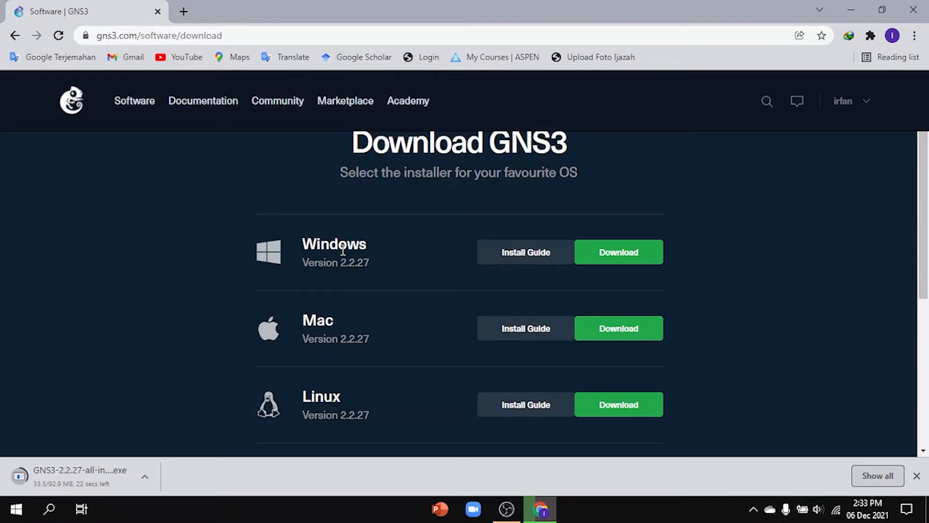
Step: Download the version 2.2.27 GNS3 VM for VirtualBox from the GNS3 website
scroll(520, 261, down, 2)
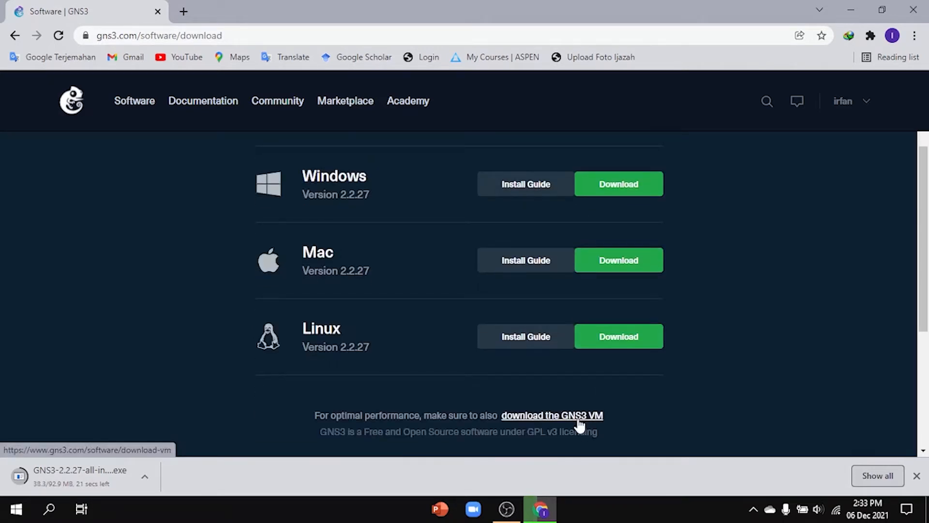
click(578, 417)
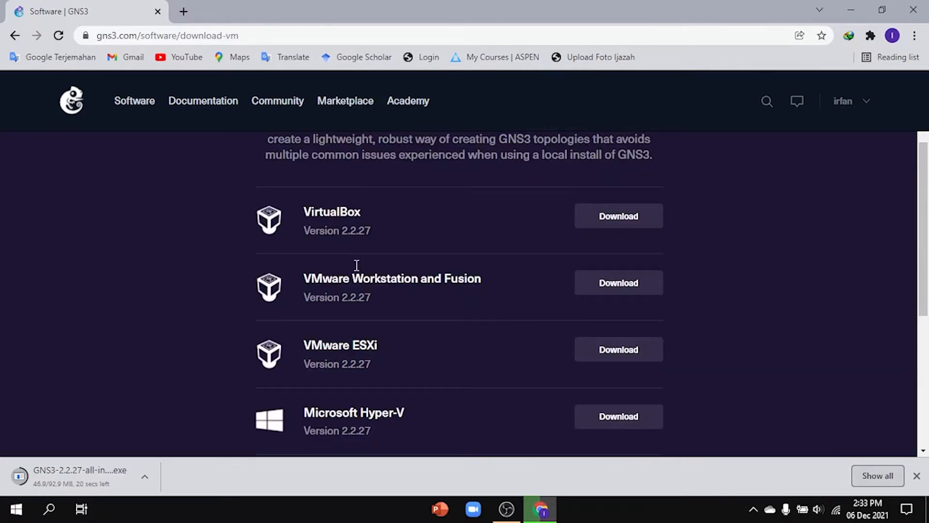
scroll(369, 266, up, 1)
scroll(388, 290, down, 1)
click(633, 223)
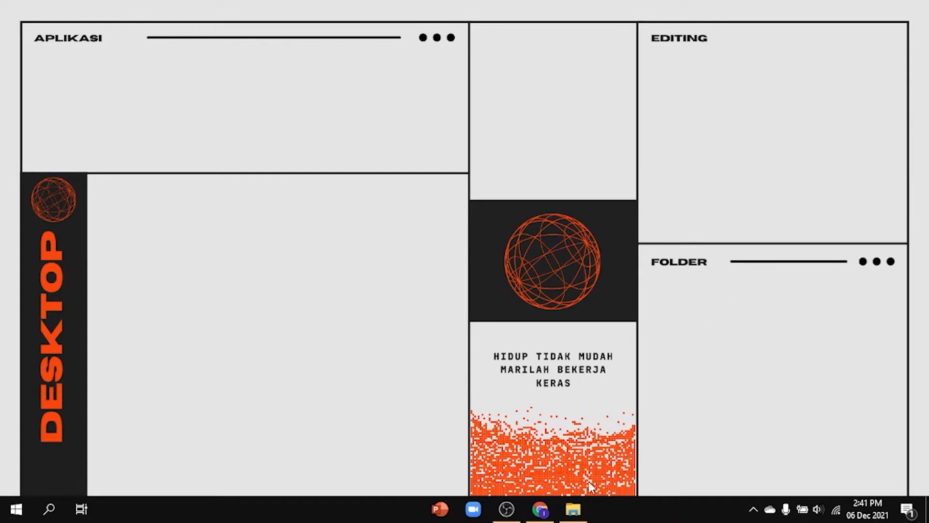
Step: Launch the GNS3-2.2.27-all-in-one-regular installer from the SO folder
click(574, 509)
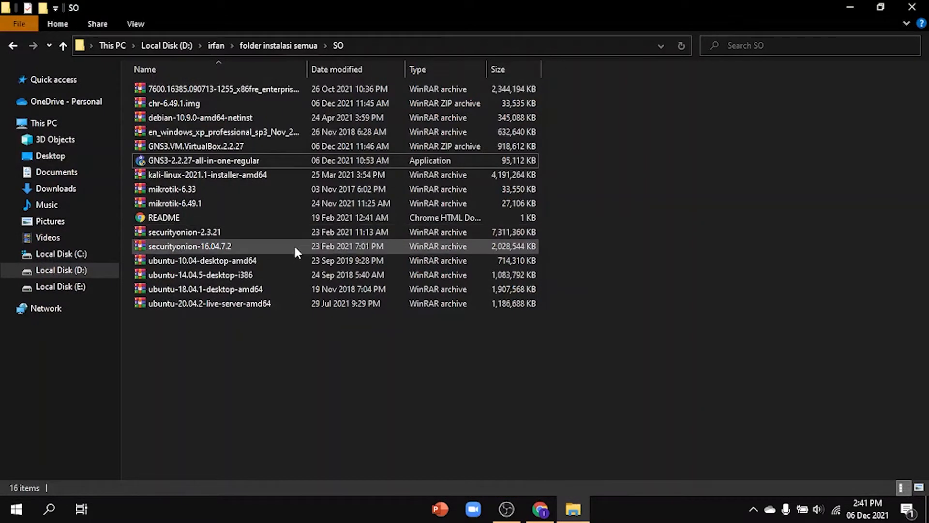
click(226, 161)
key(Return)
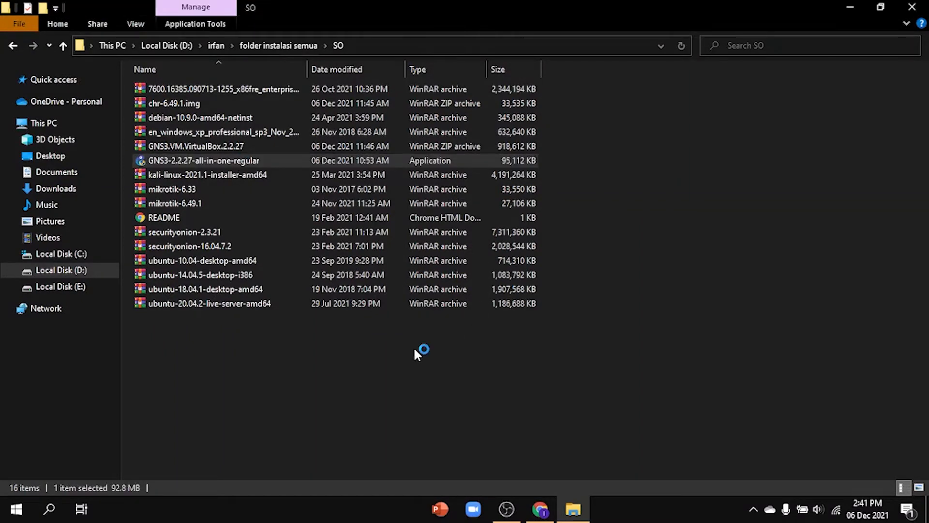
Step: Accept the GNS3 license and install it with the GNS3 Start Menu folder and the default Local installation components, clearing the file window away
click(557, 366)
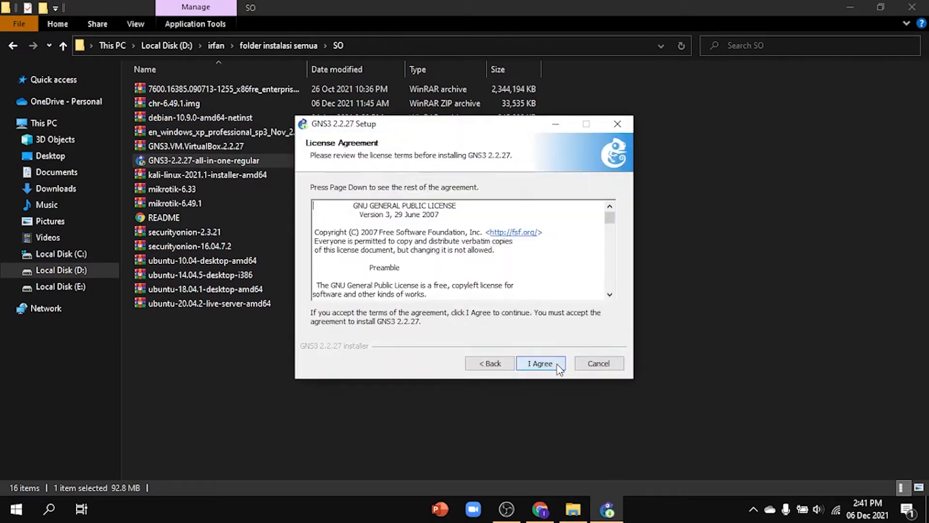
click(560, 366)
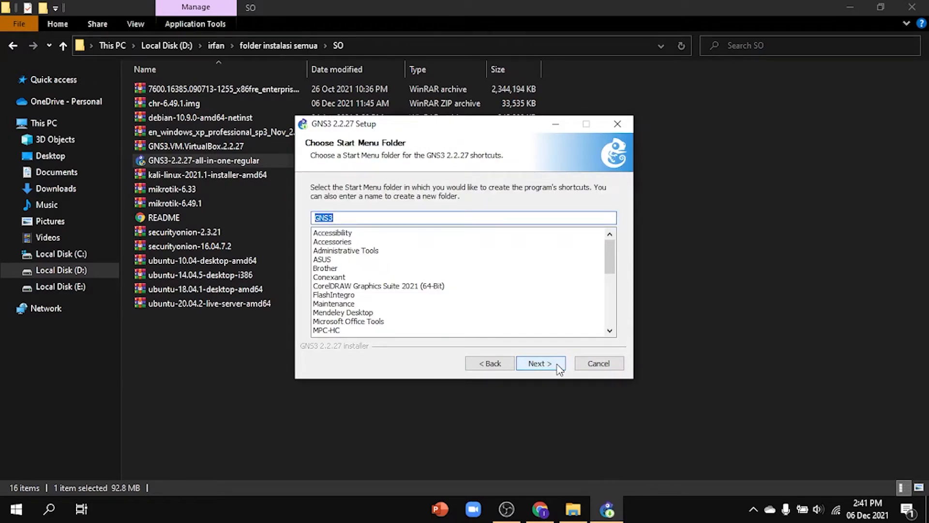
click(559, 364)
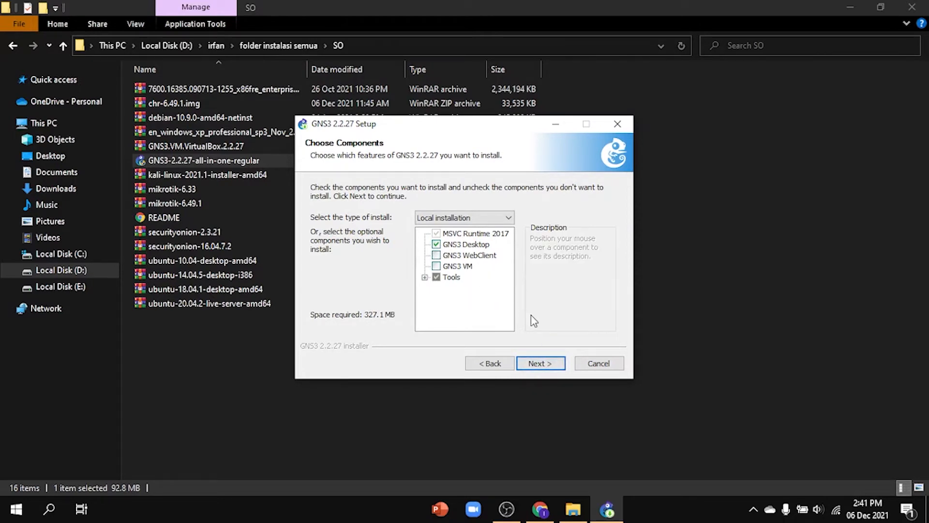
click(541, 363)
click(541, 363)
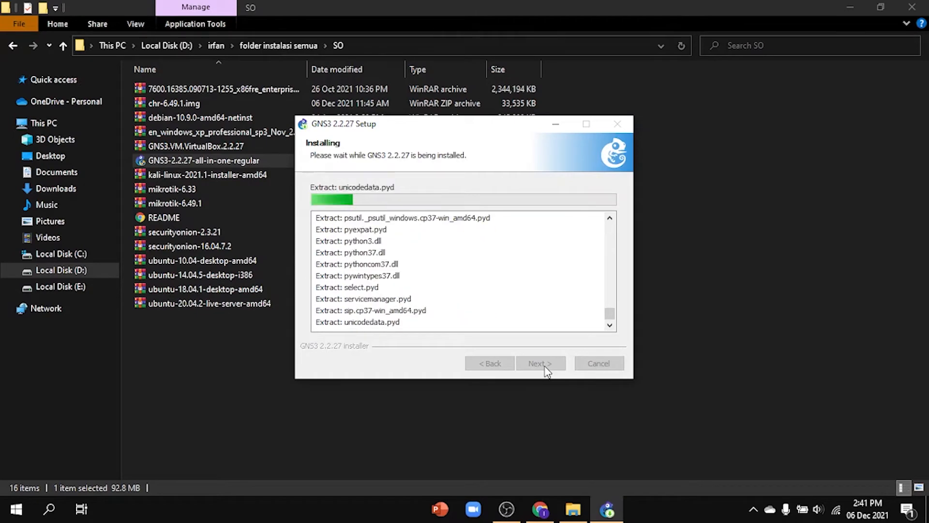
click(845, 4)
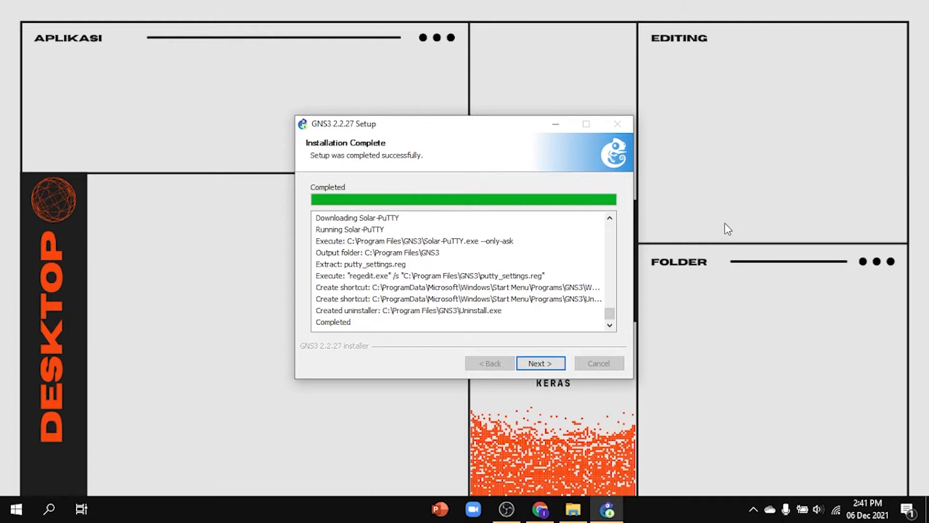
Step: Decline the free Solarwinds Standard Toolset license, finish the setup with Start GNS3 enabled, and minimize the browser
click(536, 368)
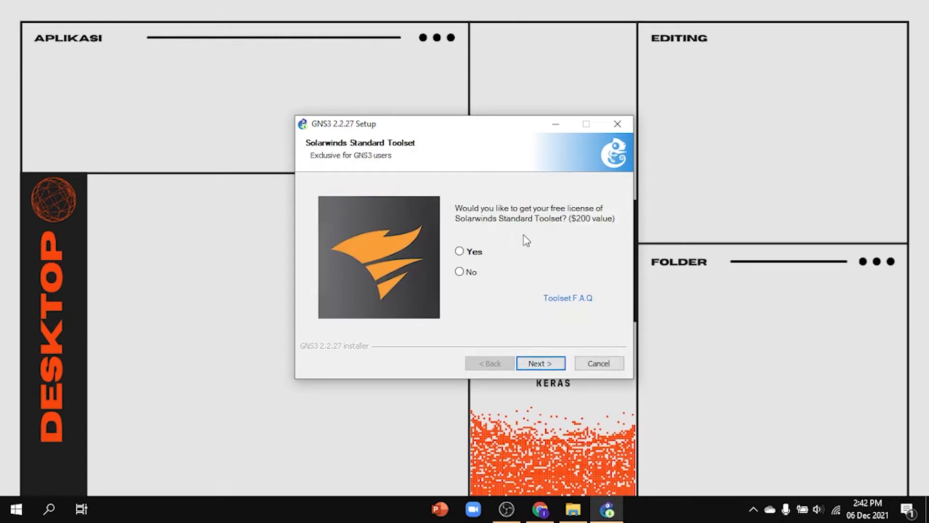
click(464, 274)
click(559, 365)
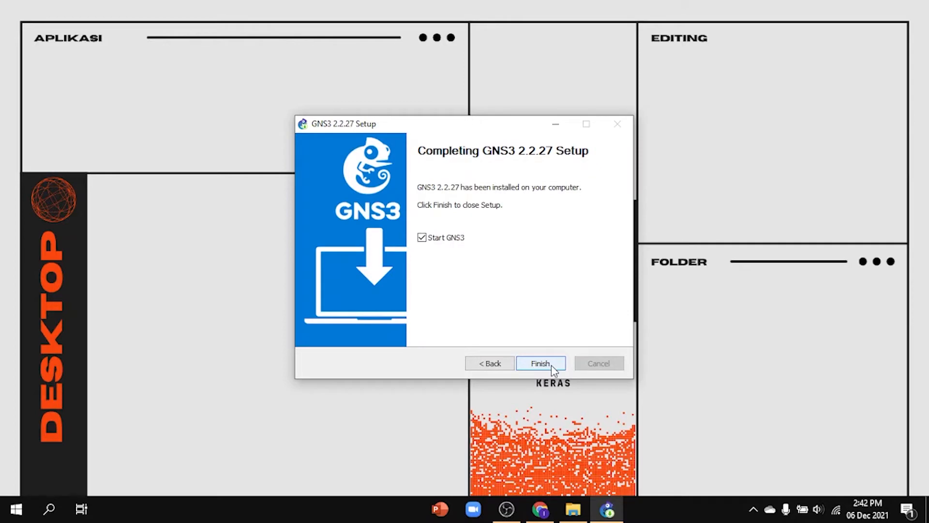
click(553, 369)
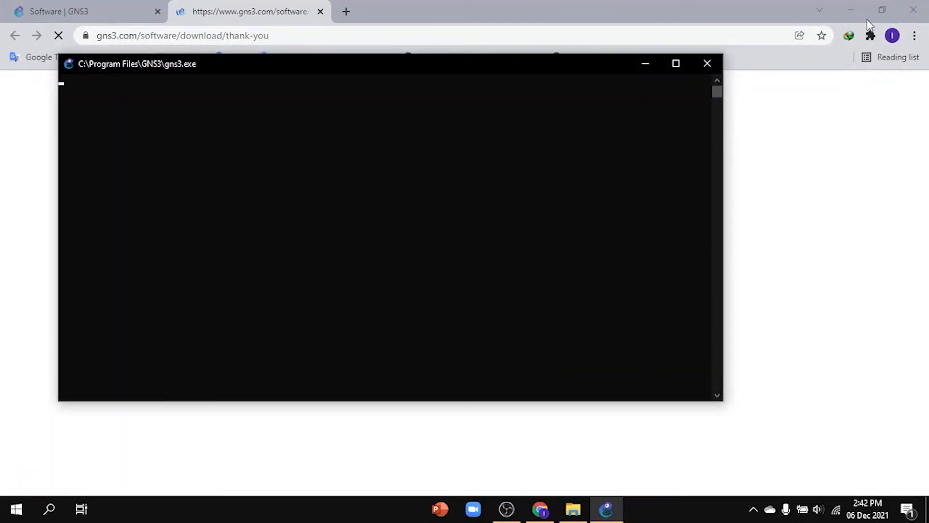
click(851, 9)
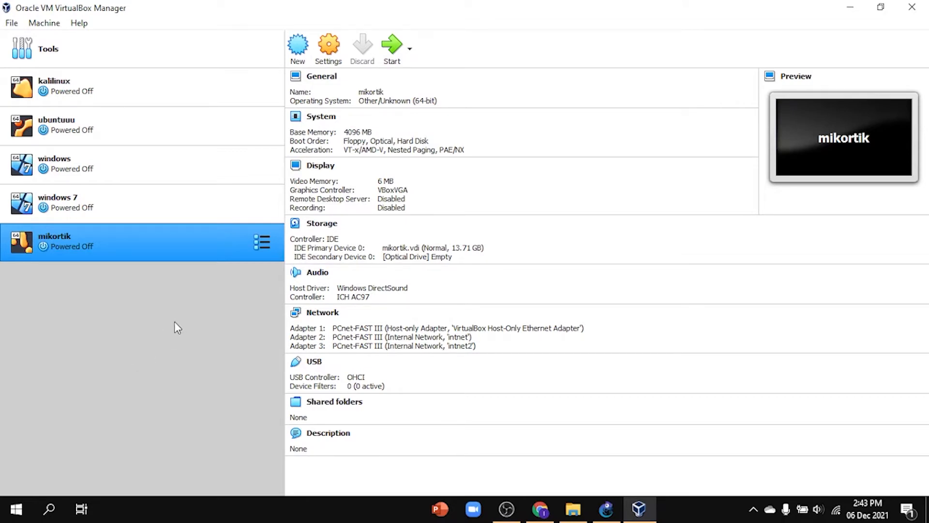
Step: Extract the GNS3.VM.VirtualBox.2.2.27 archive directly into the SO folder and select the extracted GNS3 VM file
click(573, 508)
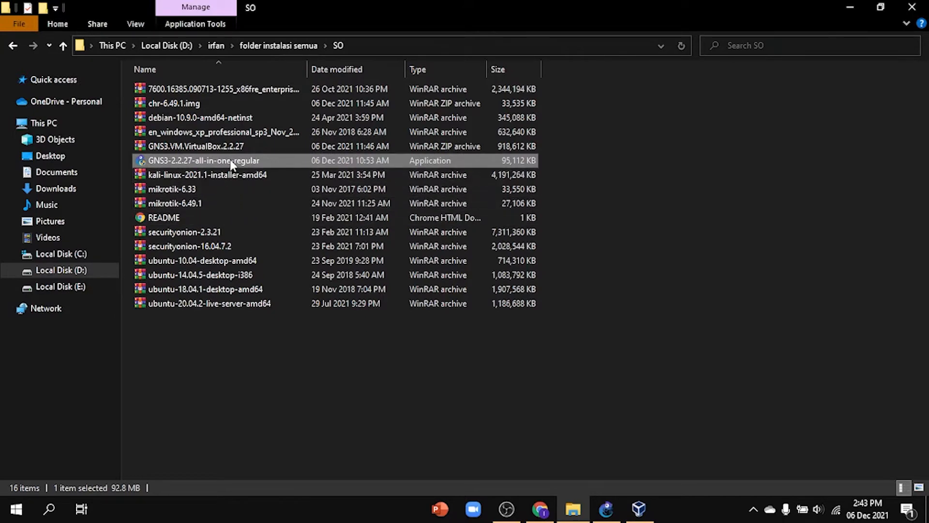
click(238, 150)
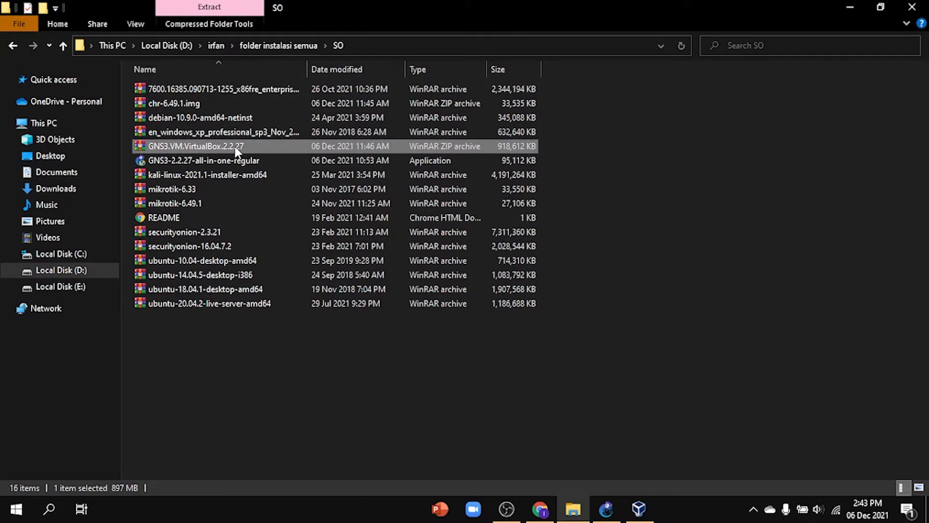
right_click(237, 151)
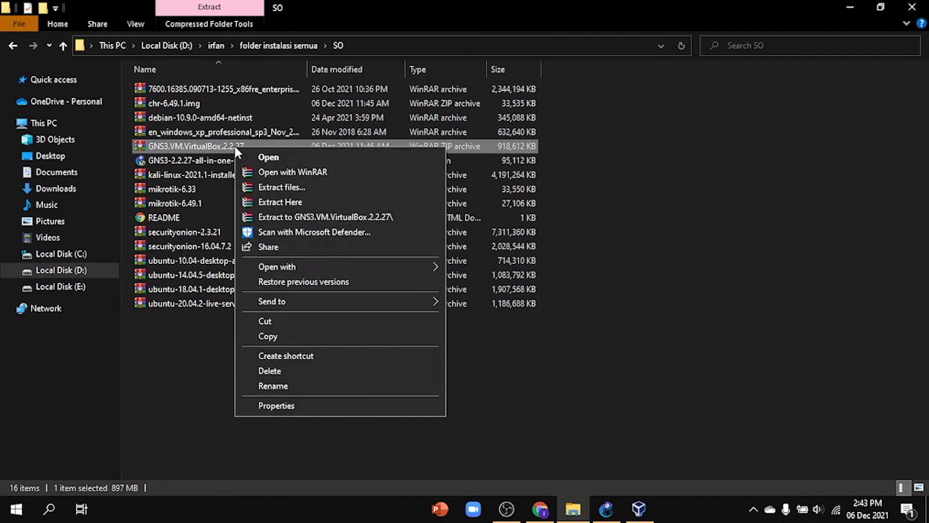
click(290, 202)
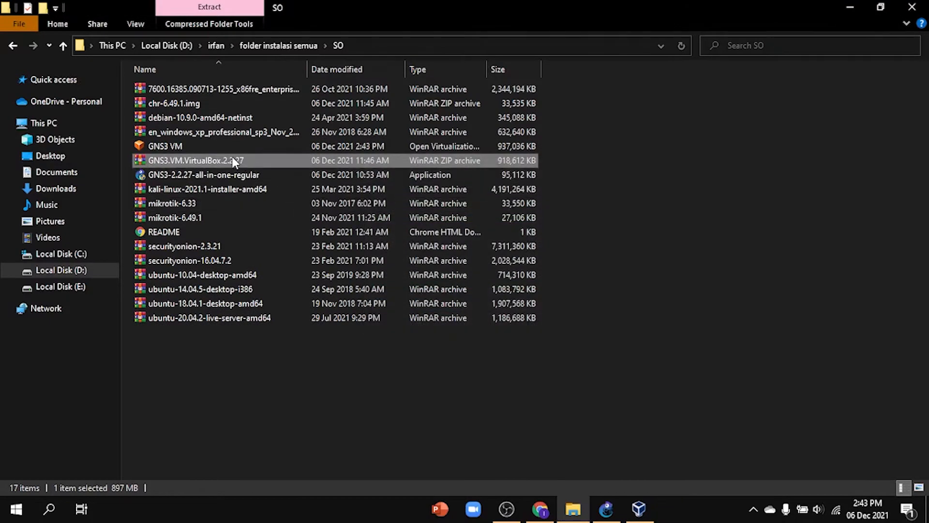
click(212, 146)
Step: Switch to VirtualBox and import GNS3 VM.ova from the SO folder inside "folder instalasi semua" on drive D, keeping the default appliance settings
click(638, 509)
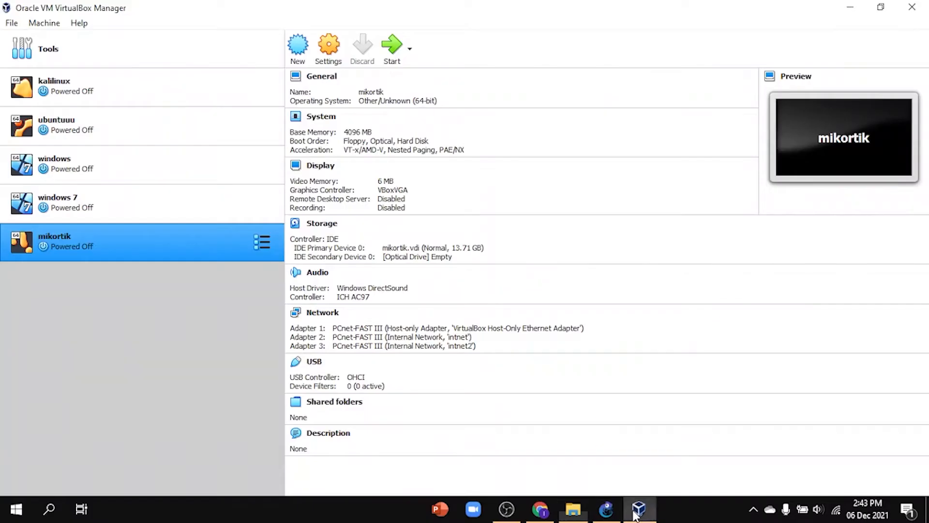
click(11, 24)
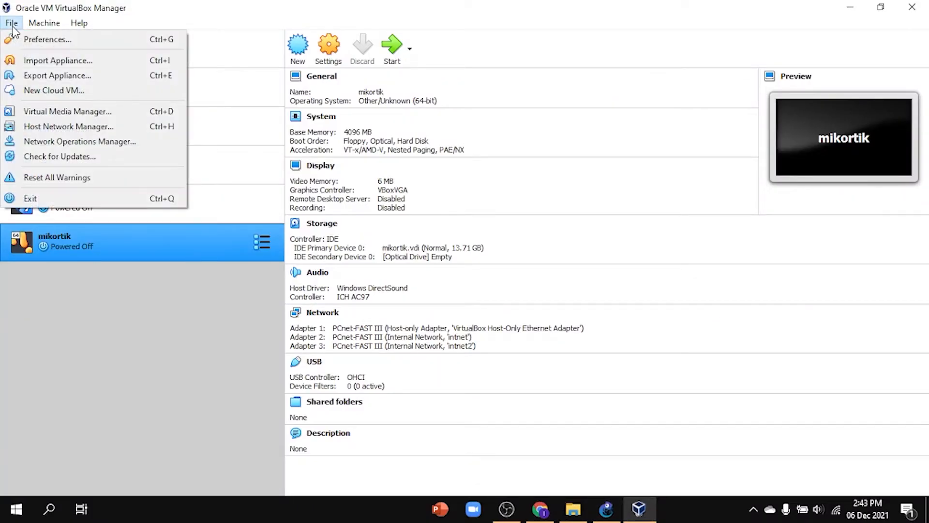
click(56, 61)
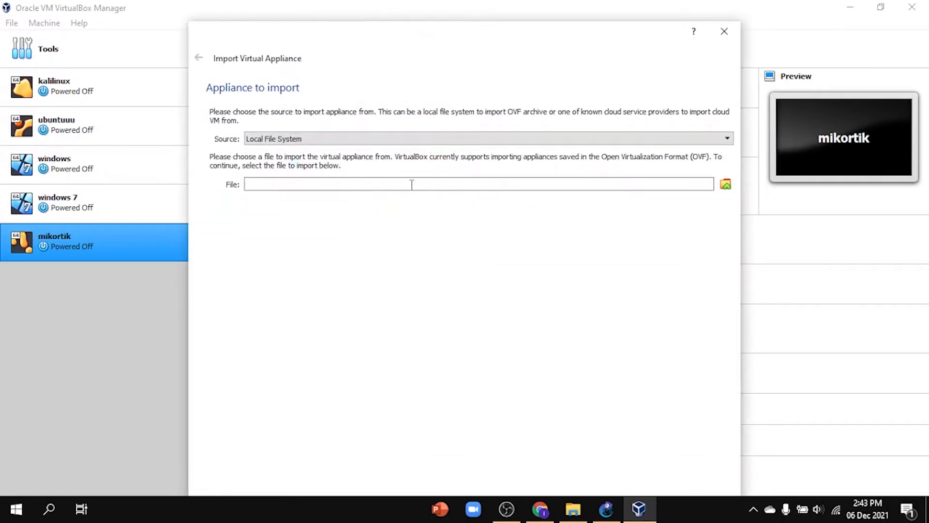
click(726, 184)
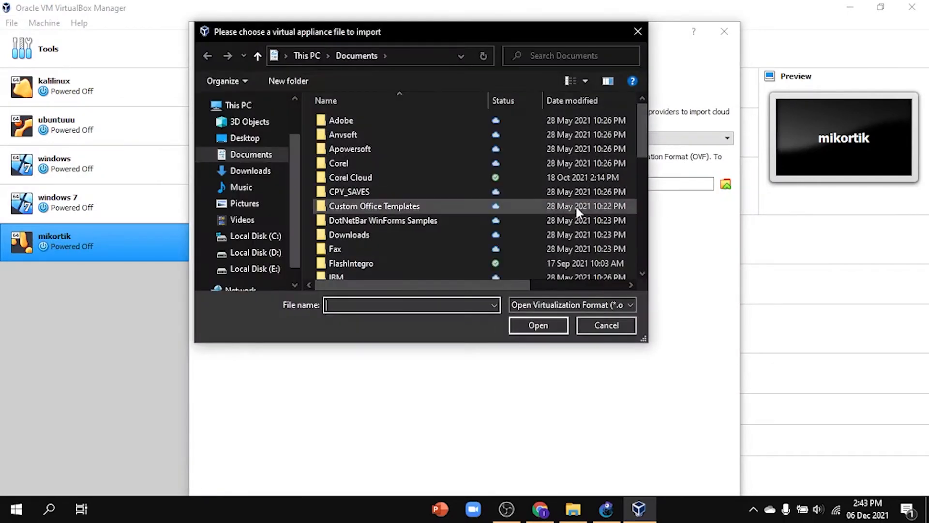
click(256, 252)
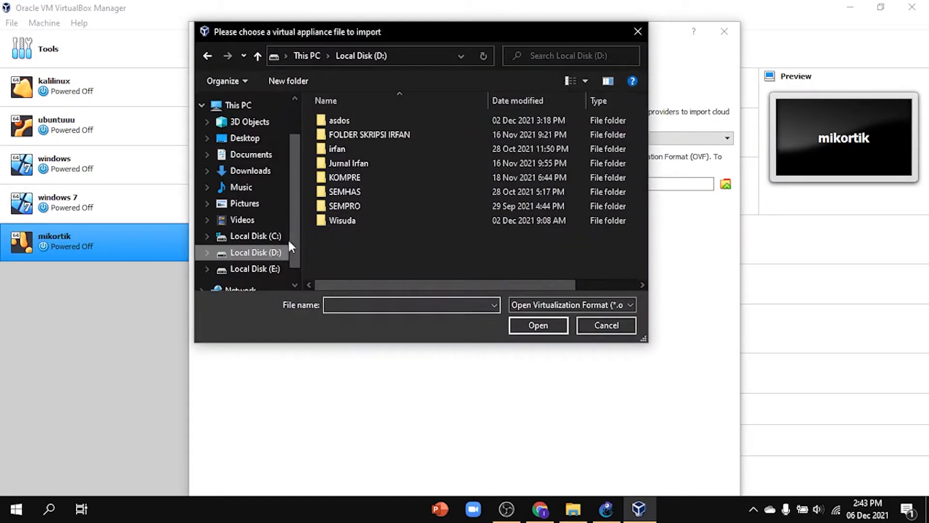
double_click(380, 147)
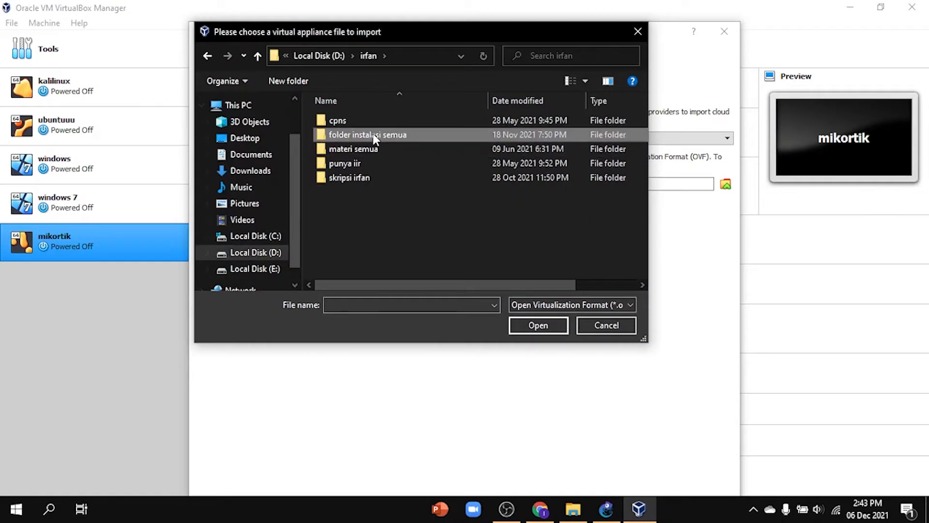
double_click(375, 137)
scroll(380, 204, down, 1)
double_click(385, 243)
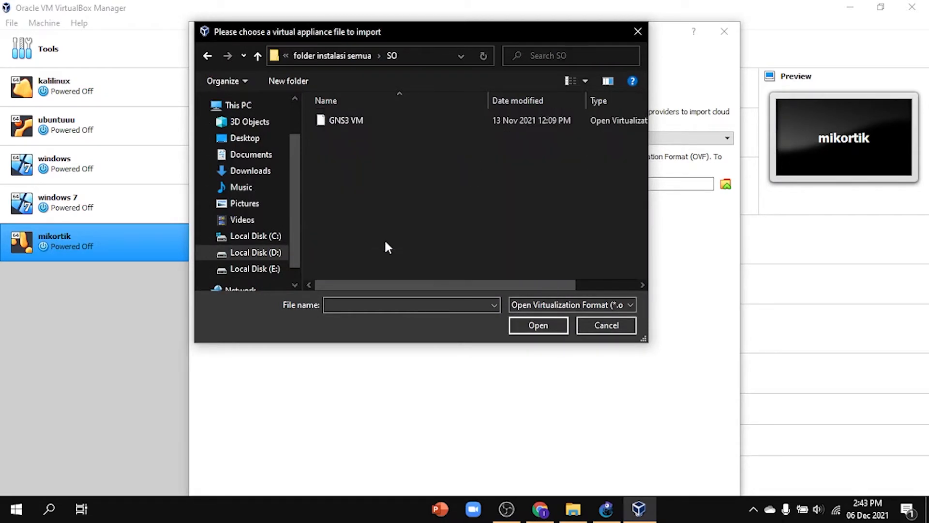
click(376, 122)
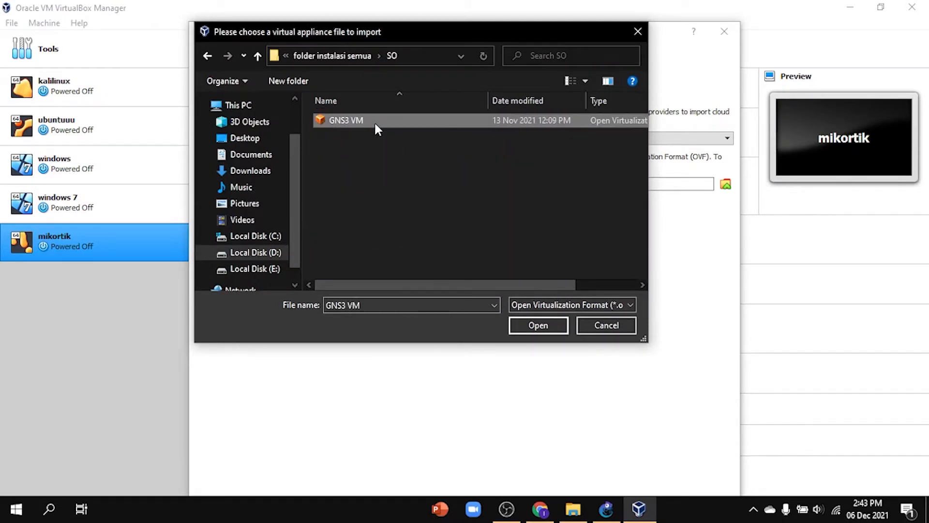
click(540, 326)
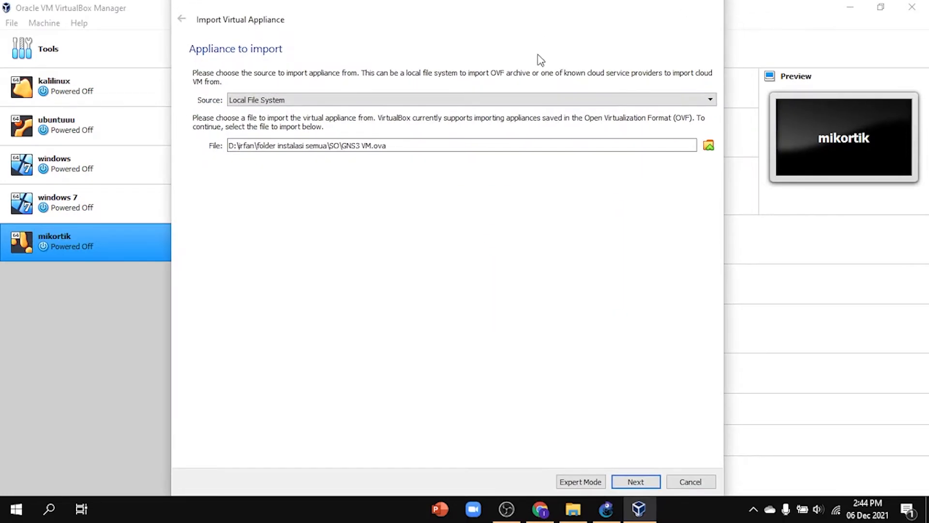
click(634, 483)
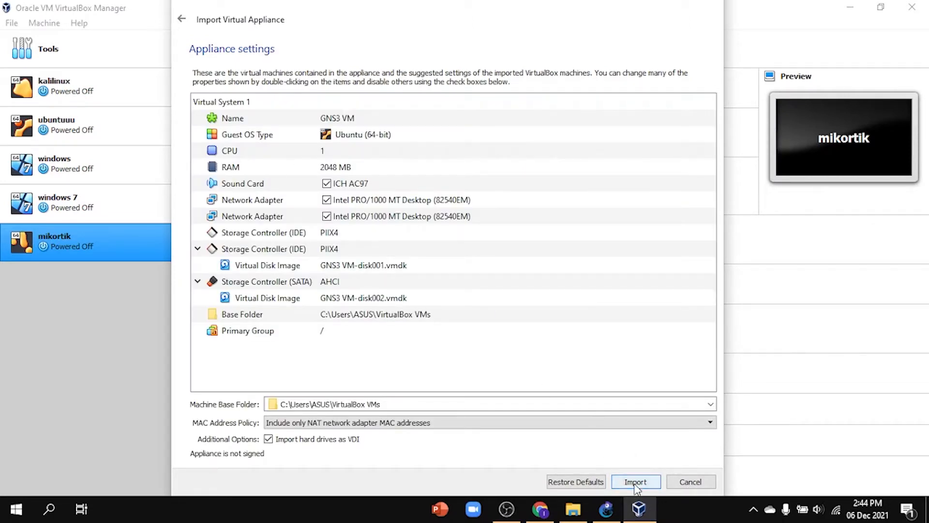
click(635, 484)
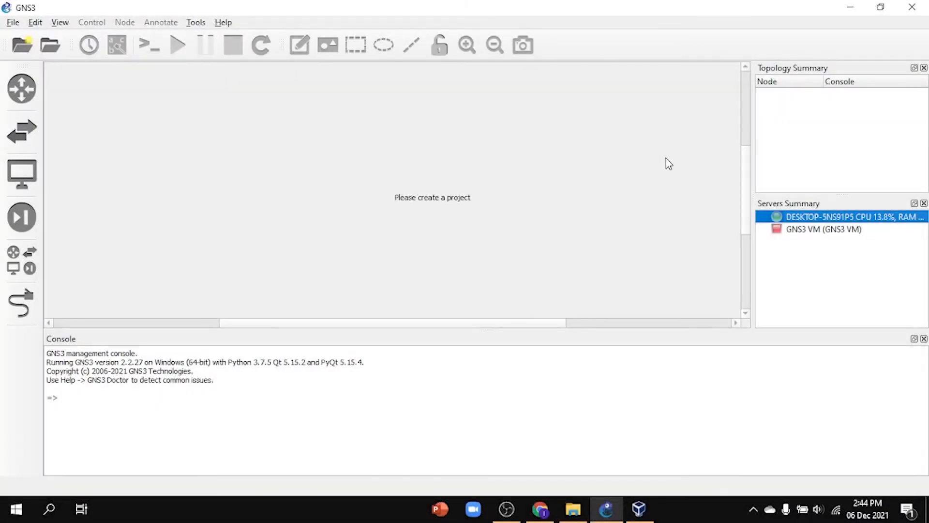
click(809, 230)
click(808, 221)
click(821, 231)
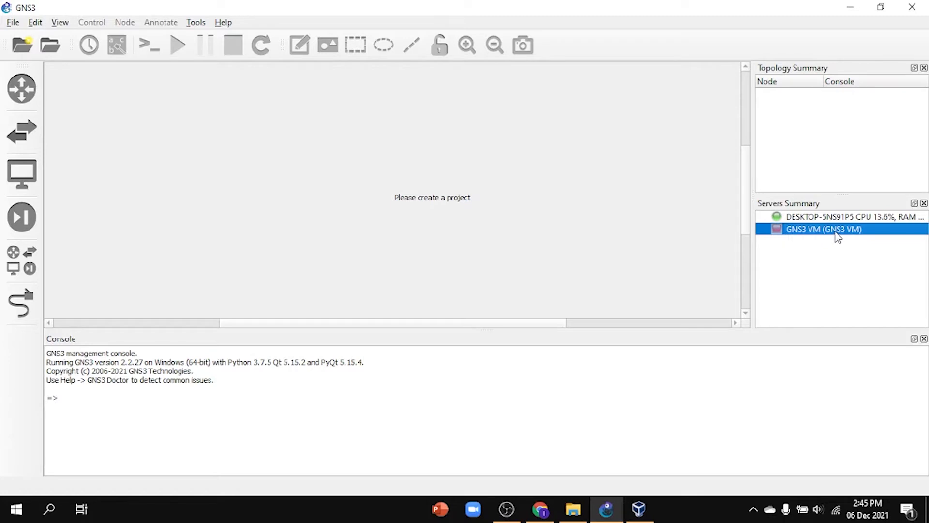
Step: Start the GNS3 Setup Wizard, choose to run appliances in a virtual machine, and accept the default local server configuration
click(228, 24)
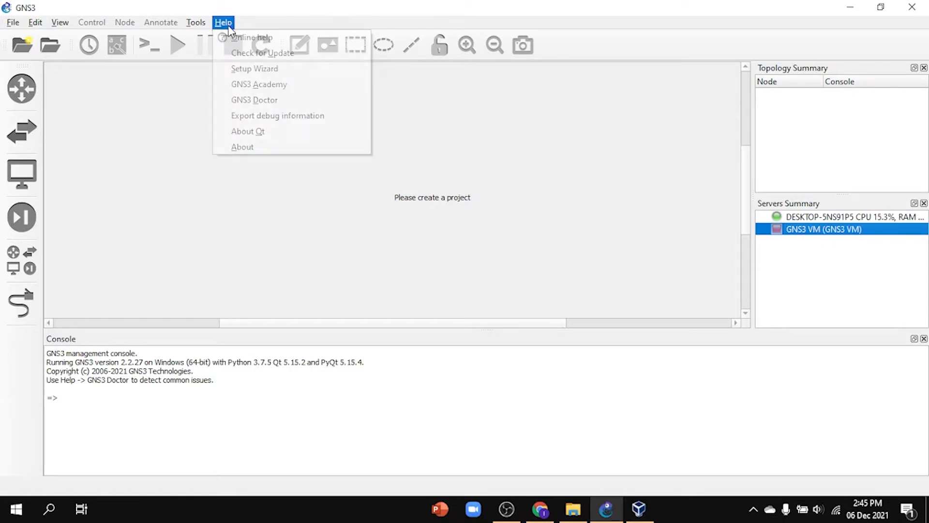
click(258, 71)
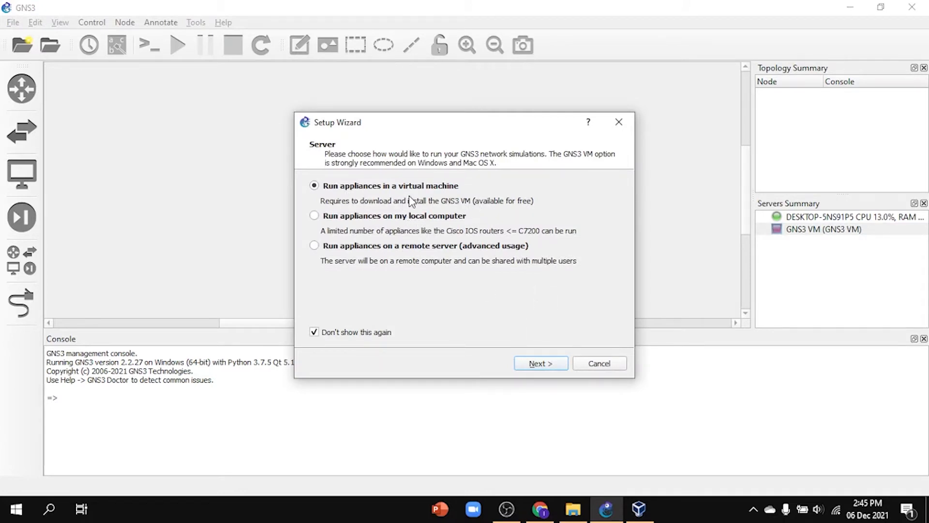
click(557, 364)
click(553, 364)
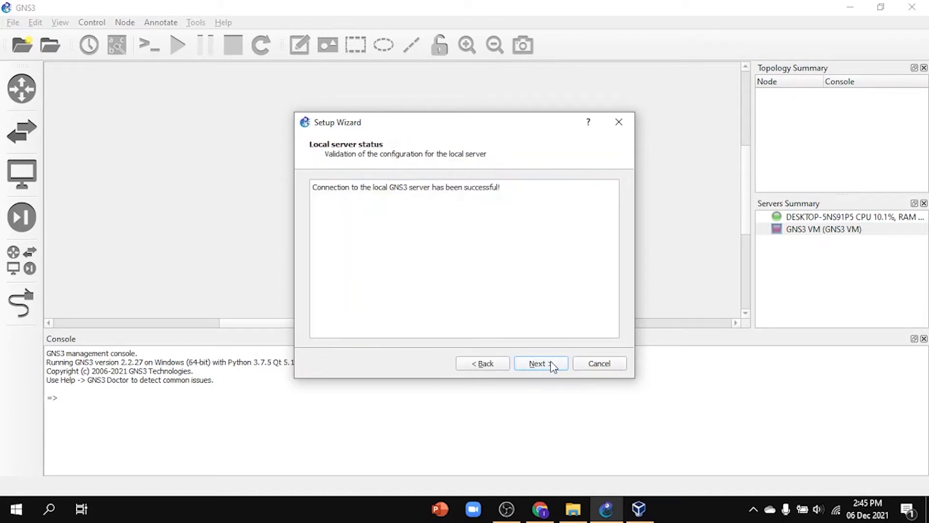
click(551, 367)
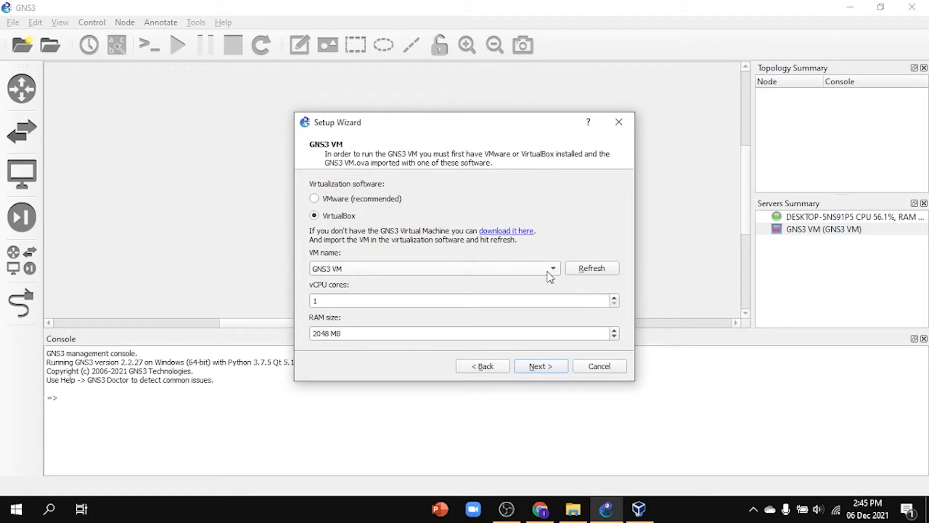
Step: Try to finish the Setup Wizard with GNS3 VM on VirtualBox, using 1 vCPU core and 2048 MB RAM
click(550, 272)
click(530, 270)
click(560, 376)
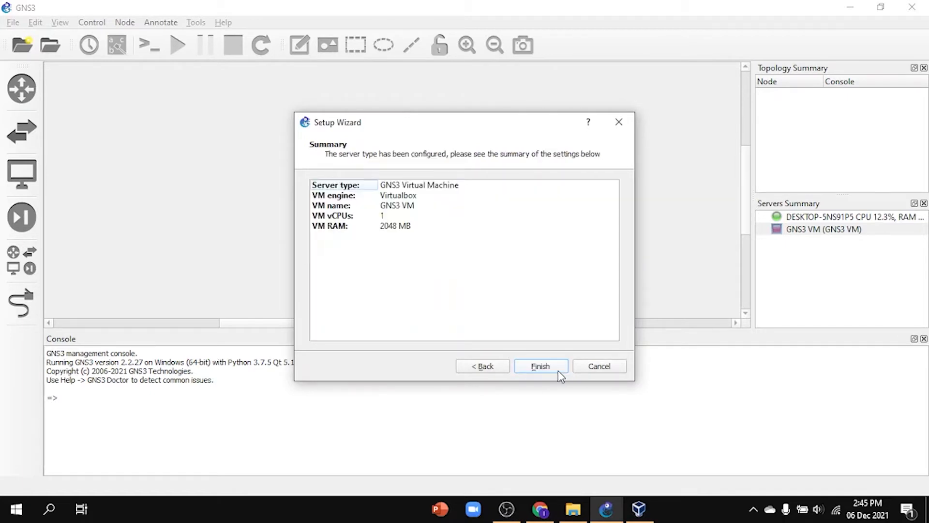
click(556, 374)
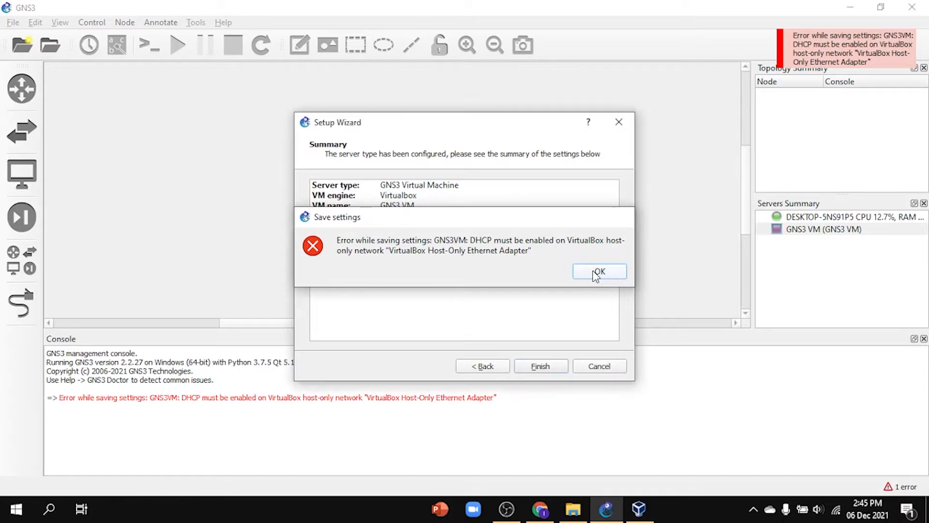
click(597, 273)
click(541, 366)
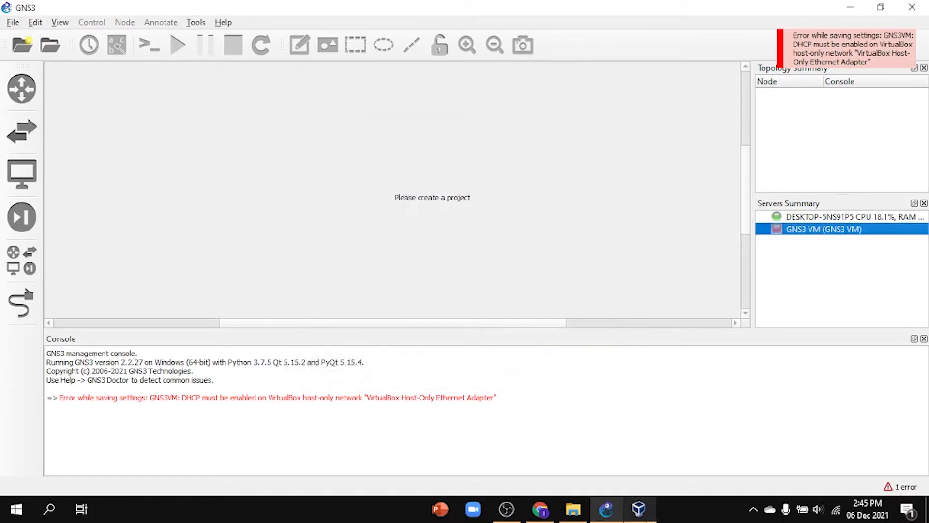
Step: Switch to VirtualBox and make sure the DHCP server is enabled for the VirtualBox Host-Only Ethernet Adapter in the Host Network Manager
click(639, 508)
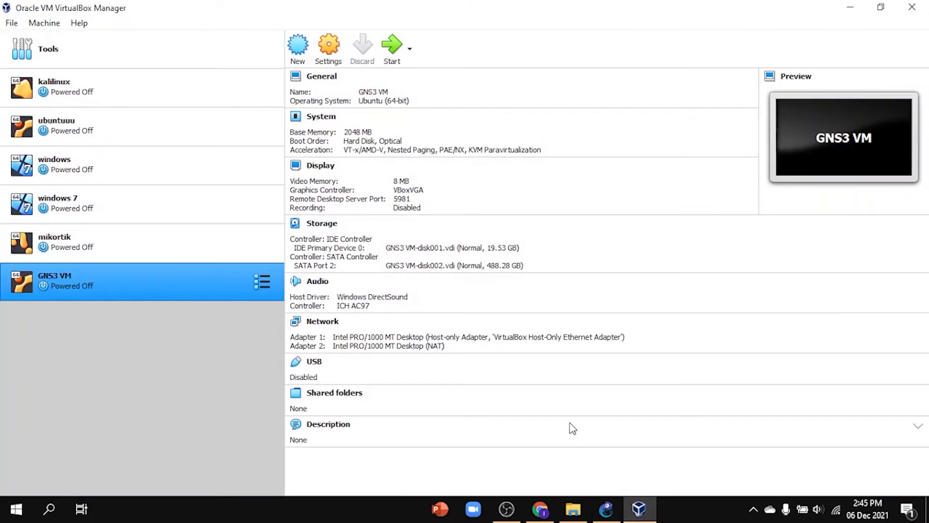
click(13, 27)
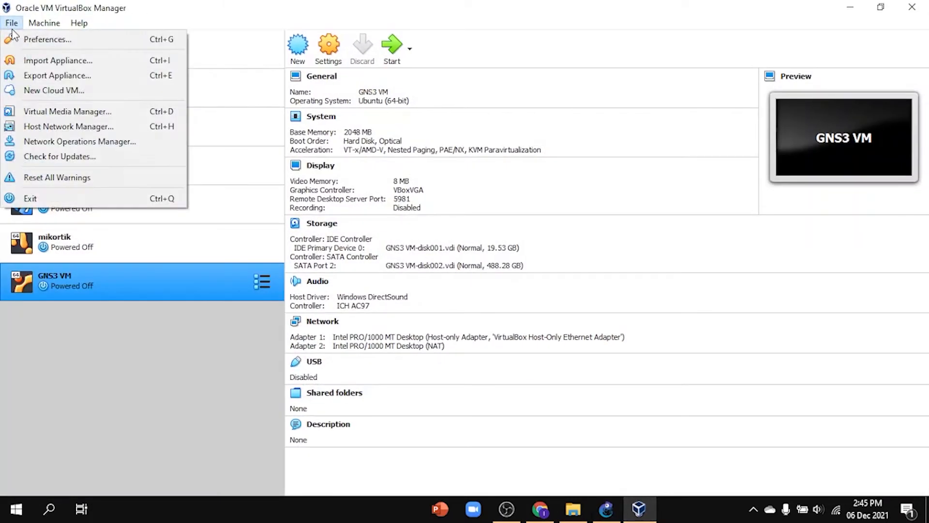
click(72, 127)
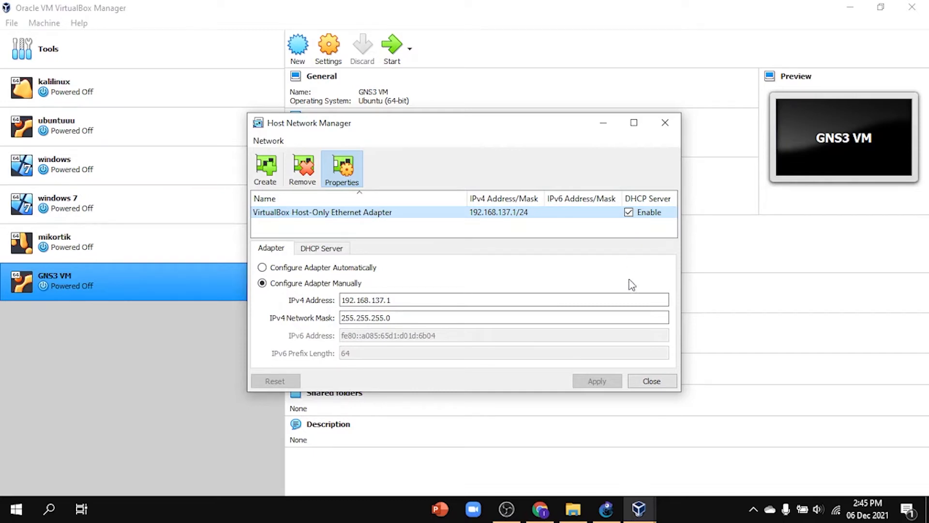
click(658, 380)
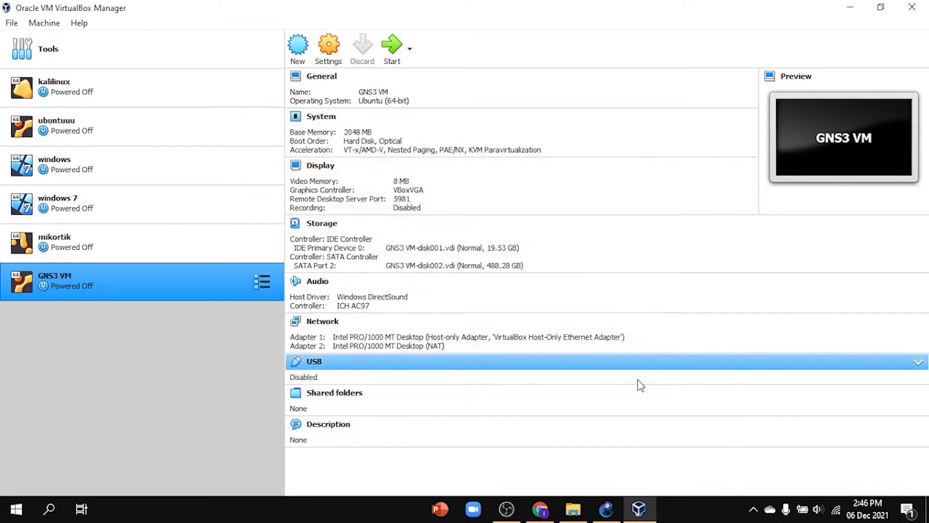
Step: Return to GNS3 and restart the Setup Wizard, choosing to run appliances in a virtual machine with the default local server settings
click(648, 517)
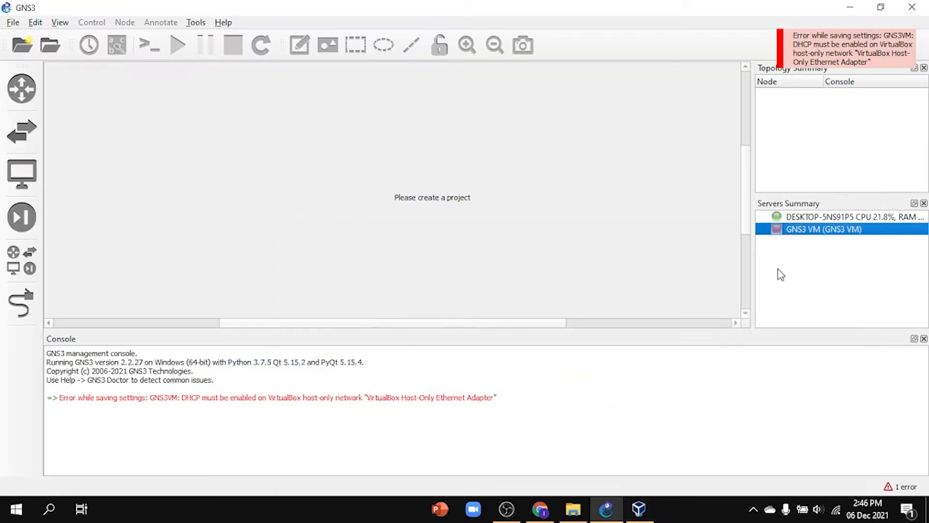
click(225, 22)
click(262, 76)
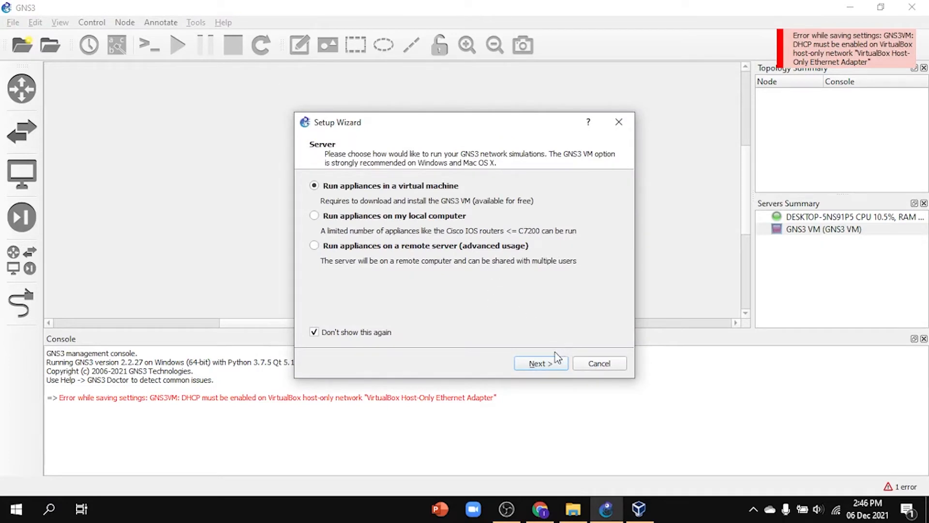
click(549, 364)
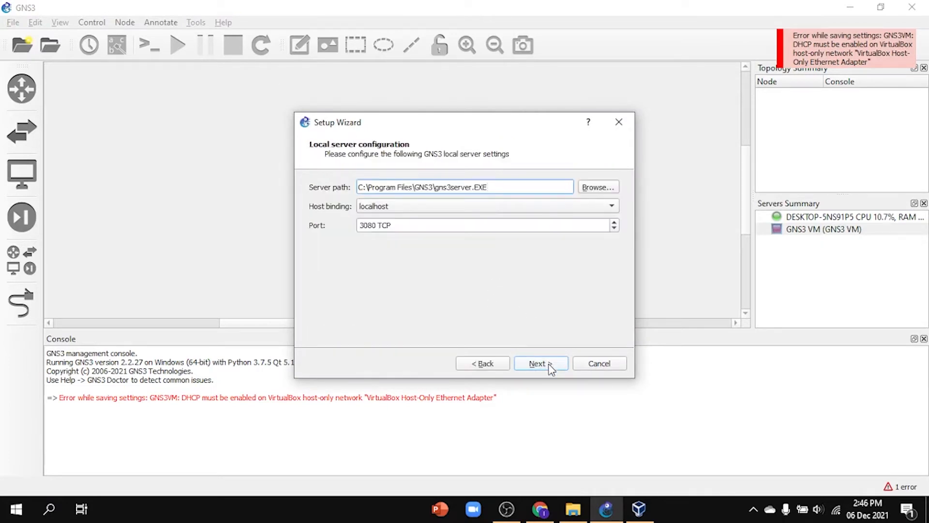
click(549, 364)
click(549, 364)
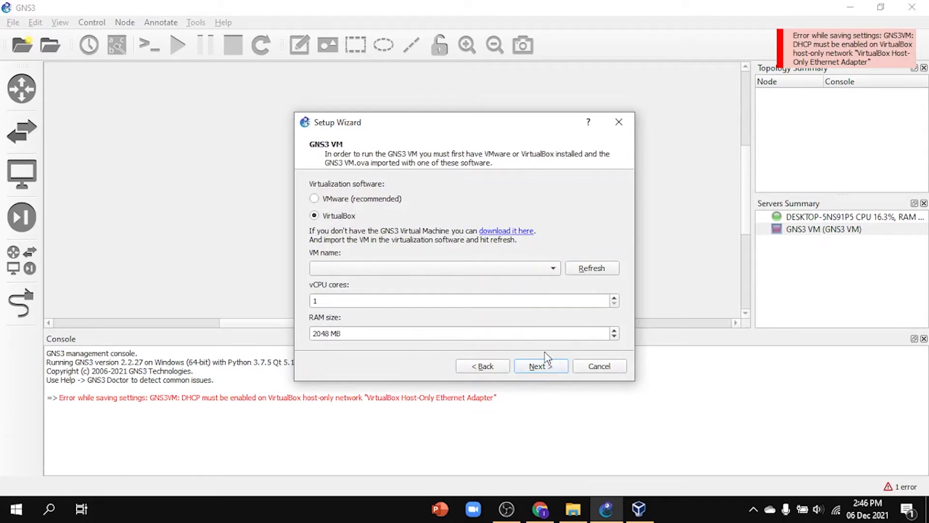
Step: Select GNS3 VM as the VirtualBox machine, keep 1 vCPU core and 2048 MB RAM, and finish the wizard to start it
click(542, 270)
click(442, 271)
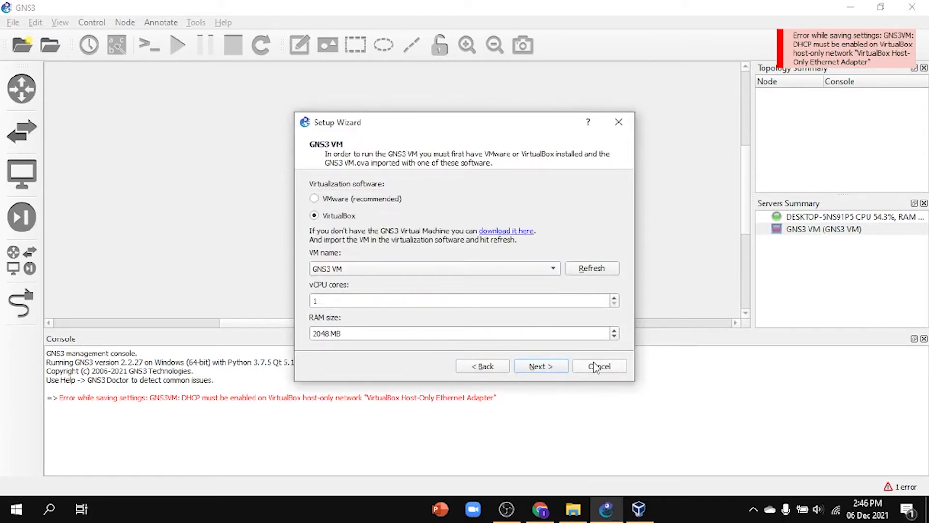
click(548, 367)
click(541, 366)
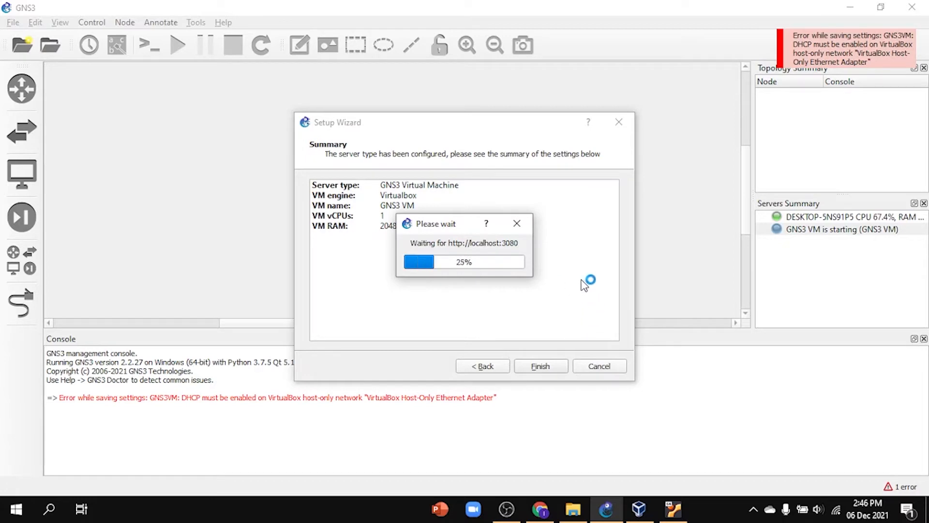
click(673, 517)
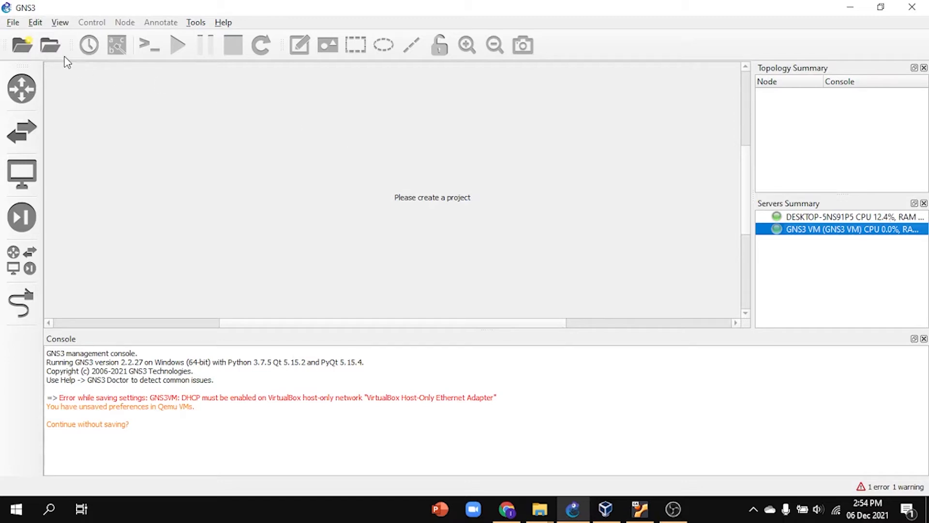
Step: Open the Qemu VM templates preferences and start a new template that runs on the GNS3 VM
click(43, 23)
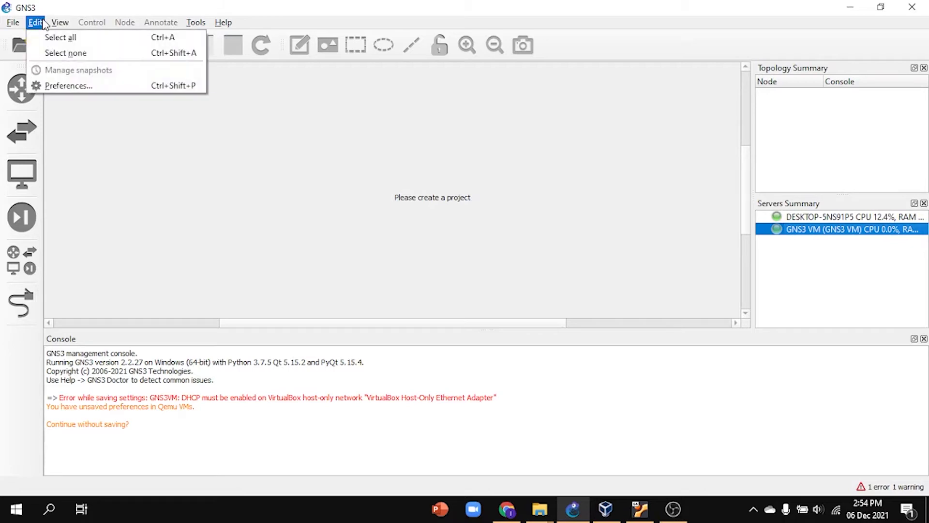
click(77, 83)
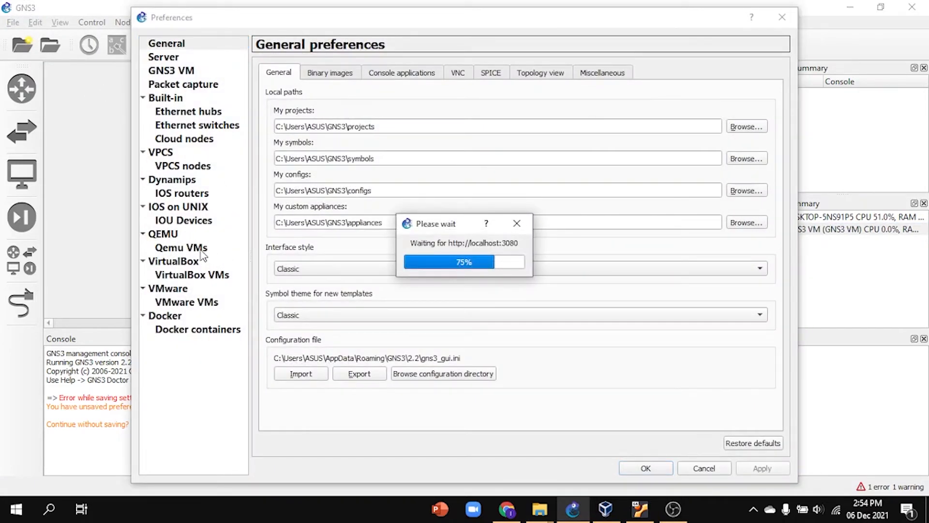
click(163, 234)
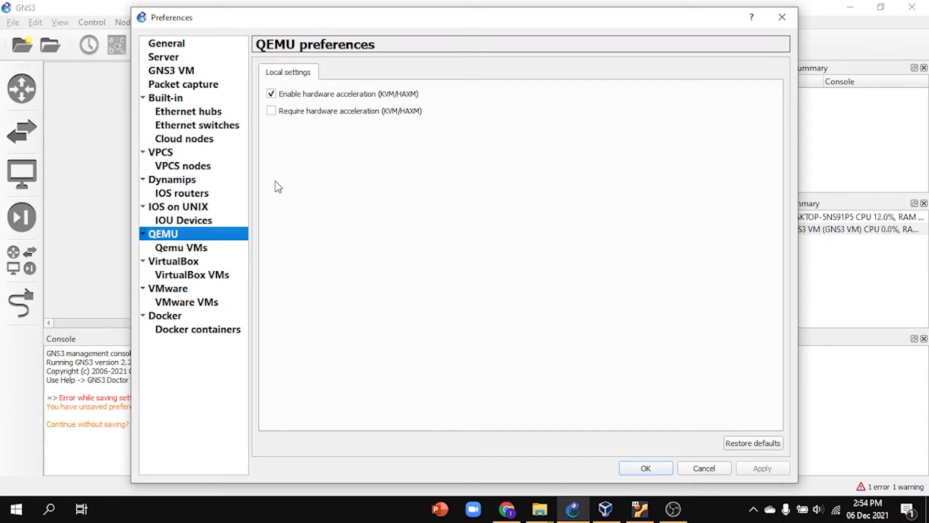
click(199, 251)
click(763, 442)
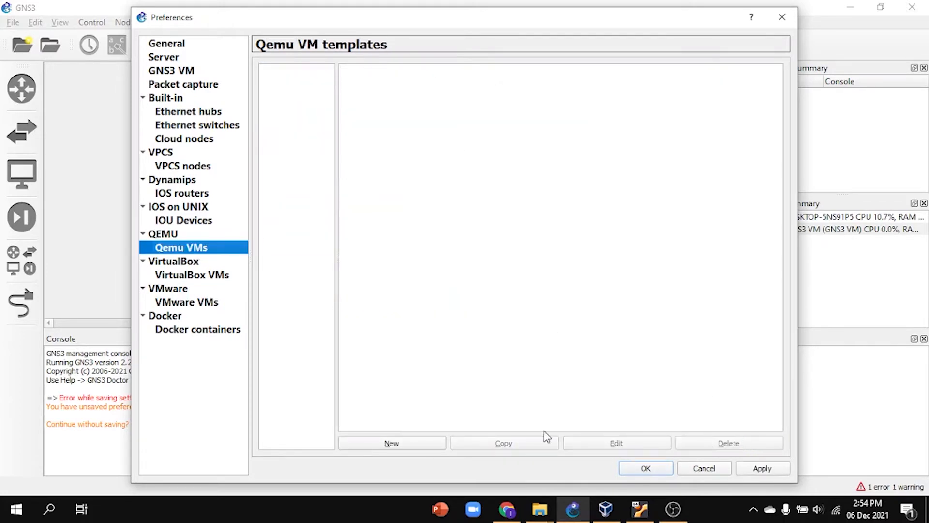
click(417, 444)
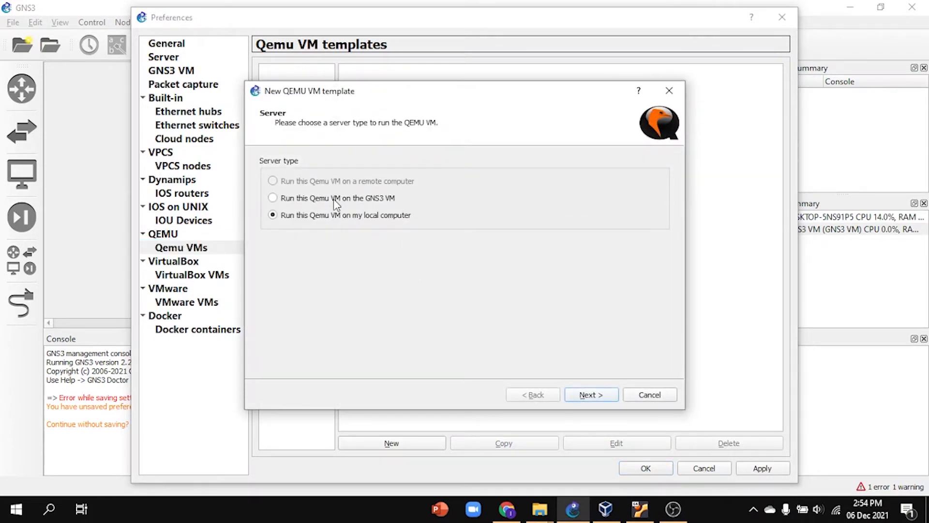
click(591, 394)
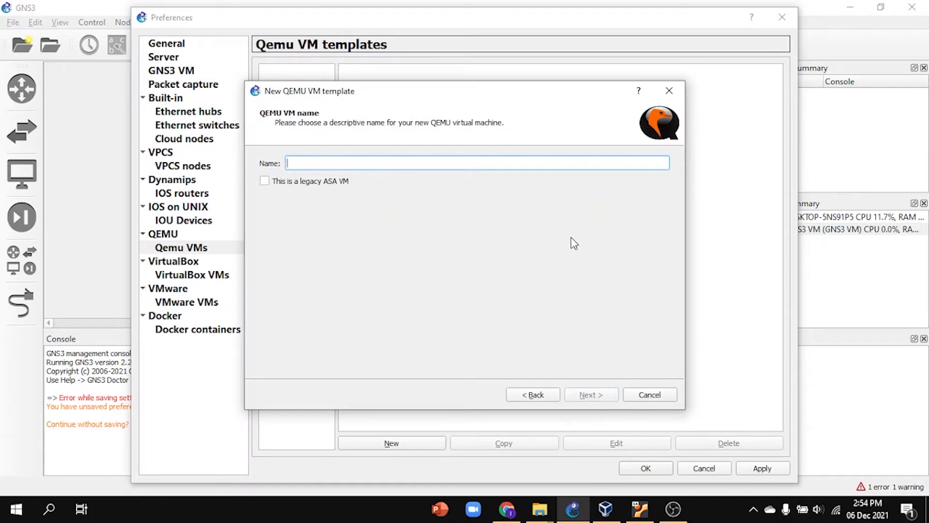
Step: Name the template Mikrotik CHR and keep the default x86_64 Qemu binary, 256 MB RAM and telnet console
text(Mikrotik CHR)
click(603, 393)
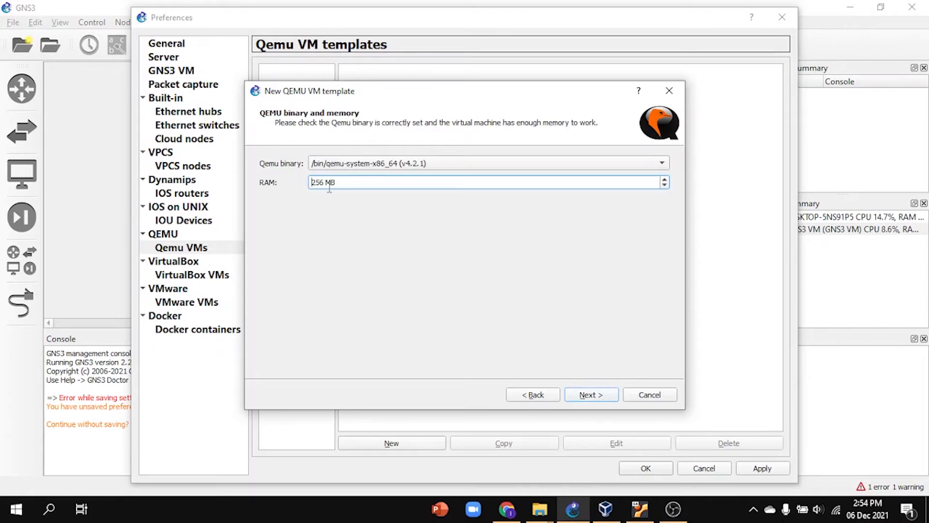
click(602, 401)
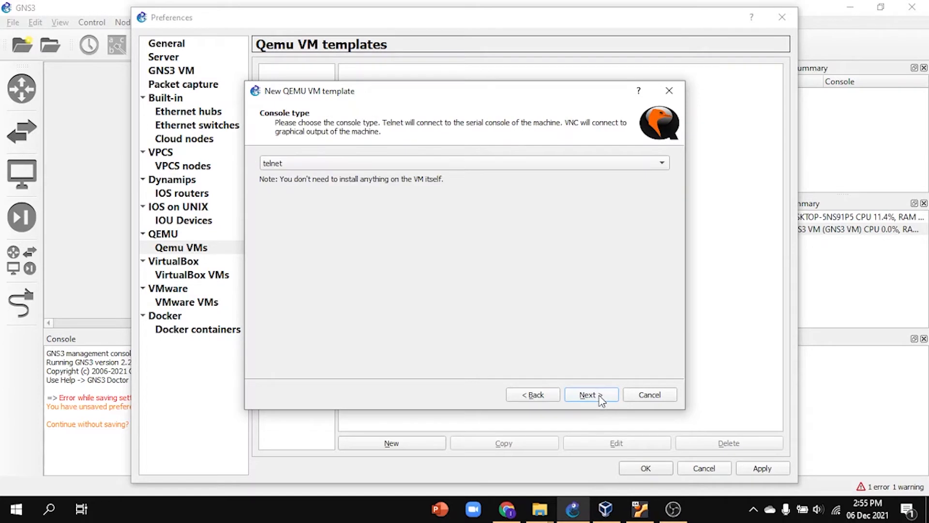
click(602, 401)
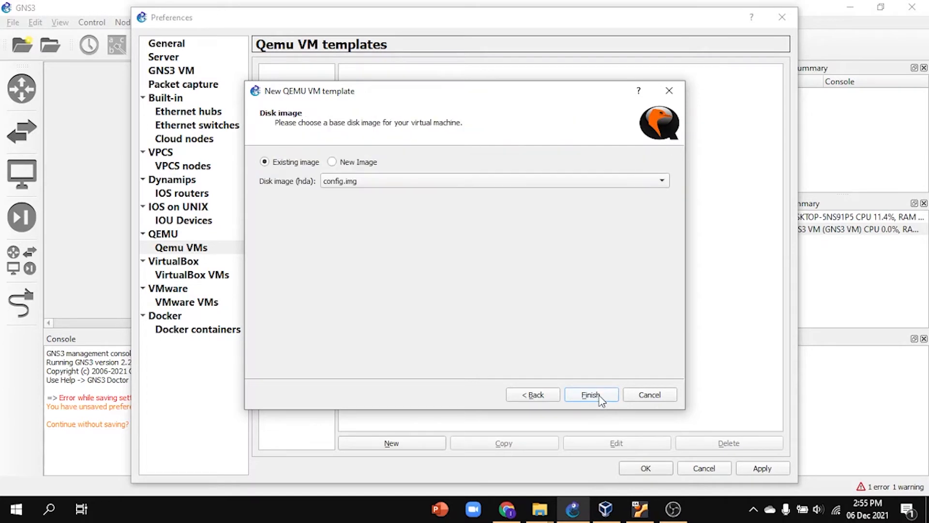
Step: Use chr-6.49.1 from the SO folder inside "folder instalasi semua" on drive D as the new disk image and finish the template
click(359, 167)
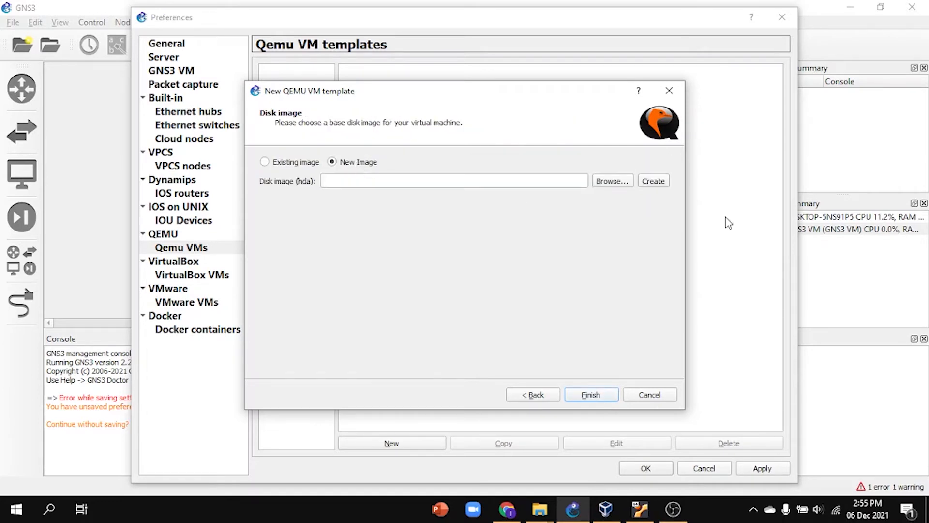
click(619, 182)
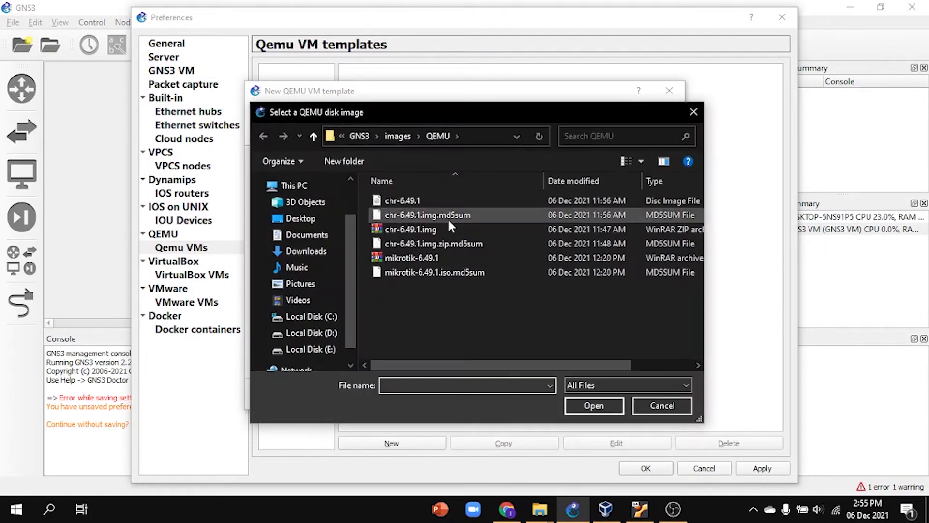
click(299, 338)
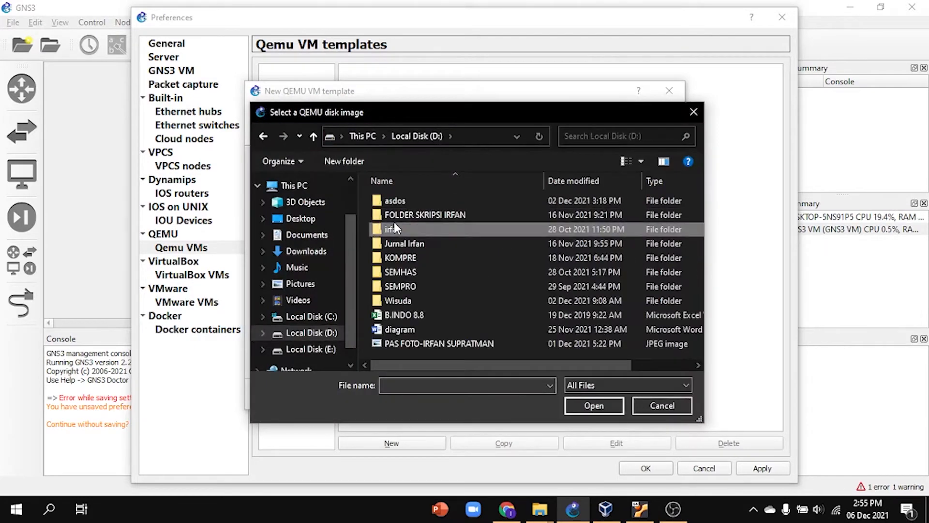
double_click(393, 220)
double_click(428, 218)
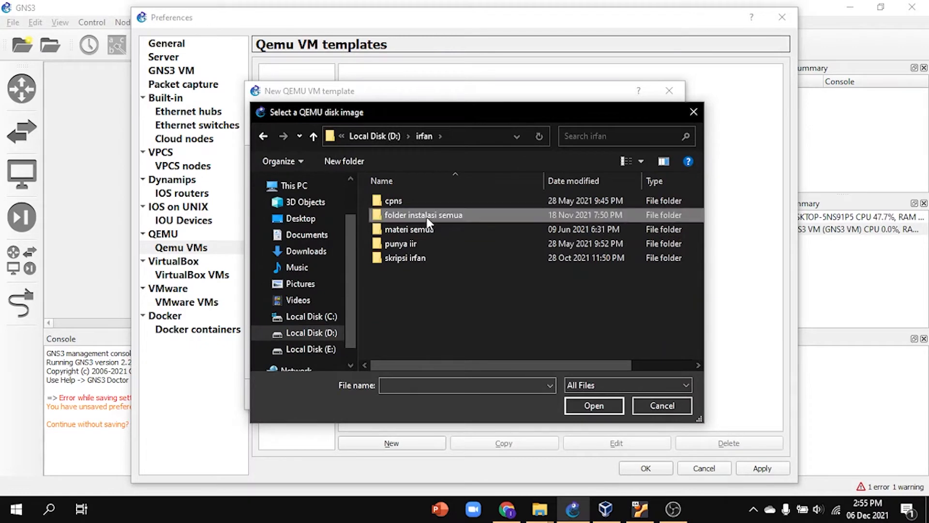
double_click(426, 353)
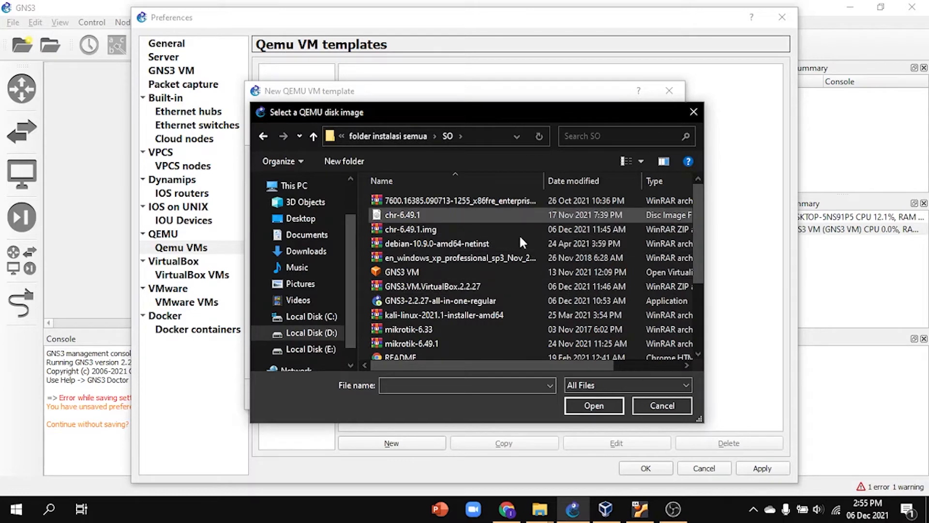
click(507, 509)
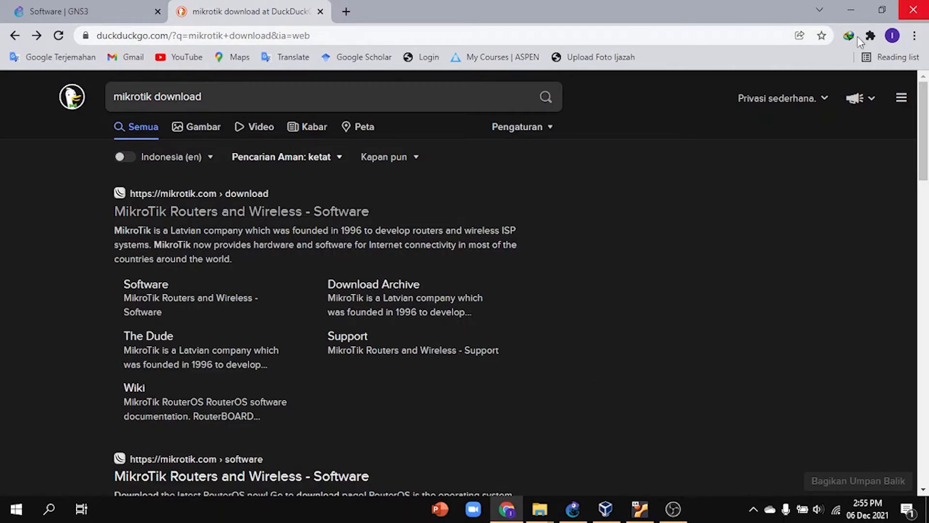
click(573, 509)
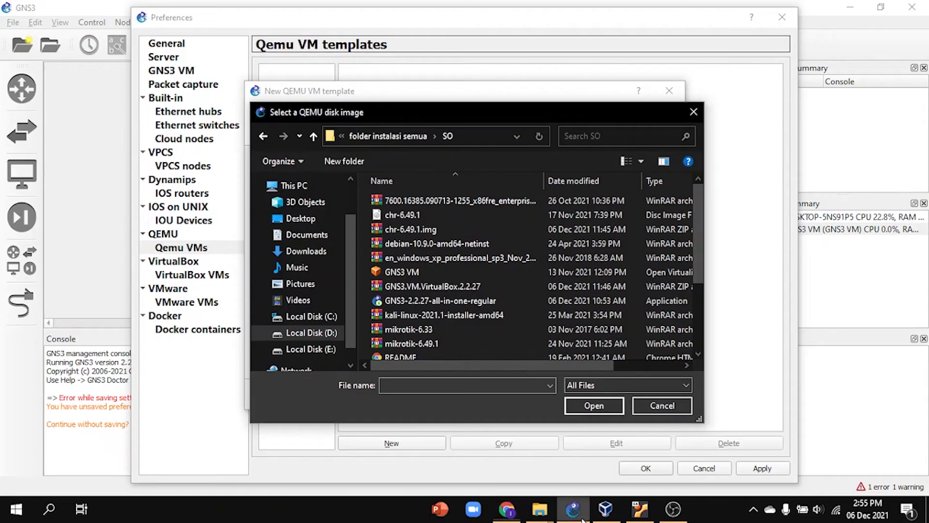
click(497, 213)
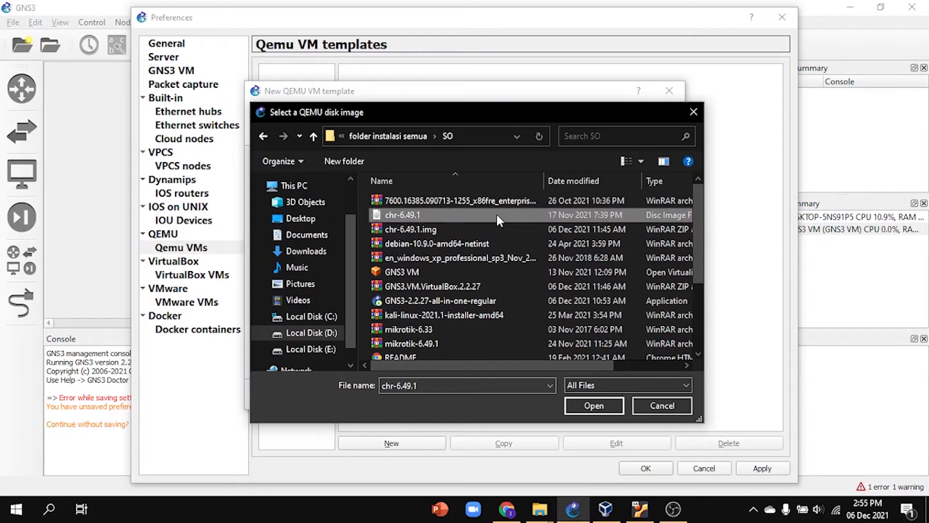
click(614, 409)
click(597, 398)
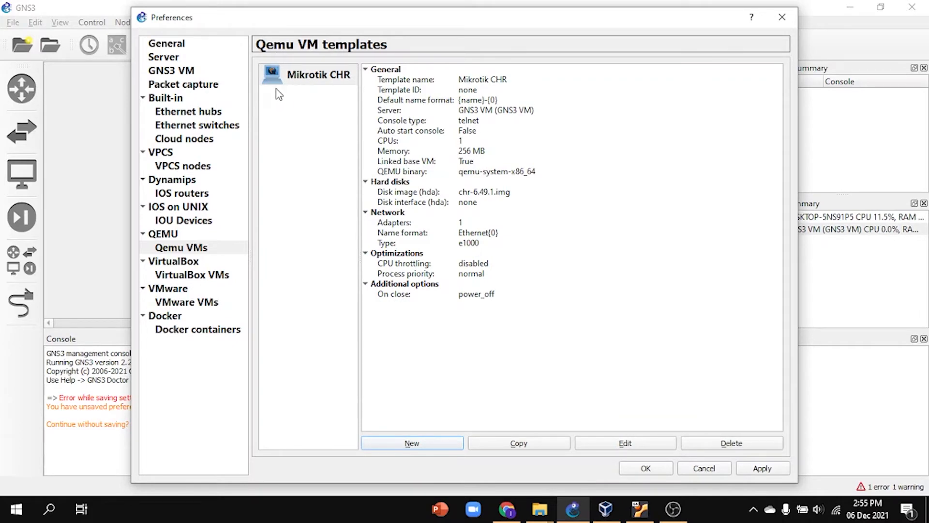
Step: Edit the Mikrotik CHR template and change its symbol to the Classic router symbol
click(626, 444)
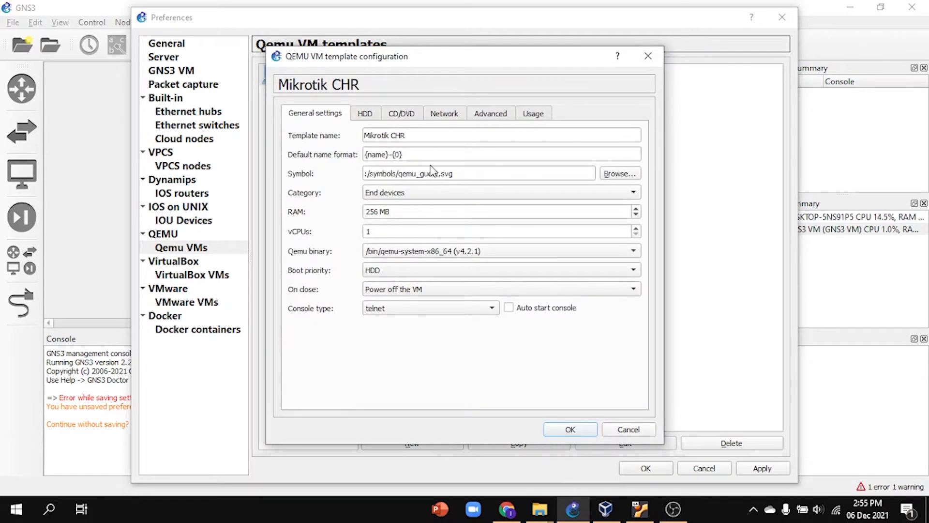
click(621, 176)
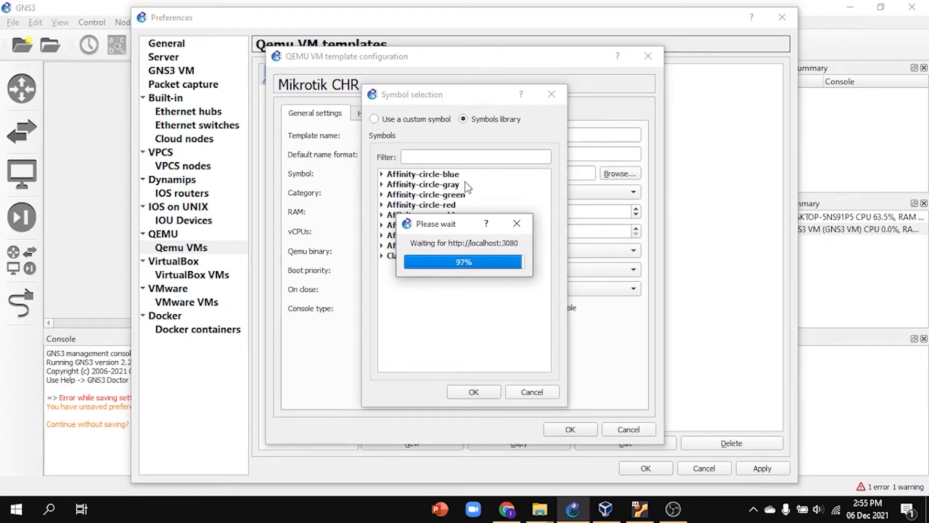
click(455, 157)
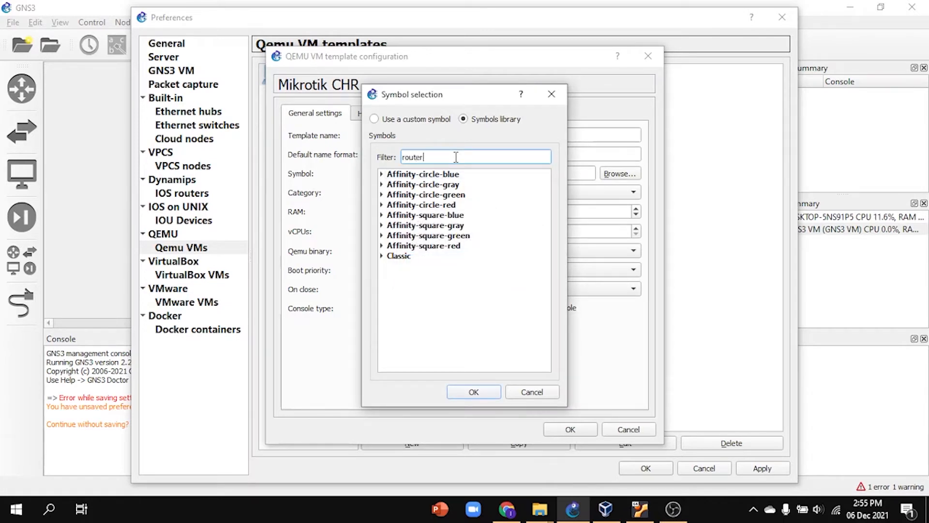
click(382, 257)
scroll(459, 323, down, 3)
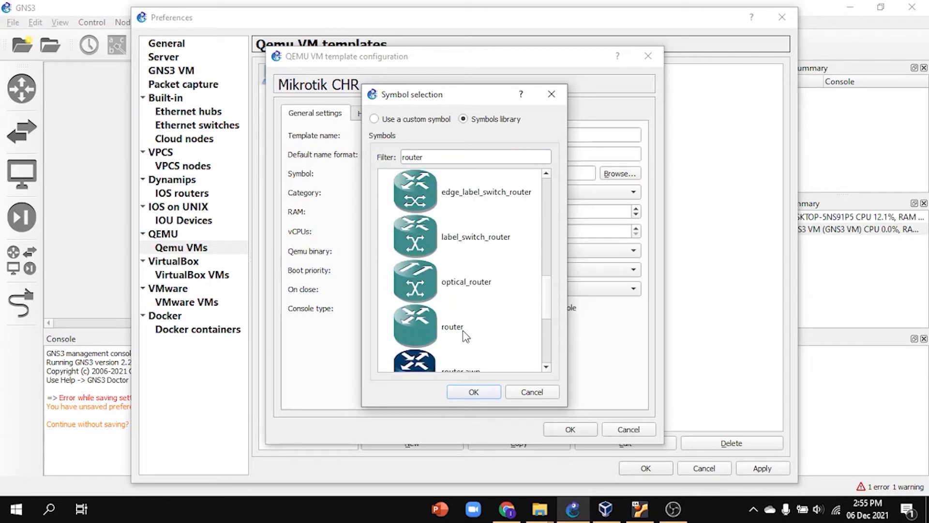
click(415, 325)
click(484, 390)
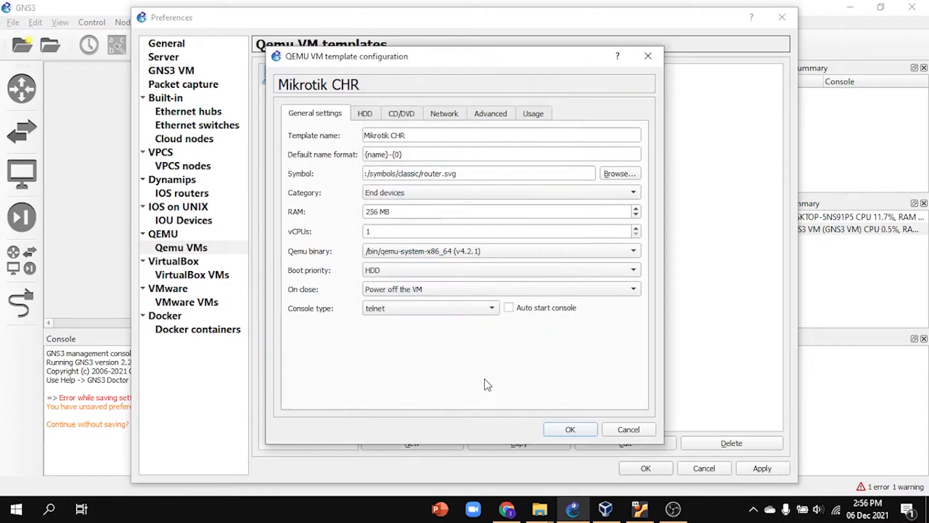
Step: Set the Mikrotik CHR template's network adapters to 8 and save the template and preferences
click(443, 114)
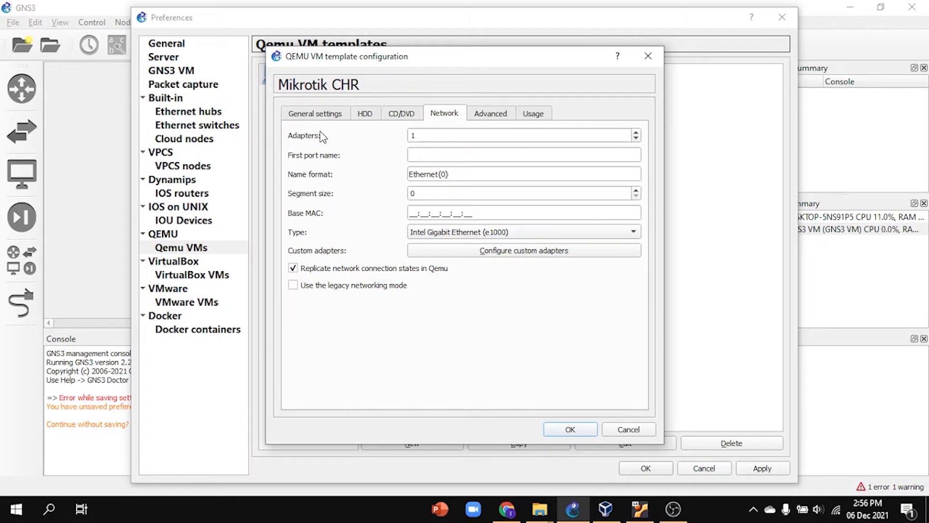
click(435, 139)
key(BackSpace)
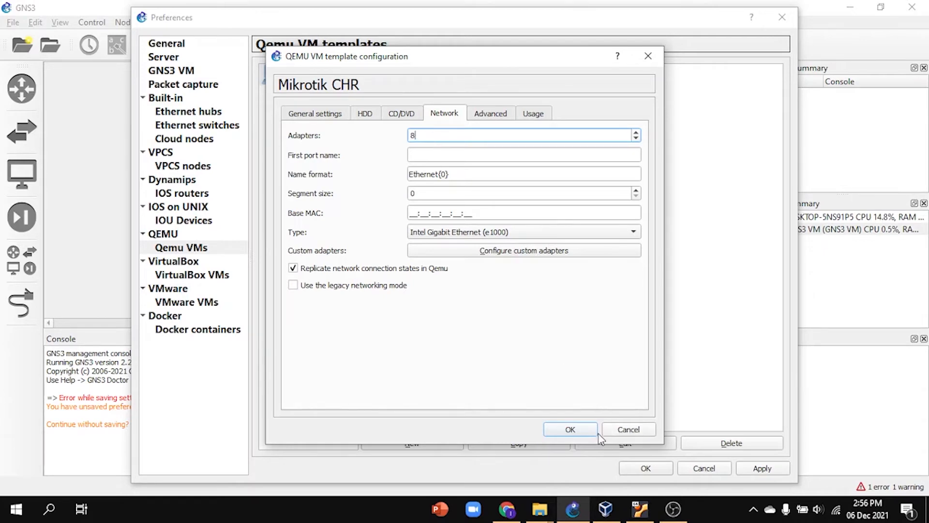
click(583, 429)
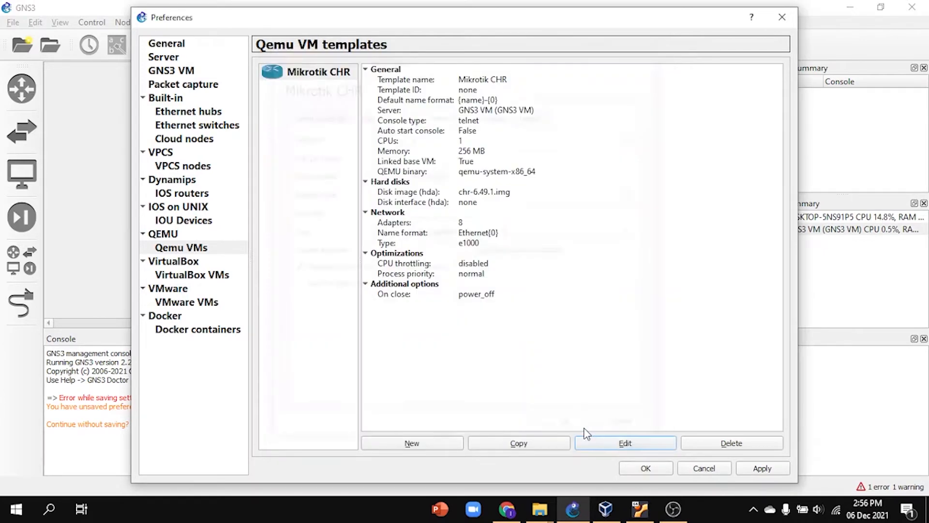
click(644, 468)
Step: Place two Mikrotik CHR routers side by side in the workspace and bring MikrotikCHR-2 slightly closer to MikrotikCHR-1
click(30, 276)
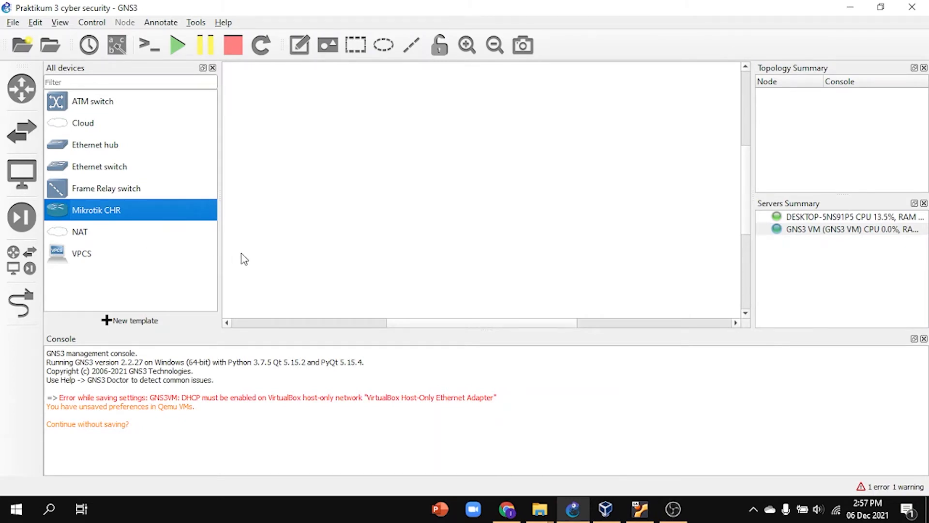
drag(116, 218, 373, 169)
drag(80, 217, 611, 166)
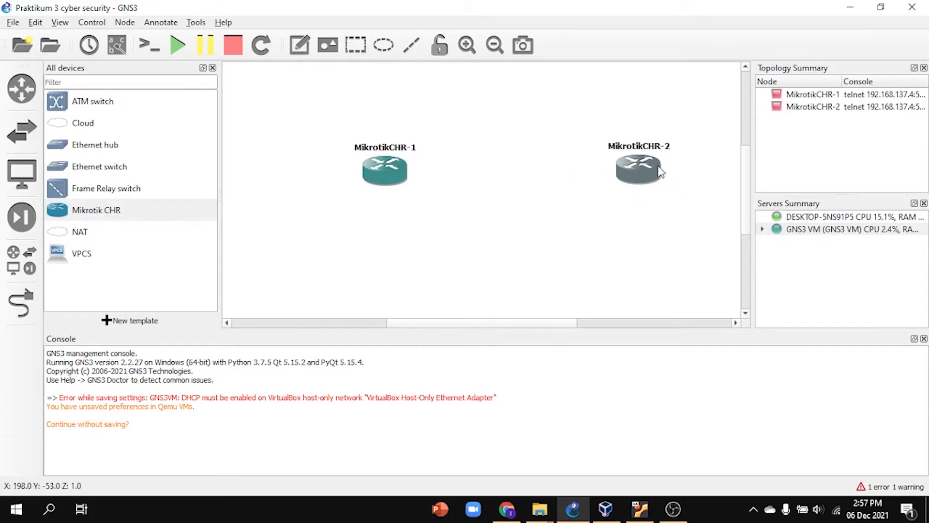
click(60, 22)
click(111, 85)
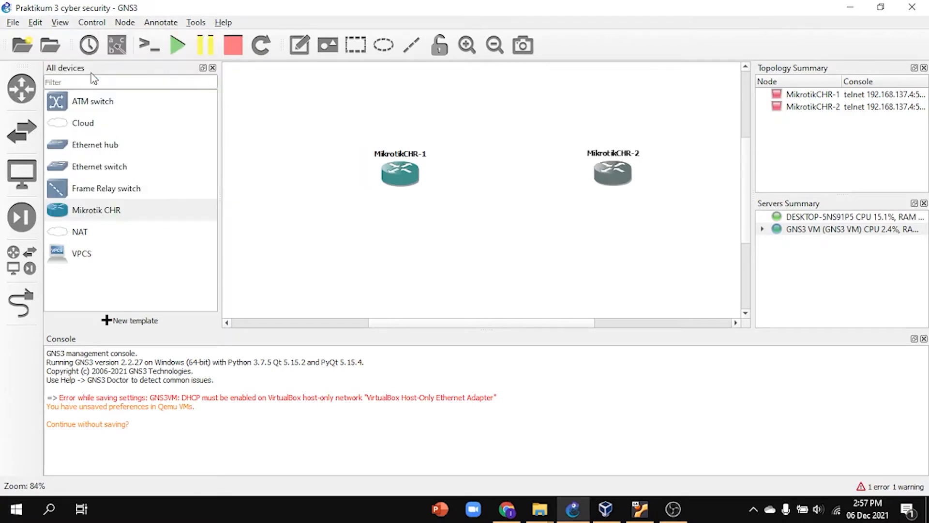
click(60, 22)
click(87, 70)
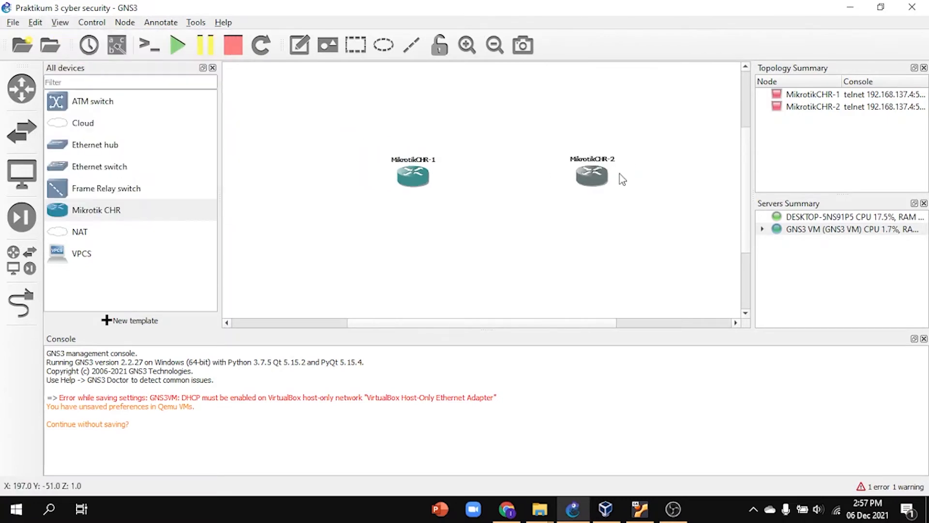
scroll(578, 180, down, 1)
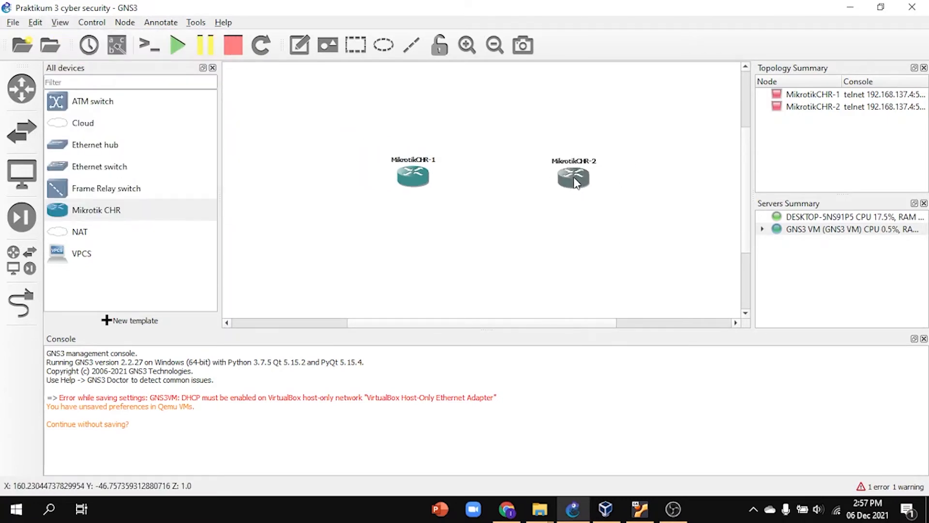
Step: Link Ethernet0 of MikrotikCHR-1 to Ethernet0 of MikrotikCHR-2
click(21, 303)
click(413, 177)
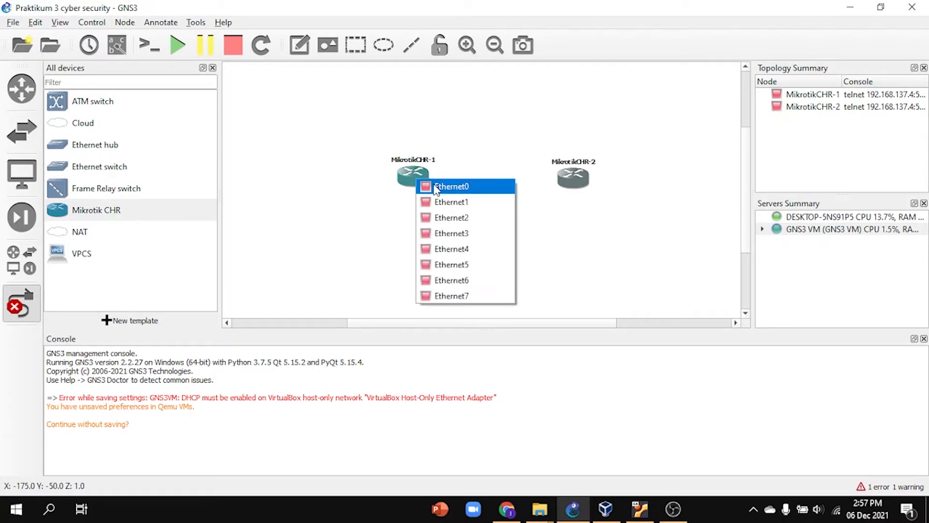
click(446, 186)
click(574, 178)
click(605, 188)
click(573, 177)
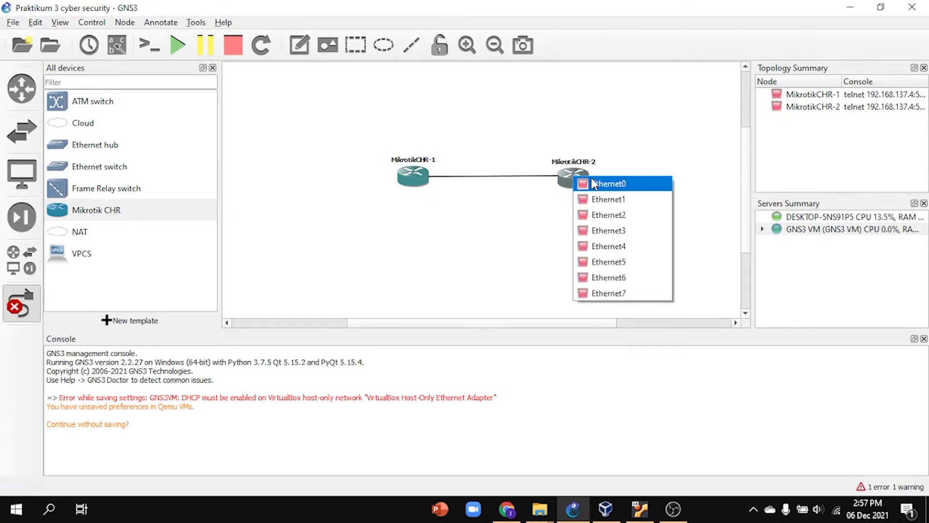
click(605, 184)
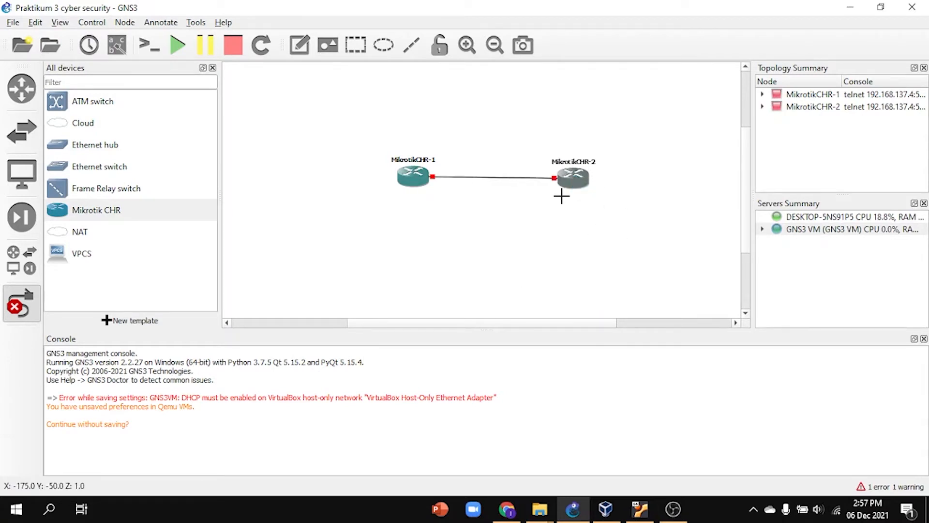
click(13, 307)
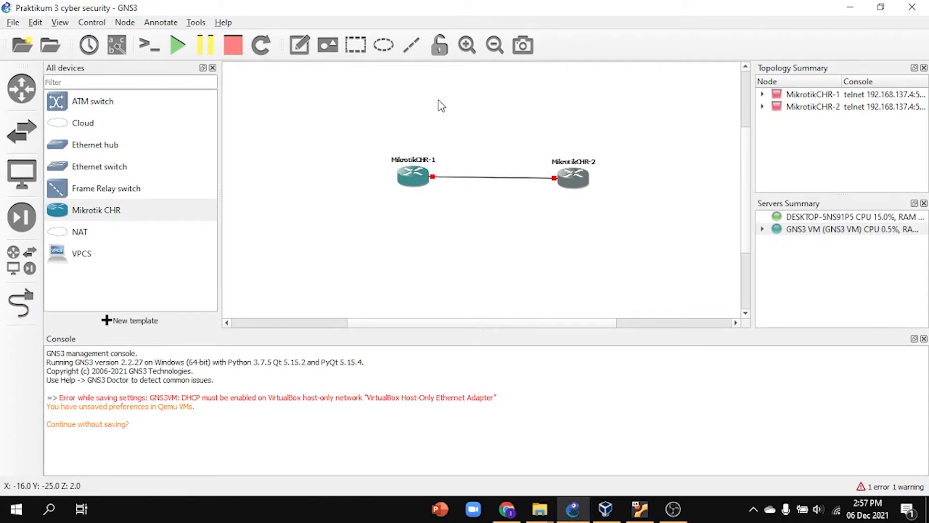
Step: Start all nodes in the topology and open the console of MikrotikCHR-1
click(179, 46)
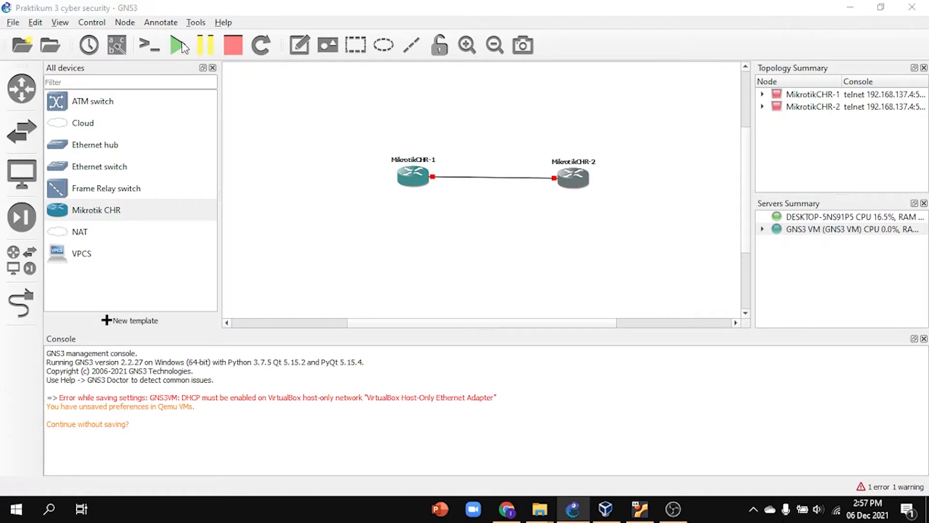
click(472, 269)
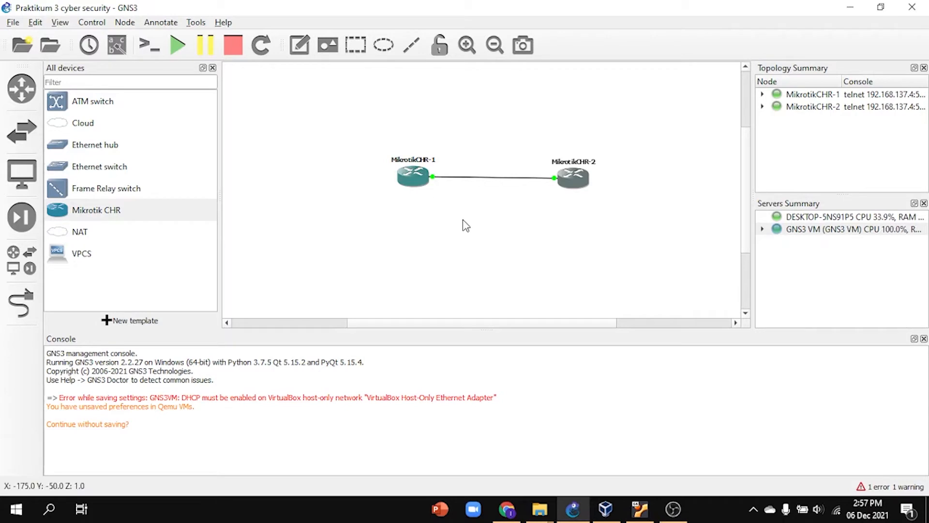
right_click(420, 184)
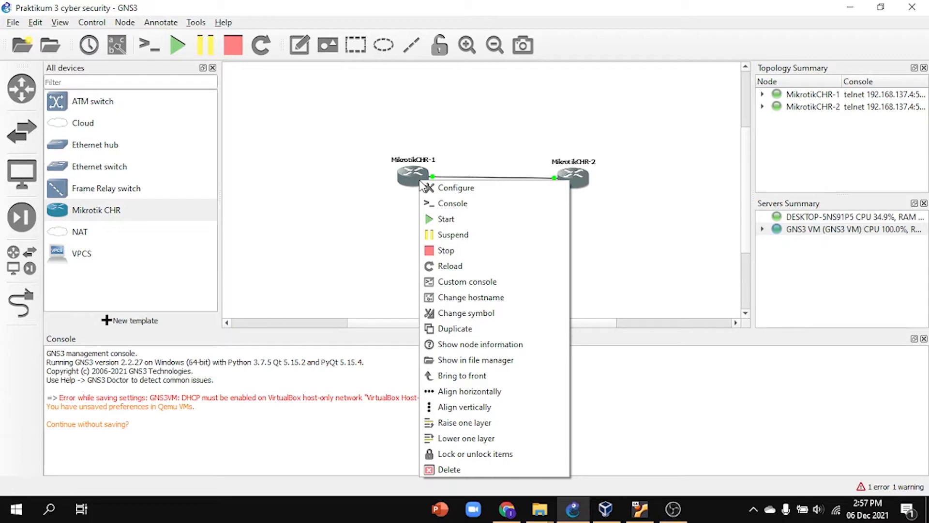
right_click(414, 172)
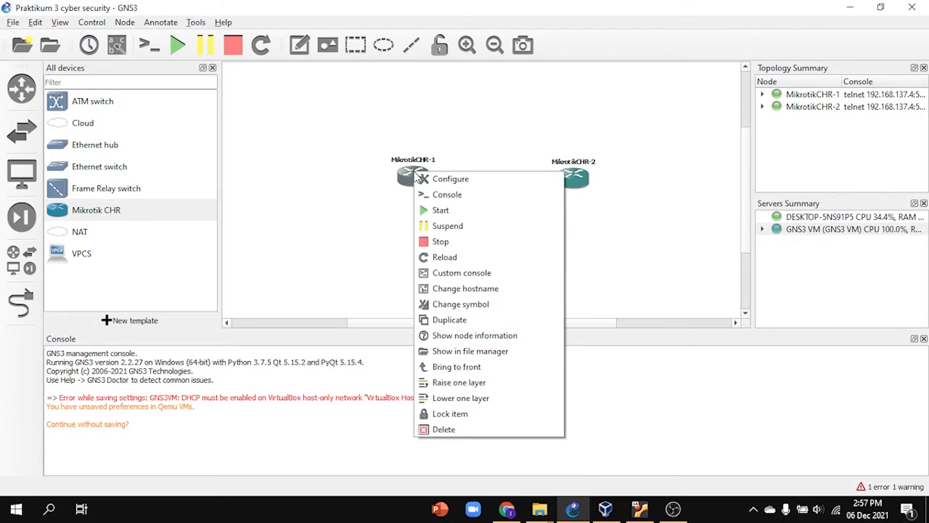
click(440, 194)
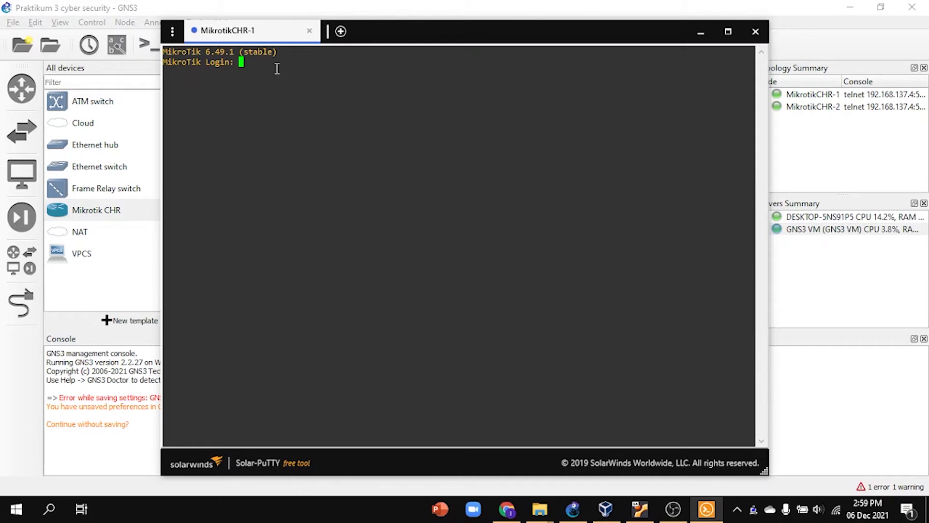
Step: Log in to MikrotikCHR-1 as admin with the password left empty, then show the software license and abort its listing
text(admin)
key(Return)
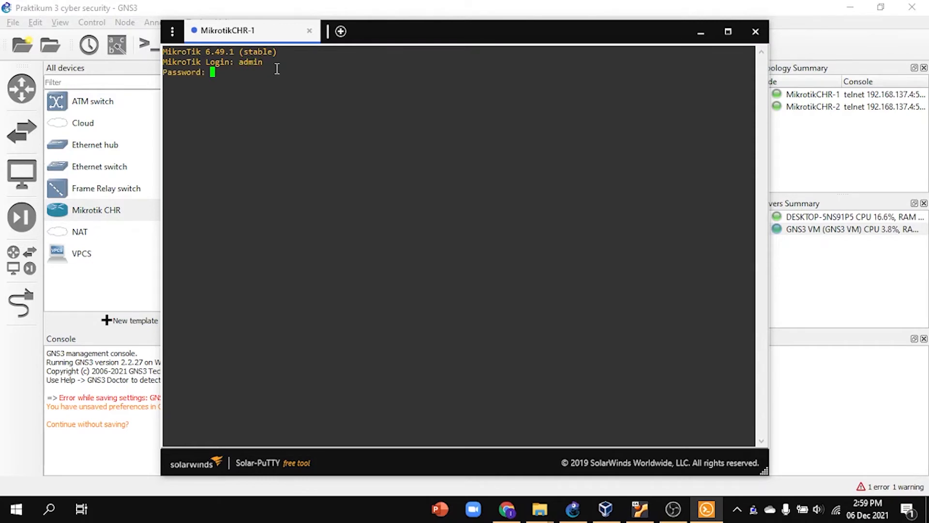
key(Return)
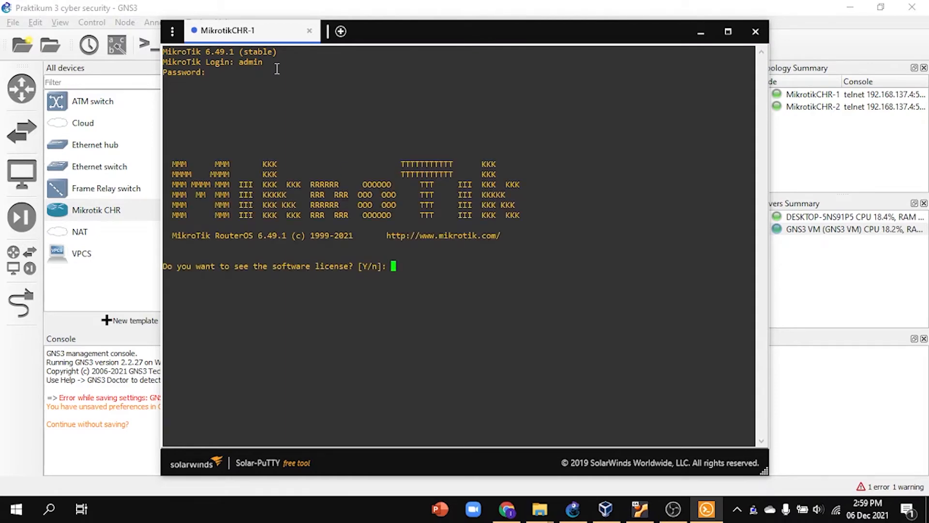
key(Return)
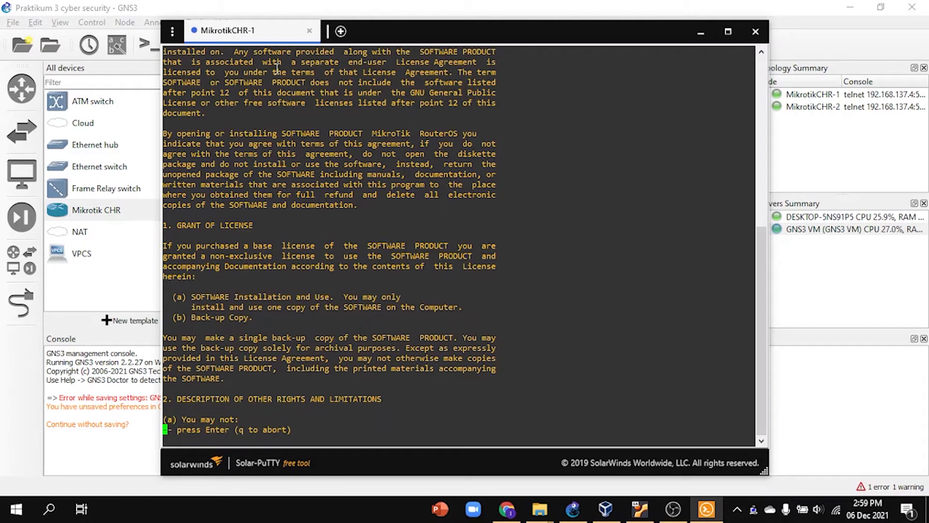
key(q)
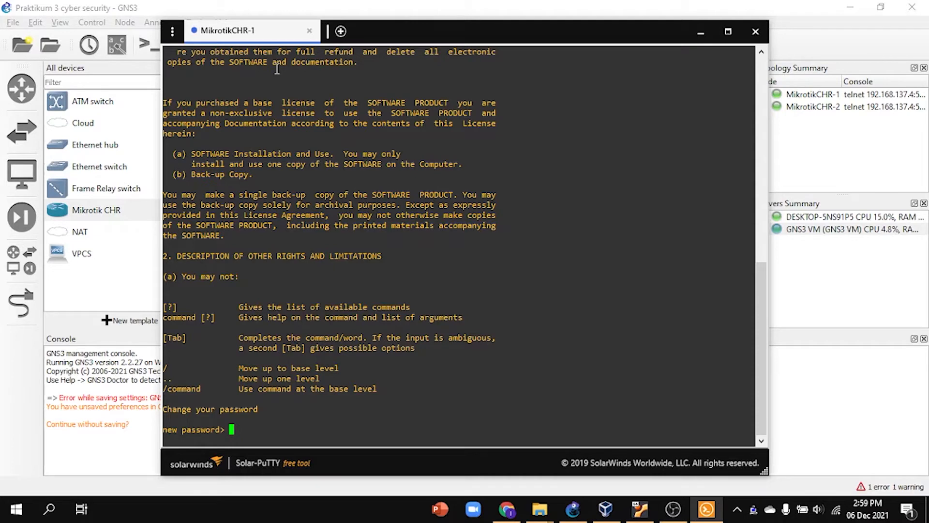
Step: Enter and repeat a new password for the router's admin account, then minimize the console window
text(*****)
key(Return)
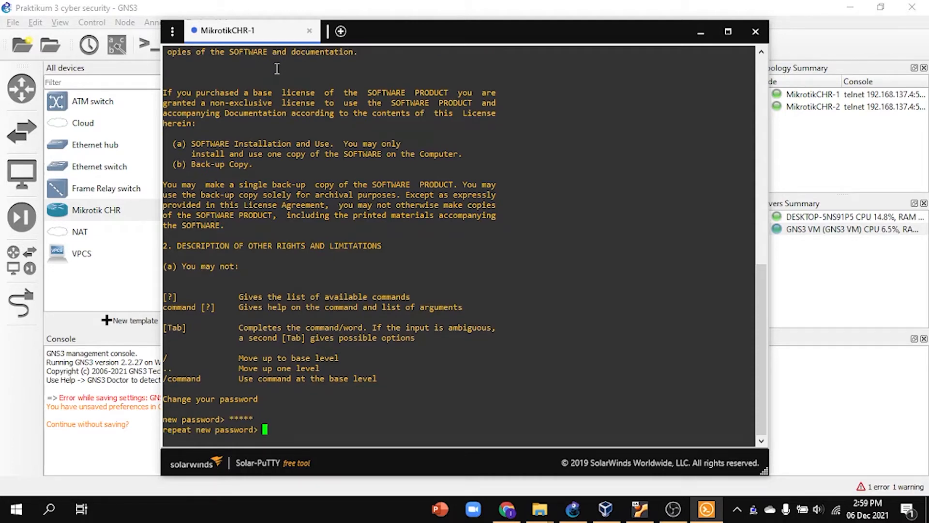
text(*****)
key(Return)
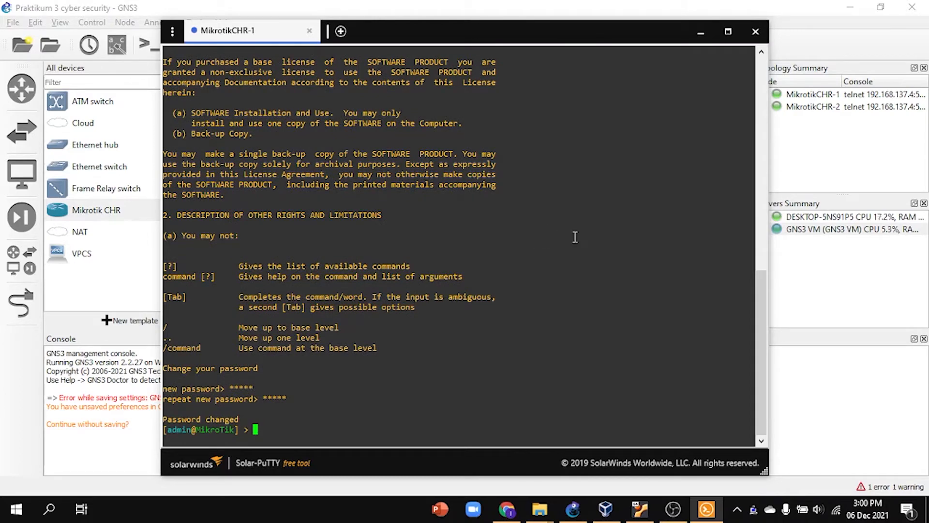
click(702, 31)
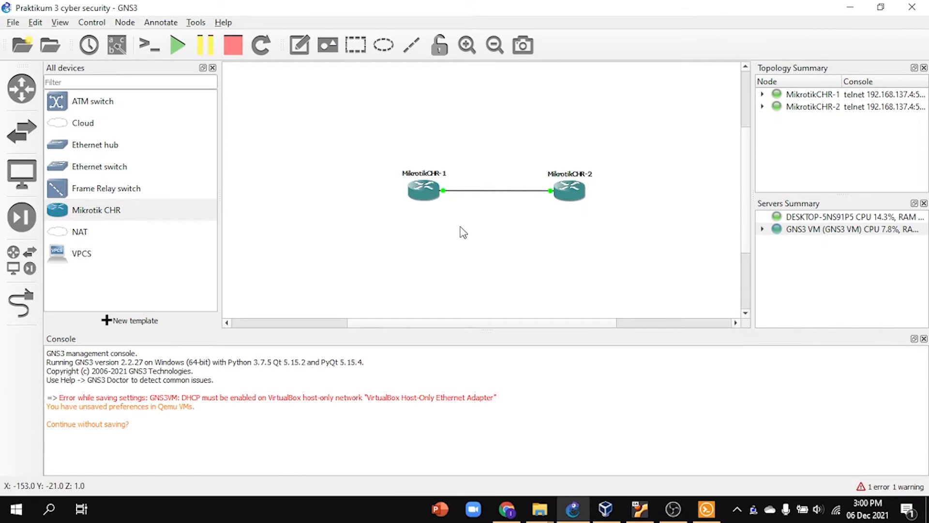
scroll(532, 213, up, 1)
scroll(541, 208, down, 1)
scroll(541, 208, up, 1)
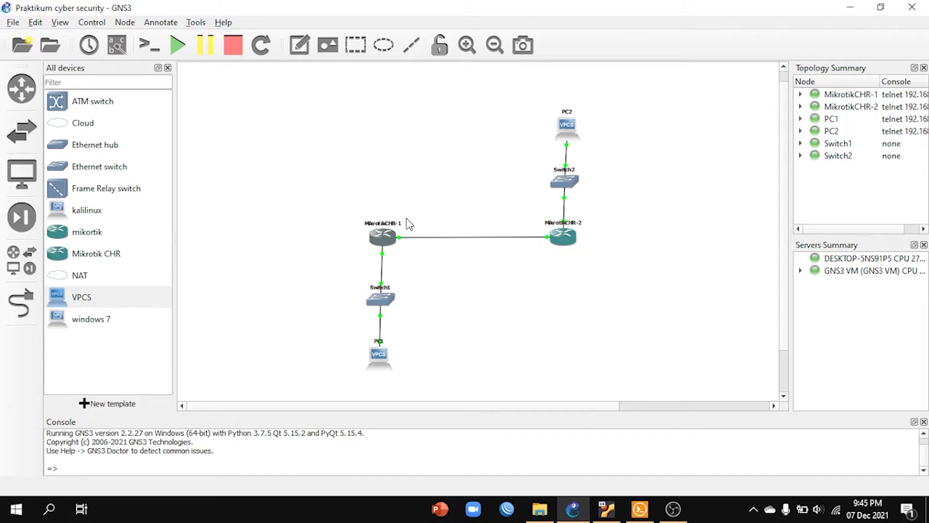
Step: Add a two-line note reading "PC 1" and "192.168.2.1" and position it just beside the PC1 node
click(300, 45)
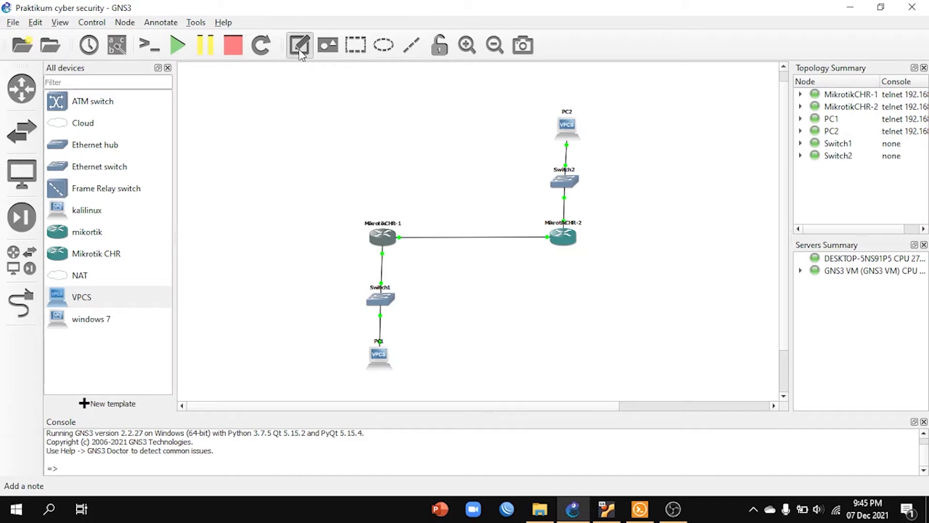
click(404, 360)
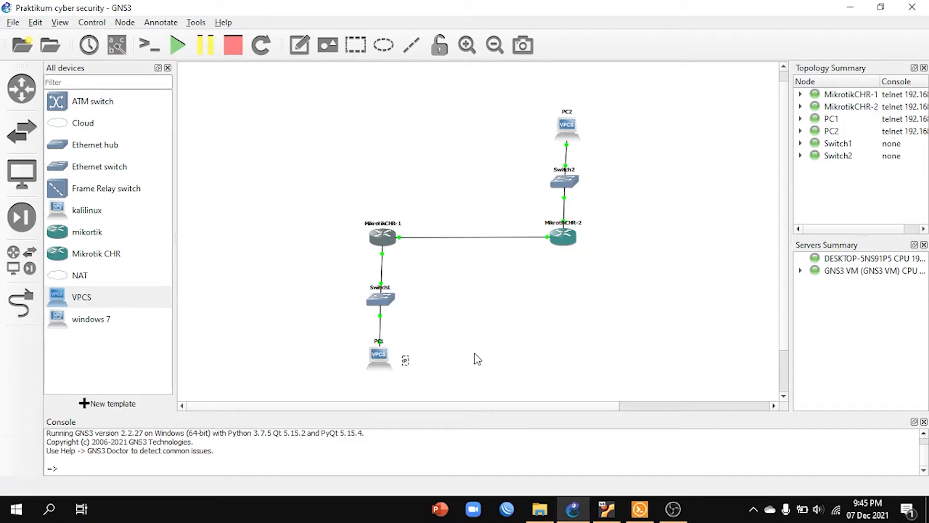
text(PC 1)
key(Return)
text(192.168.2.1.1)
click(476, 357)
drag(424, 366, 417, 360)
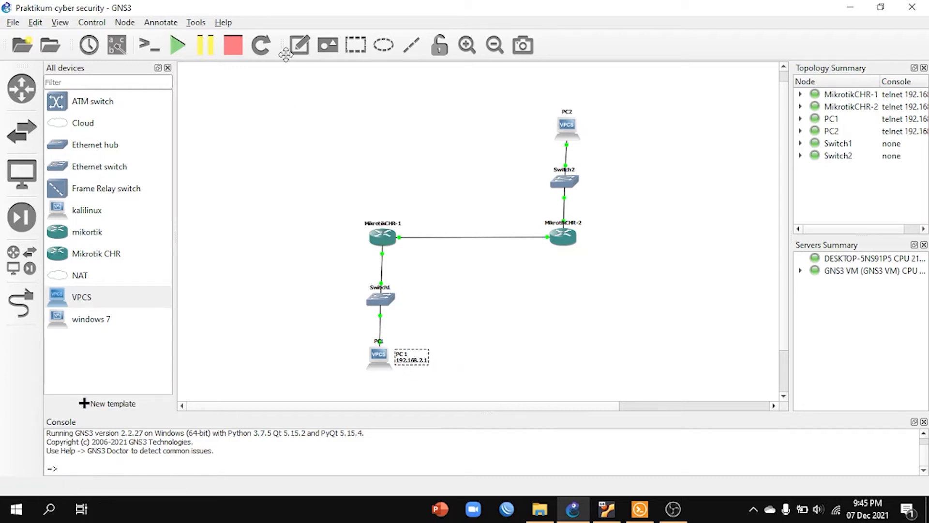
Step: Add a note reading "192.168.1.1" at the MikrotikCHR-1 router
click(300, 45)
click(361, 240)
text(19)
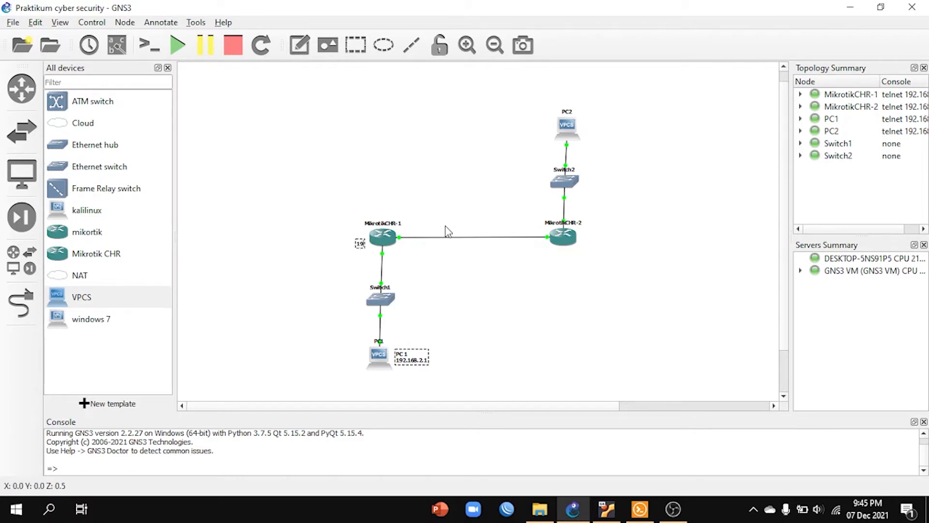
text(2.168.1.1)
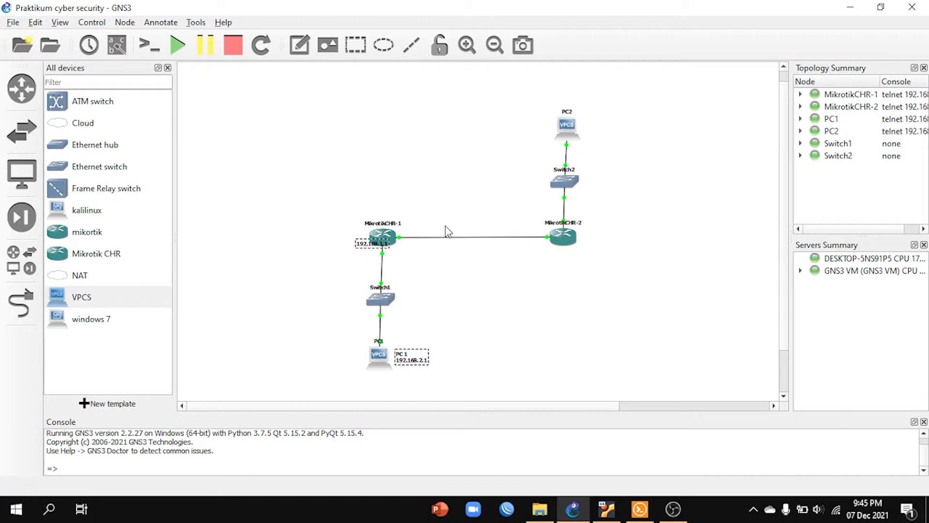
Step: Move the "192.168.1.1" note beside MikrotikCHR-1 and add a "192.168.3.0/24" note just beneath the link between the two routers
click(467, 304)
drag(372, 242, 344, 236)
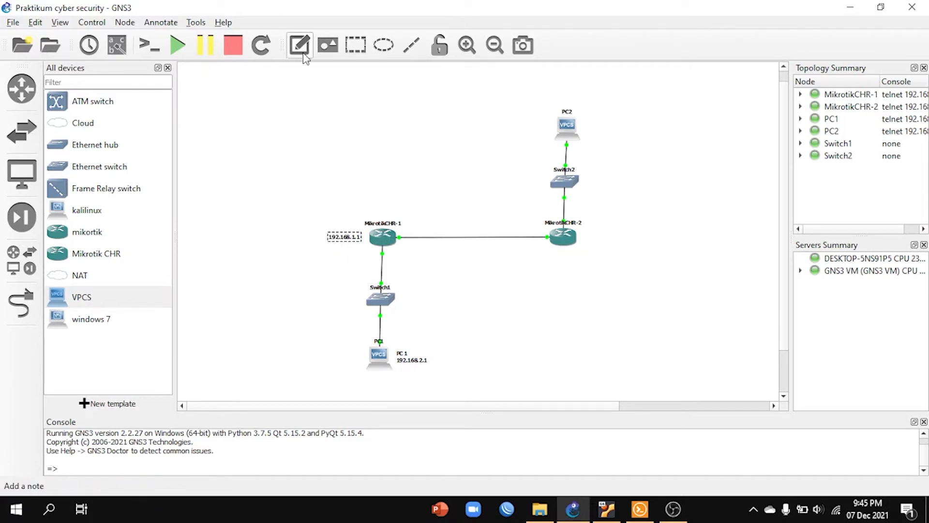
click(460, 252)
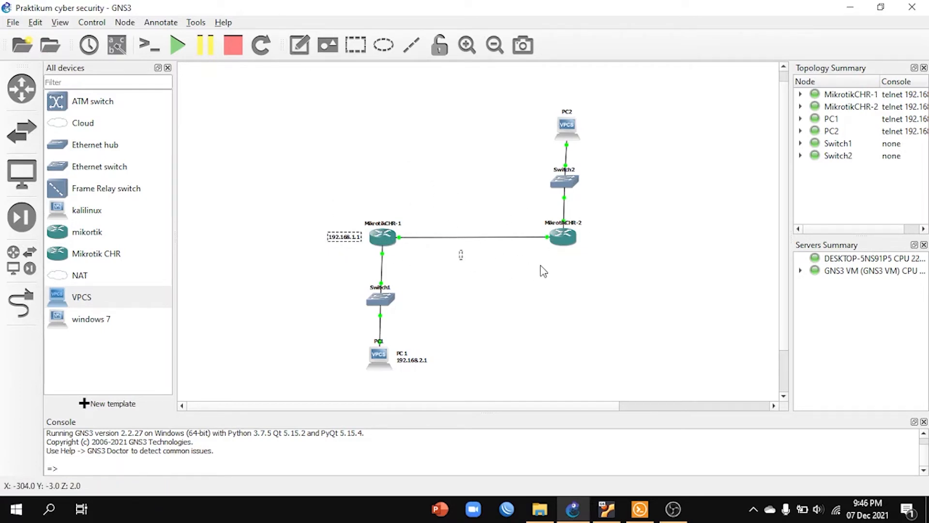
text(192.168.3.0/ 24)
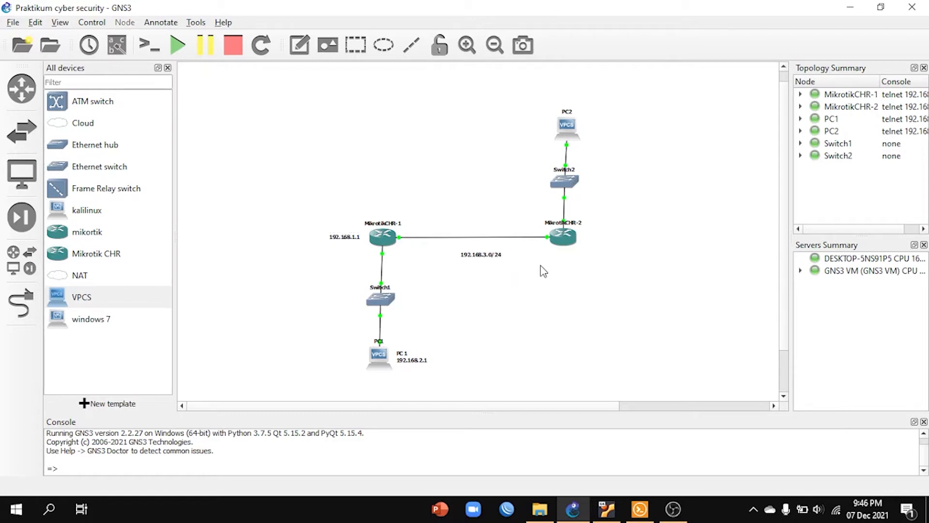
drag(473, 258, 468, 249)
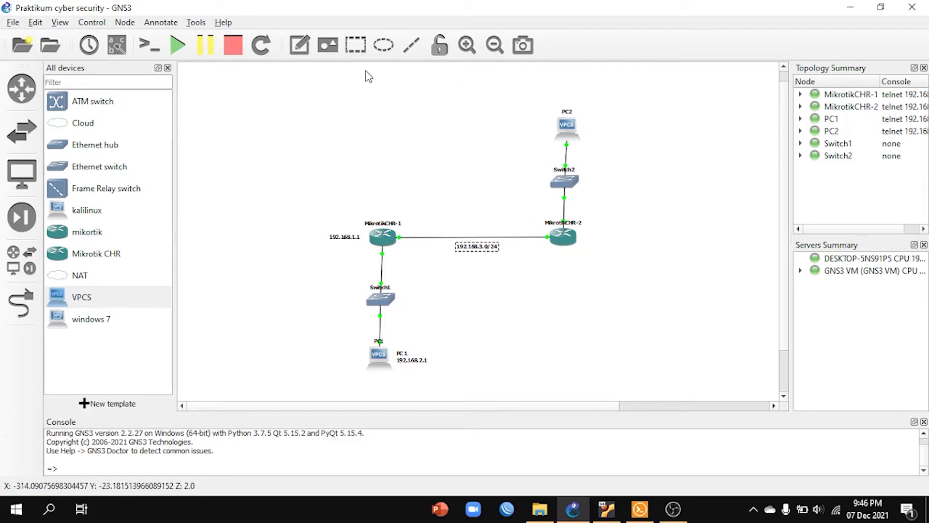
Step: Add a note reading "192.168.2.1" and position it just beside the MikrotikCHR-2 router
click(300, 45)
click(595, 236)
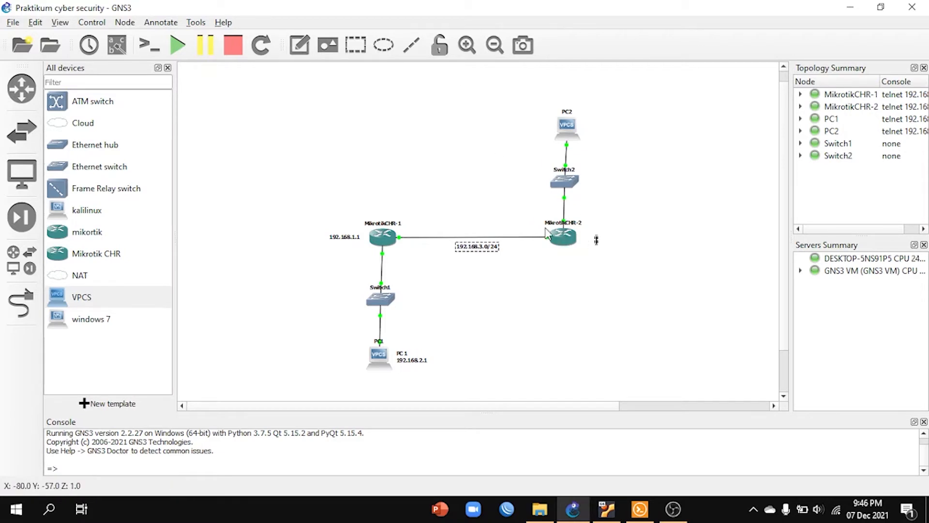
text(192.168.2.1)
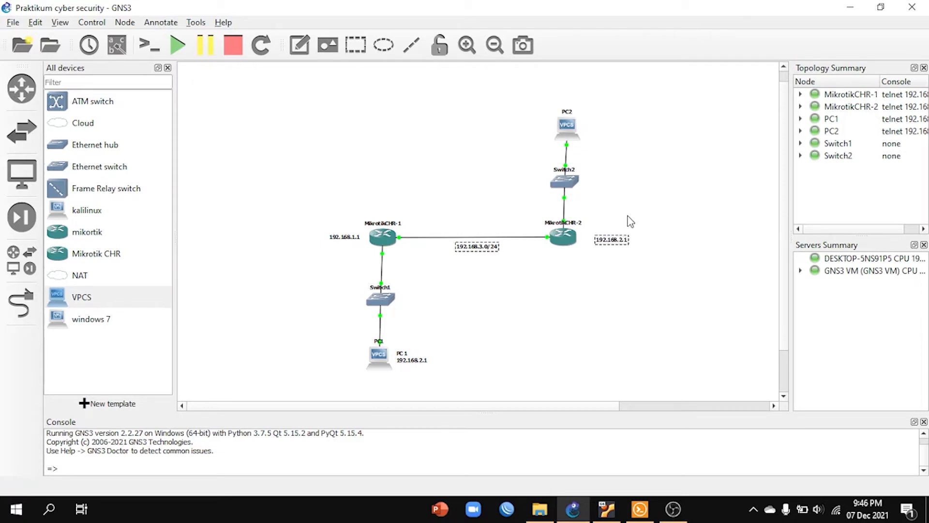
click(602, 315)
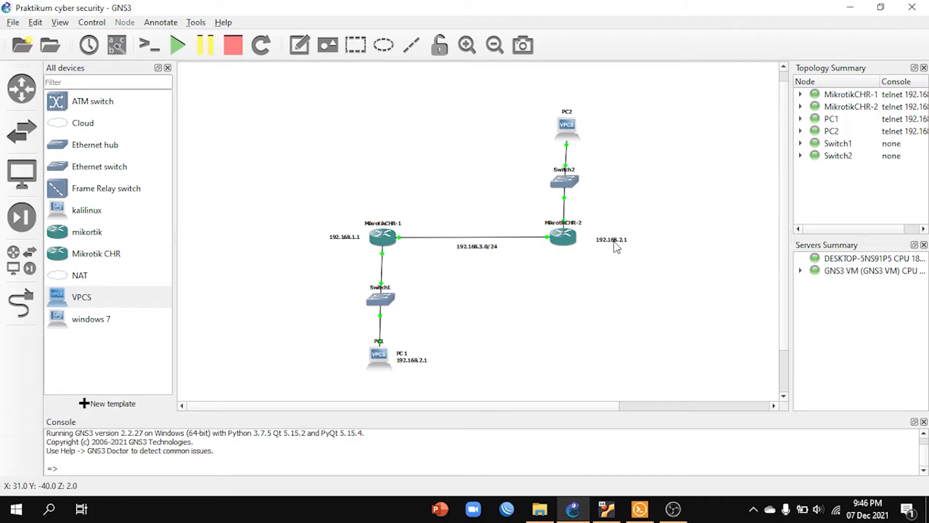
drag(617, 243, 605, 239)
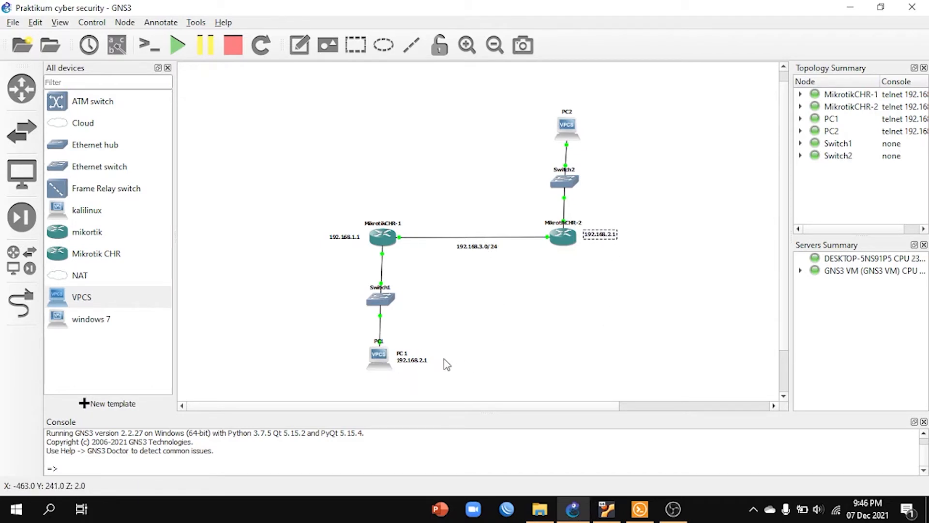
Step: Change the IP address in the PC 1 note to 192.168.1.2
click(420, 363)
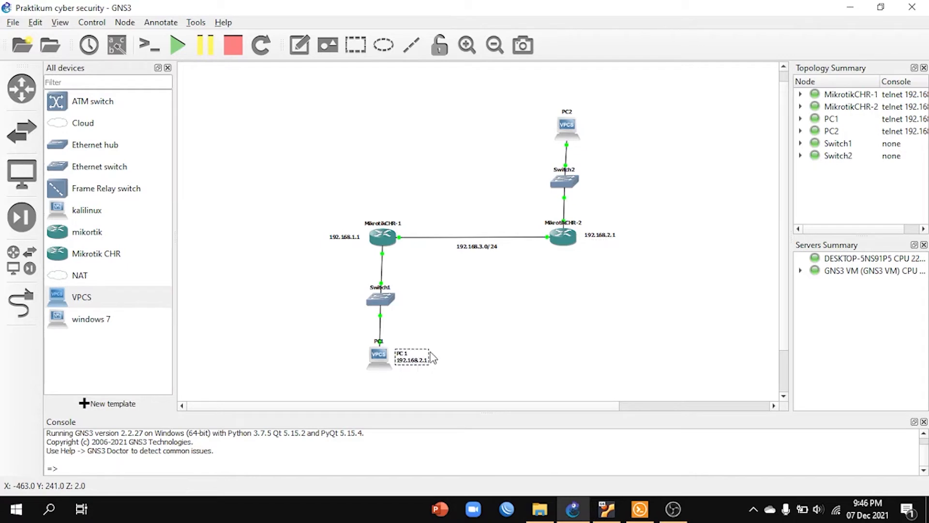
key(BackSpace)
text(1)
key(BackSpace)
text(2)
click(627, 354)
Step: Add a two-line note reading "PC 2" and "192.168.2.2" and position it just beside the PC2 node
click(299, 45)
click(595, 125)
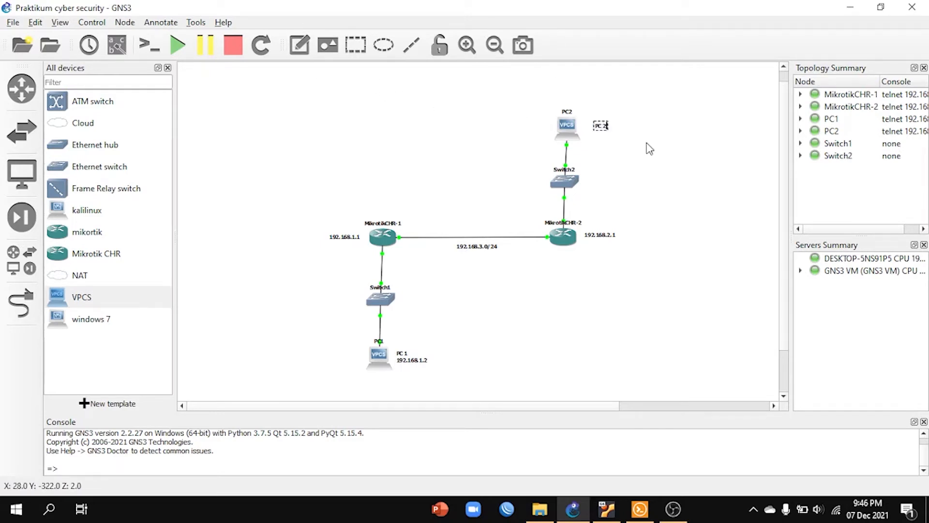
text(PC 2)
key(Return)
text(192.168)
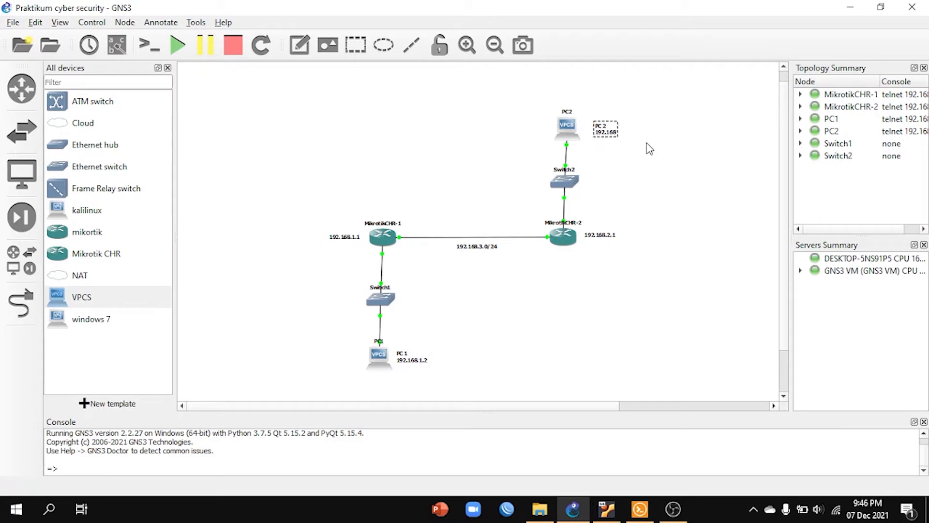
text(.2.2)
click(650, 176)
drag(619, 128, 611, 127)
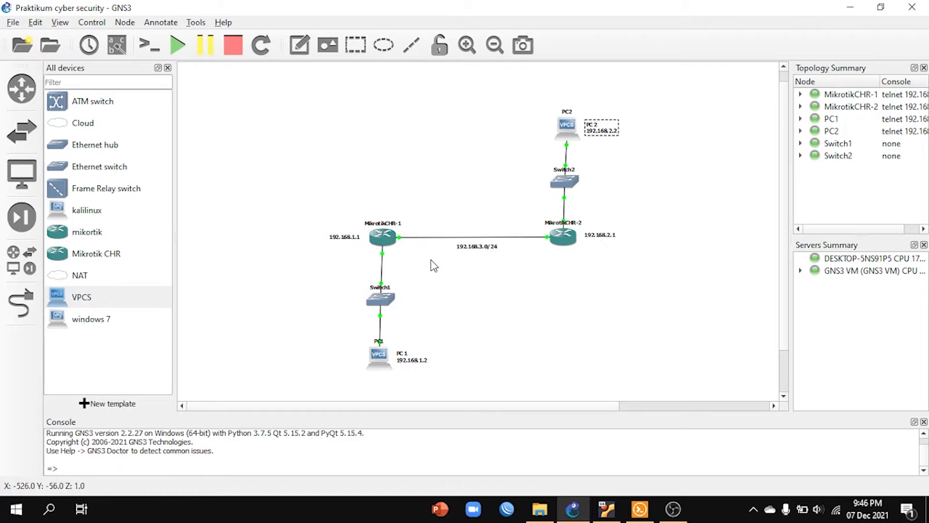
Step: Open the MikrotikCHR-1 console, log in as admin with the password left empty, and show the software license, aborting its listing
click(383, 240)
double_click(382, 240)
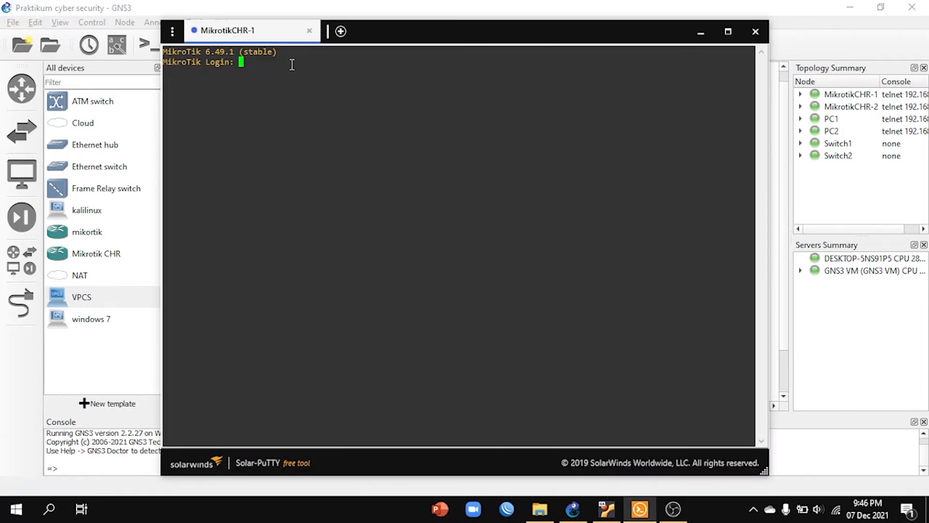
drag(404, 29, 406, 45)
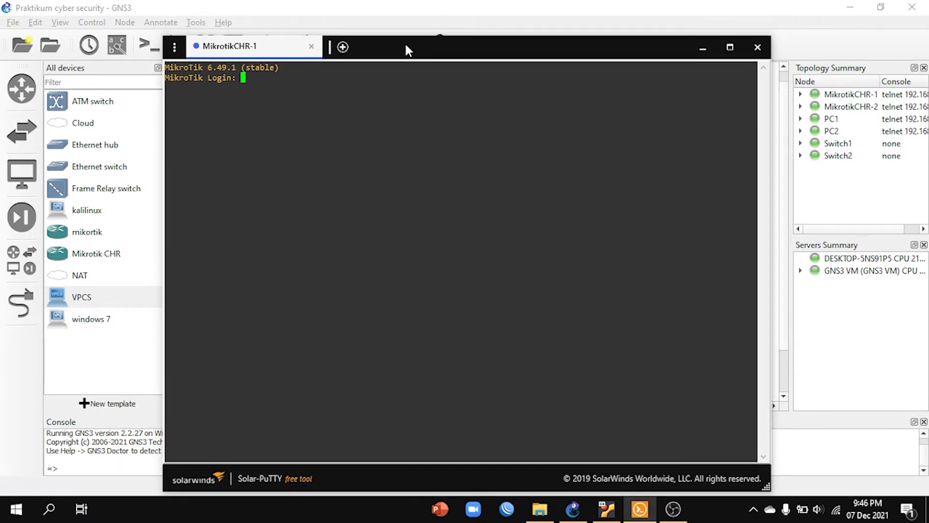
text(admin)
key(Return)
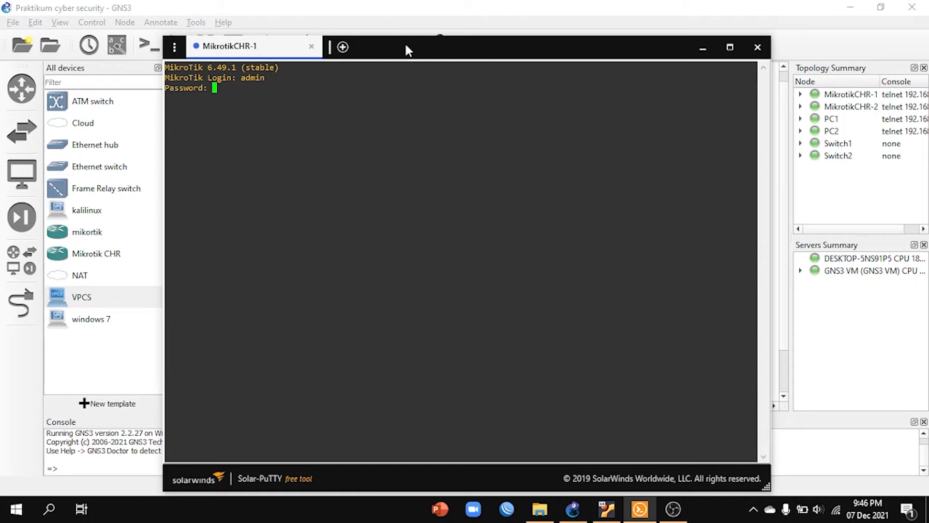
key(Return)
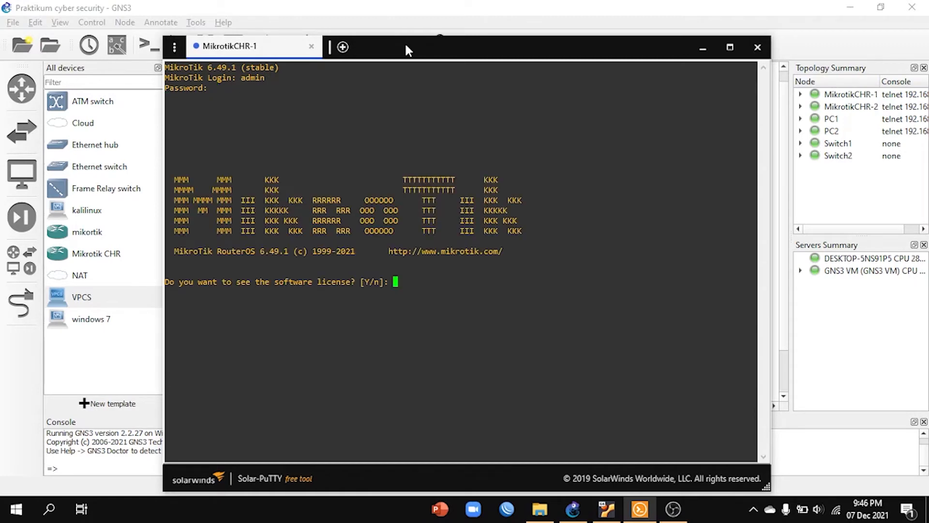
key(Return)
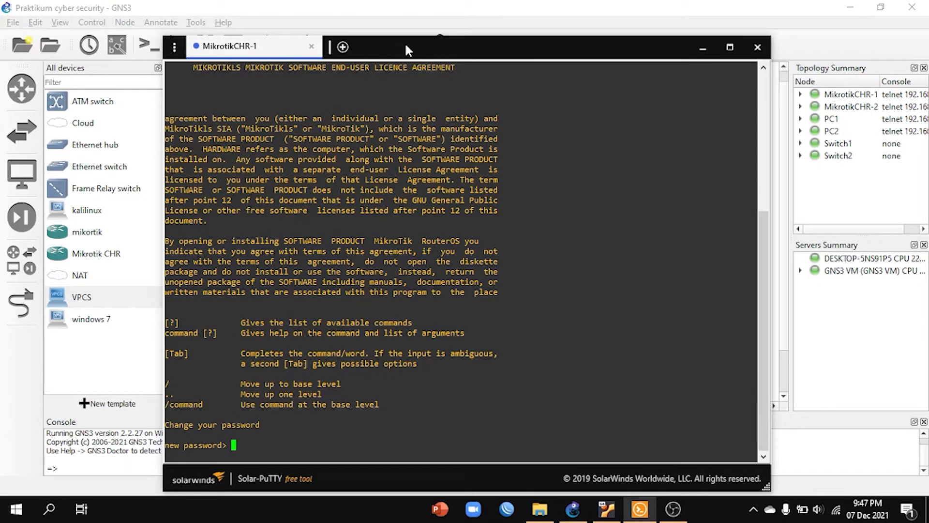
Step: Enter and repeat a new password for the admin account on MikrotikCHR-1
text(*****)
key(Return)
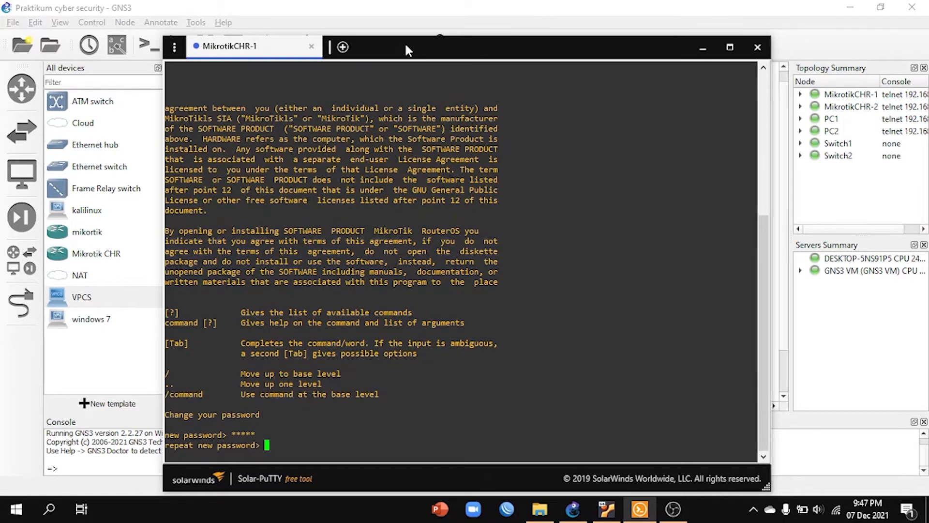
text(*****)
key(Return)
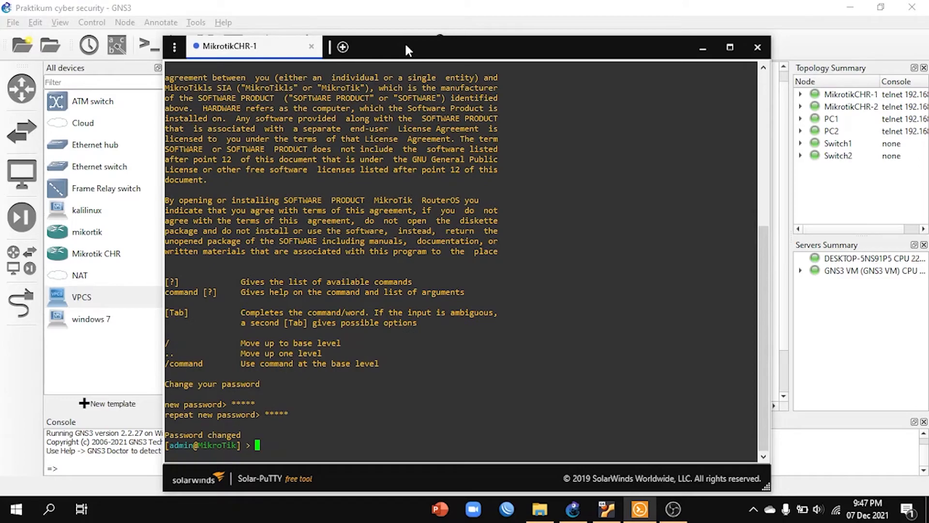
Step: Assign the IP address 192.168.3.1/24 to interface ether1 on MikrotikCHR-1 with the ip address add command
drag(525, 50, 609, 62)
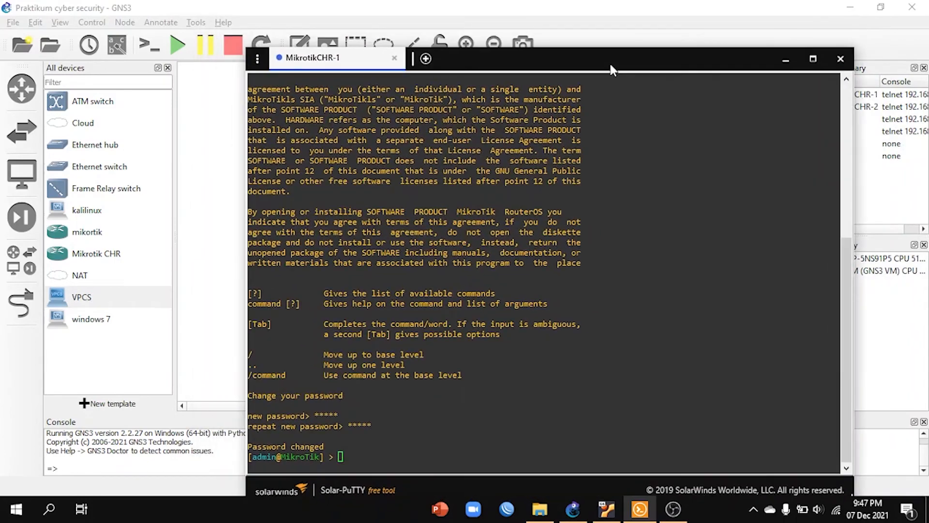
text(ip )
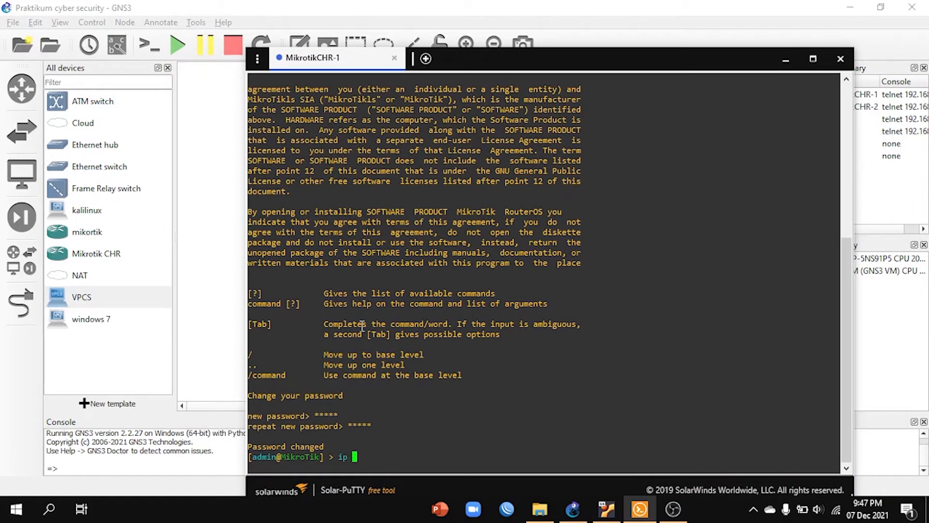
text(address add address=192.)
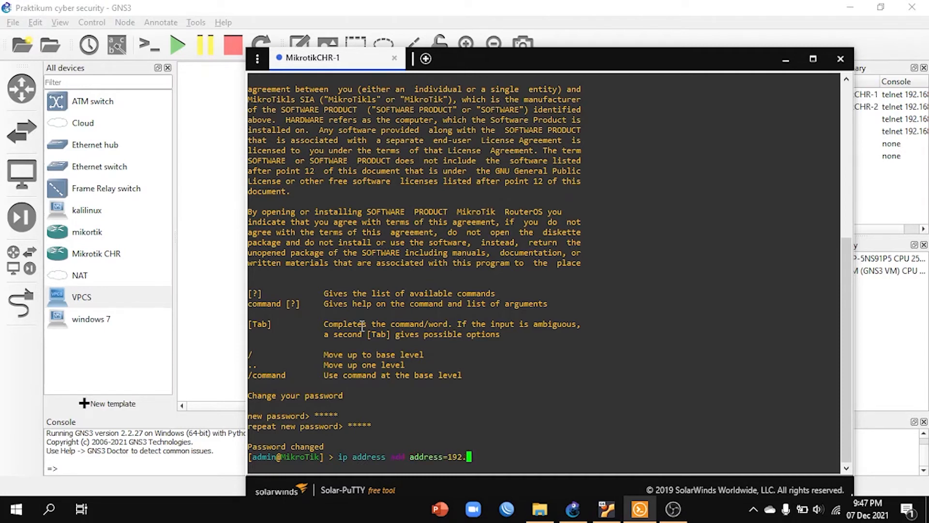
text(168.3.1/24 interface=ether1)
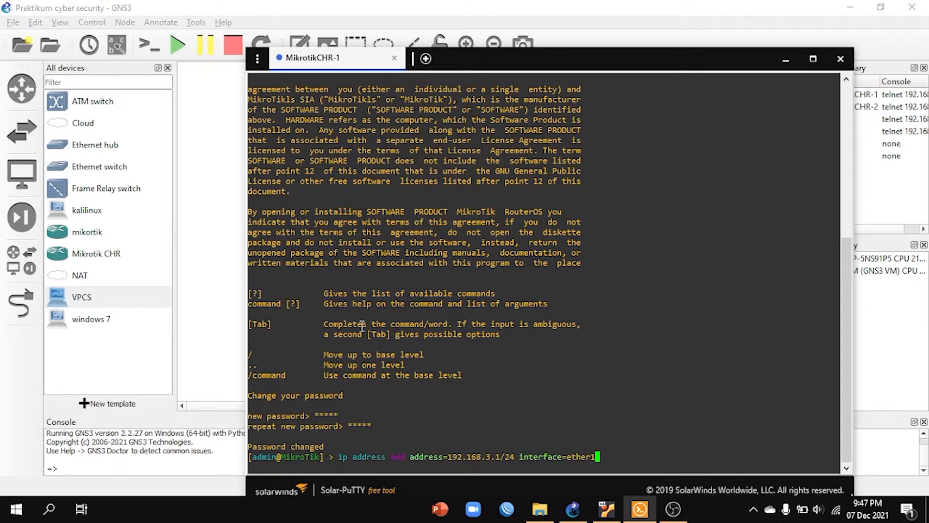
key(Return)
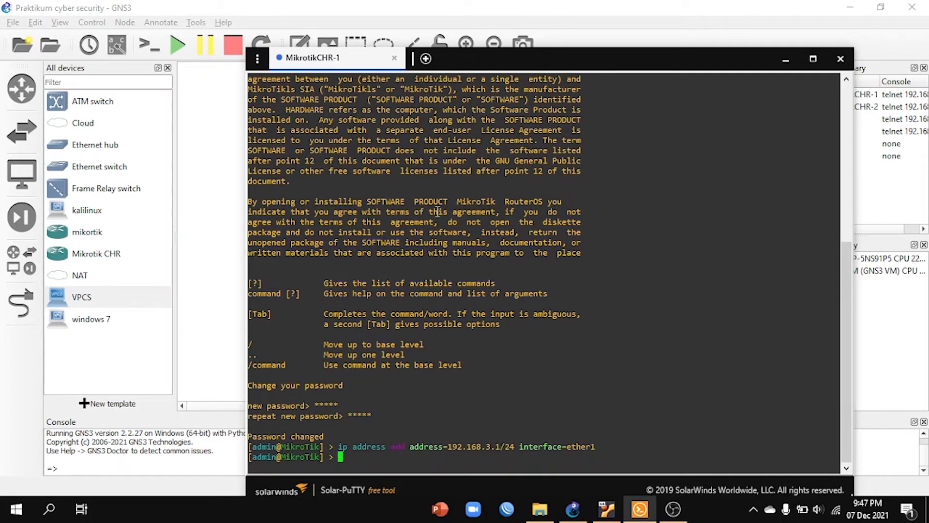
Step: Check the topology behind the console, then assign the IP address 192.168.1.1/24 to interface ether2 on MikrotikCHR-1
drag(653, 59, 528, 334)
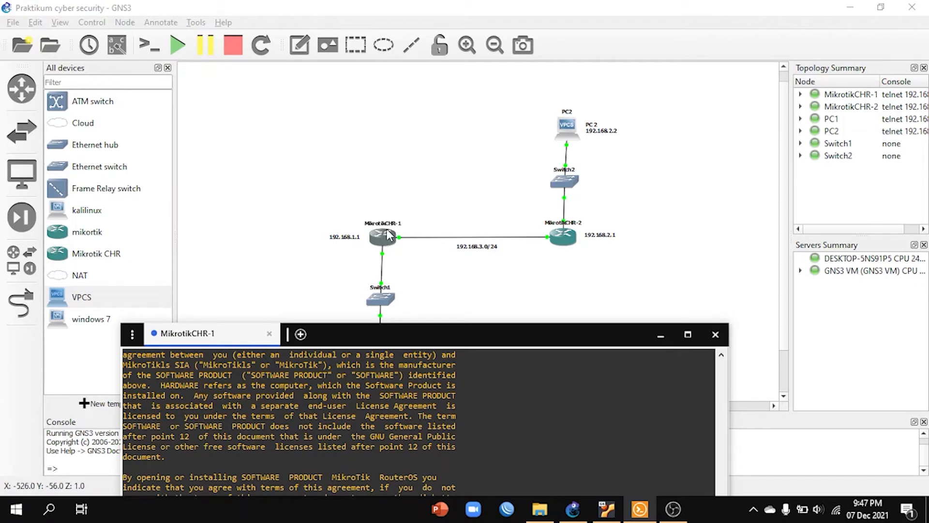
drag(471, 341, 608, 58)
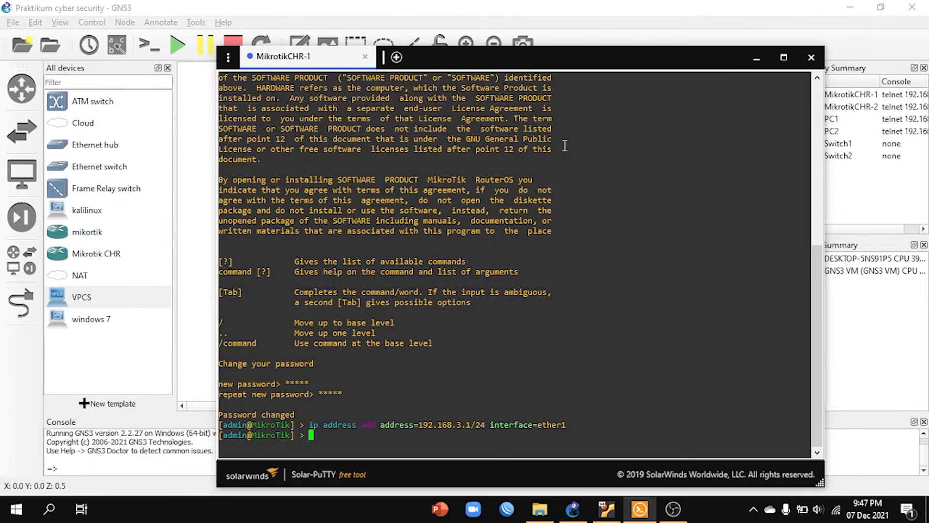
text(ip a)
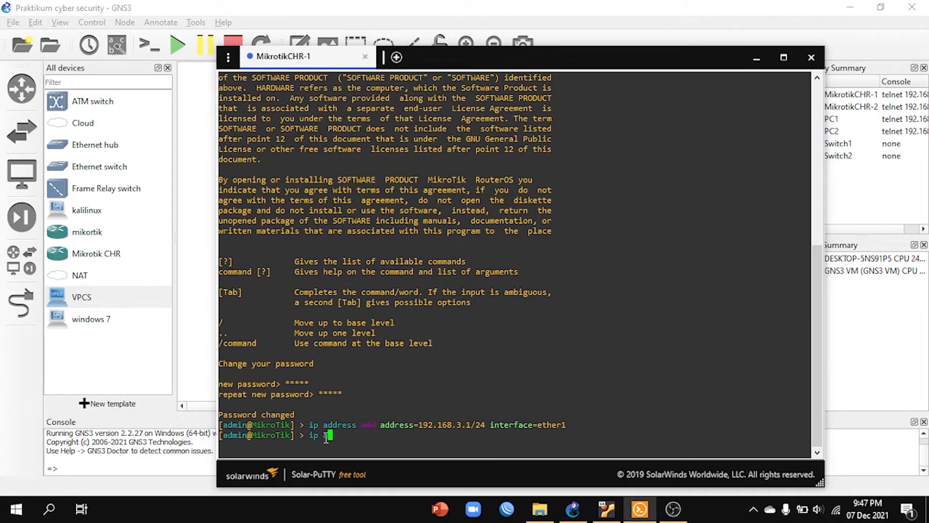
text(ddress add address=192.168)
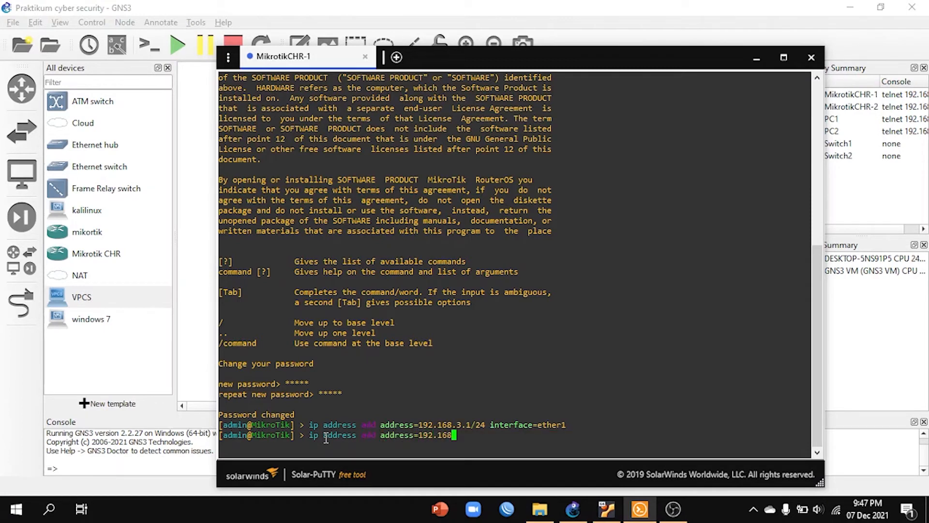
text(.1.)
text(2)
key(BackSpace)
text(1.2/)
key(BackSpace)
key(BackSpace)
text(1/24 interface=)
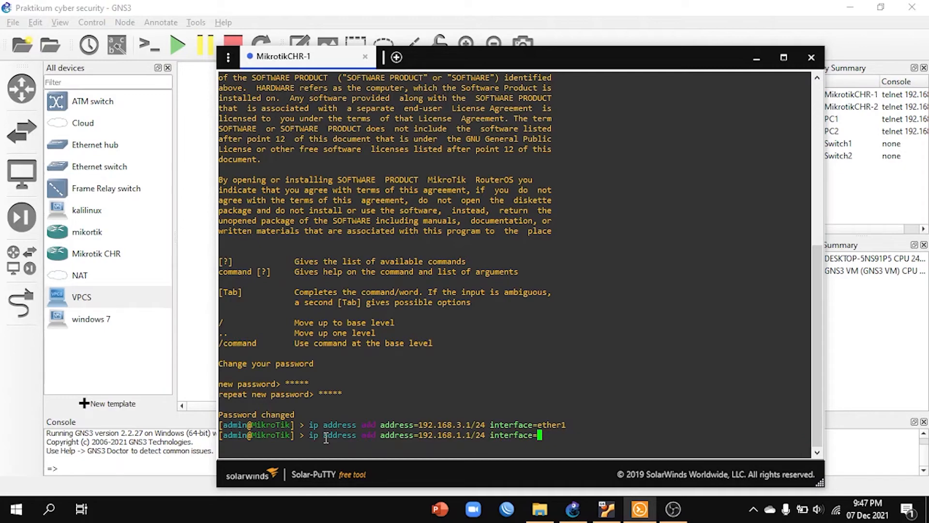
text(ether2)
key(Return)
Step: Ping 192.168.3.1 from MikrotikCHR-1, stop the ping, and minimize the console window
drag(620, 60, 665, 110)
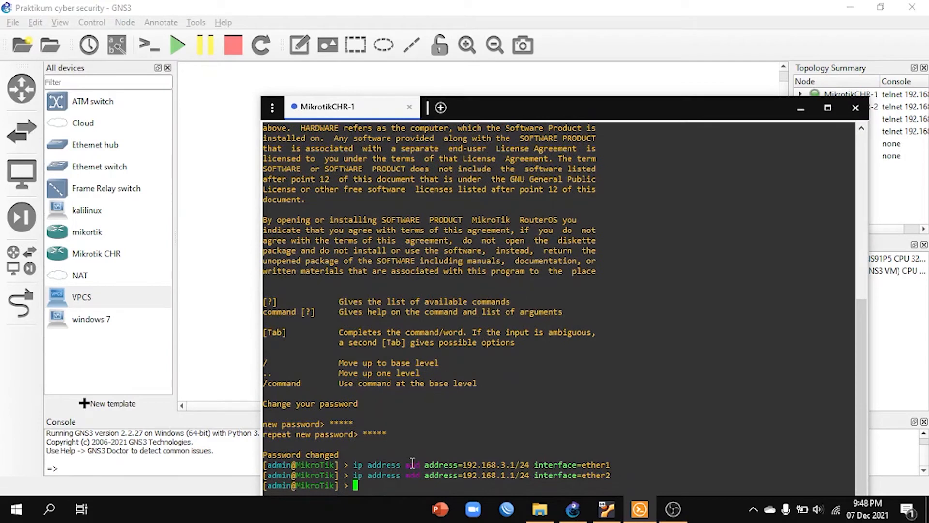
text(ping 192.168.2)
key(BackSpace)
text(3.1)
key(Return)
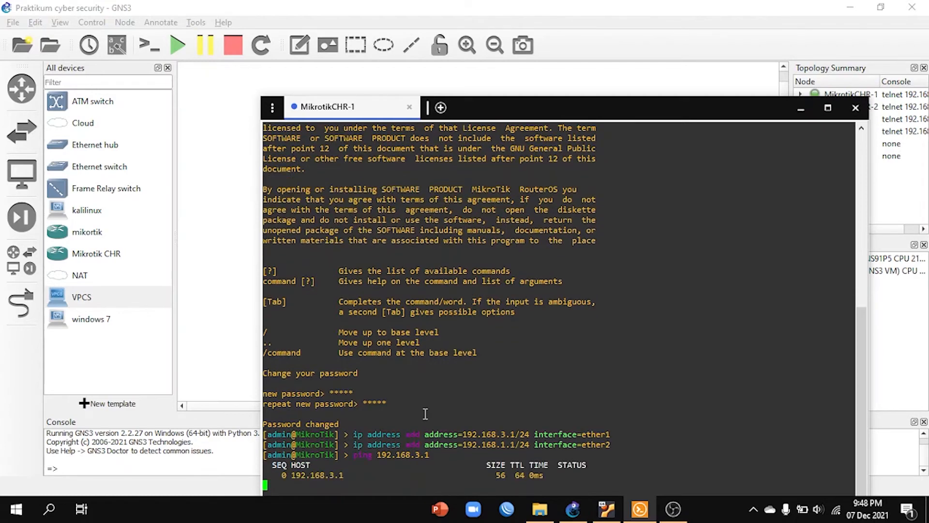
key(ctrl+c)
click(800, 109)
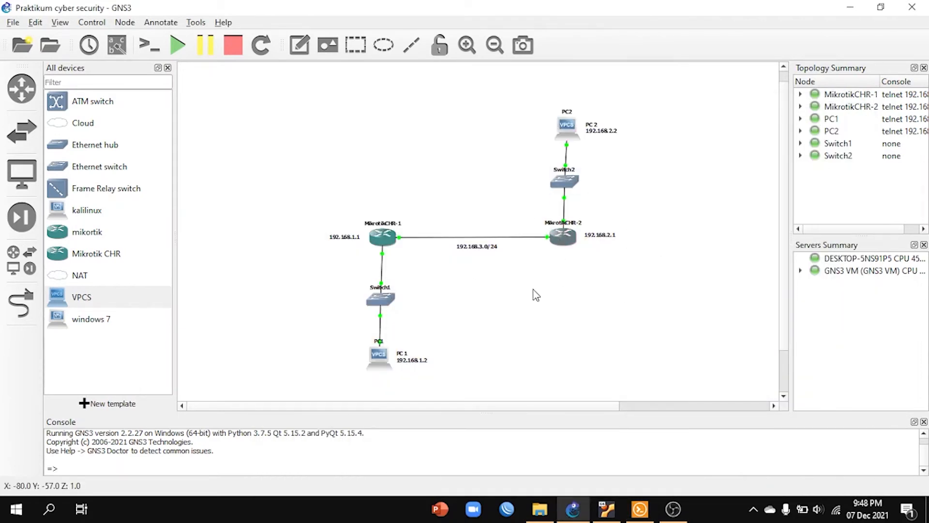
Step: Open the MikrotikCHR-2 console, log in as admin without a password, and go past the license text
double_click(564, 238)
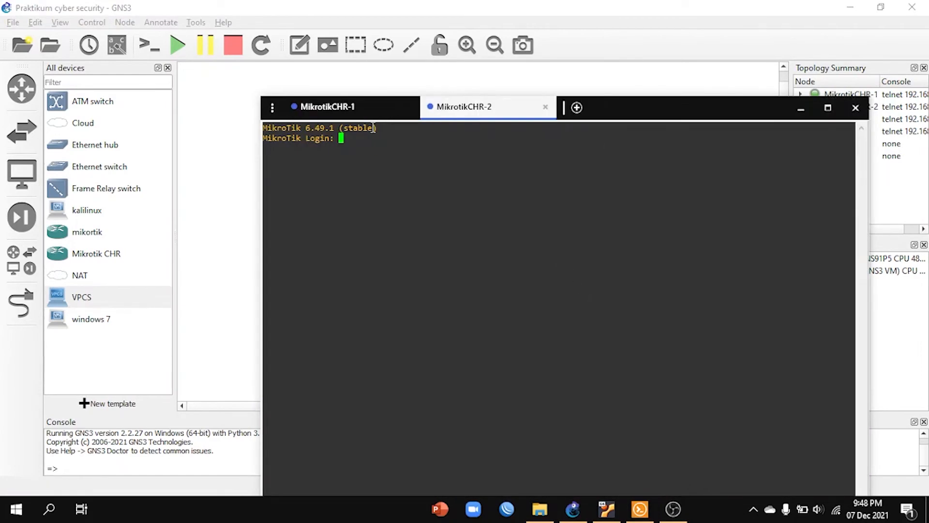
text(admin)
key(Return)
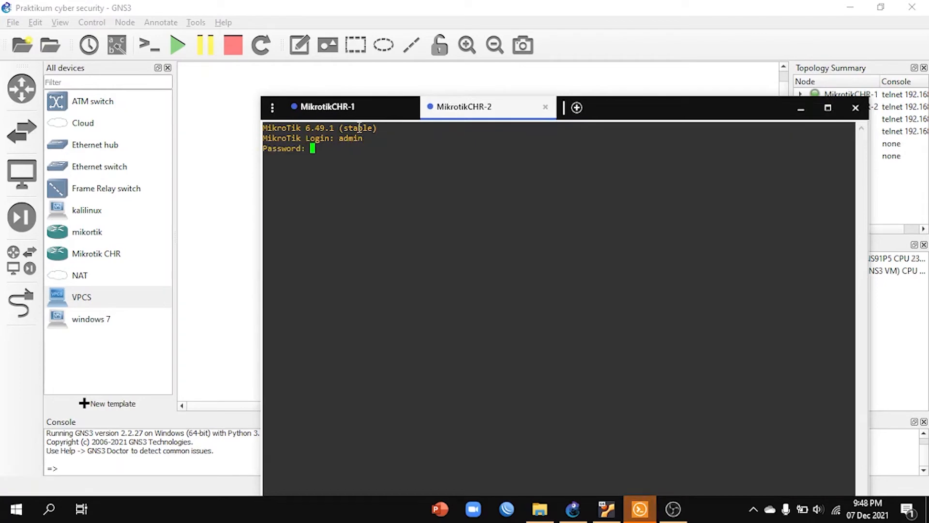
key(Return)
key(Return)
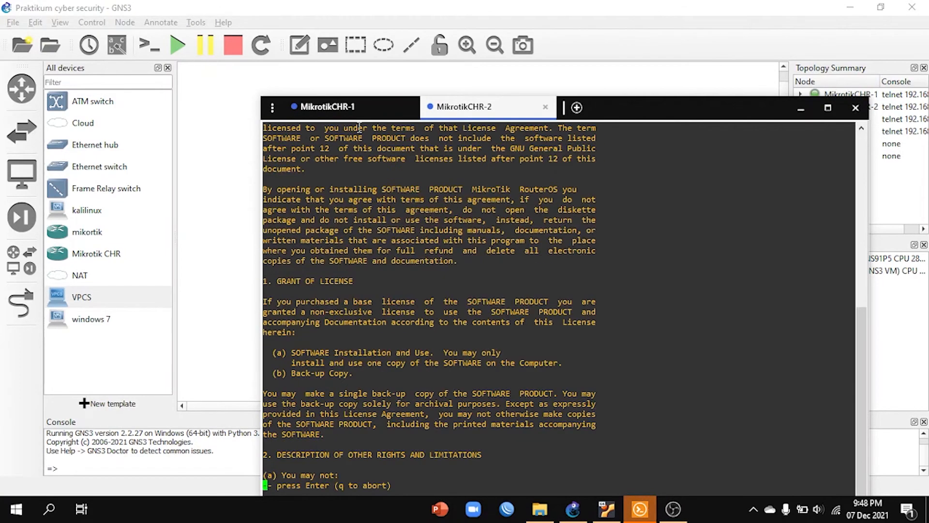
Step: Enter and repeat a new password for the admin account on MikrotikCHR-2
text(admin)
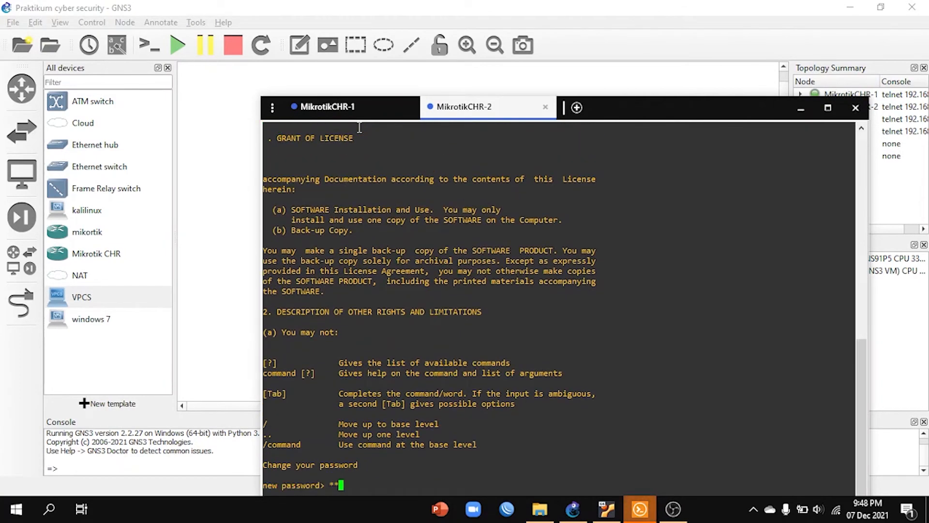
key(Return)
text(admin)
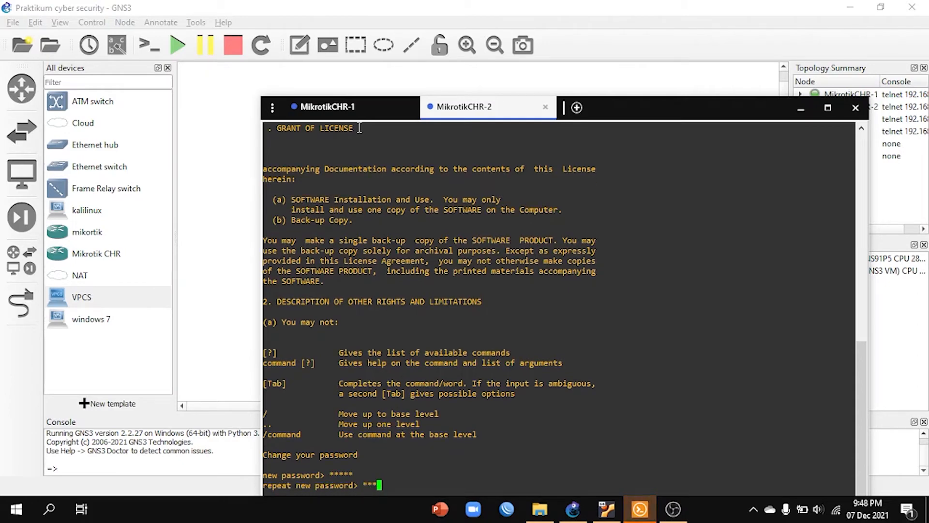
key(Return)
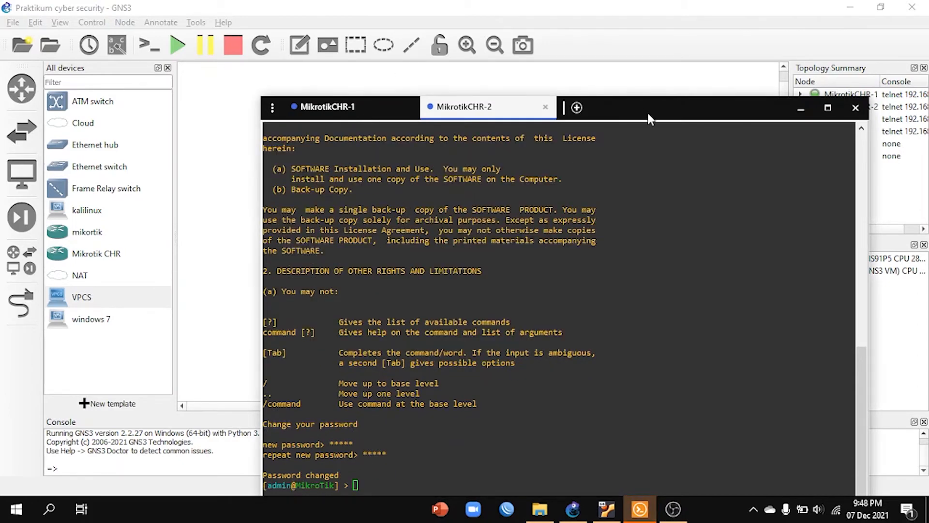
Step: Assign the IP address 192.168.3.2/24 to interface ether1 on MikrotikCHR-2 with ip address add, checking the topology behind the console
drag(647, 110, 648, 44)
text(ip address a)
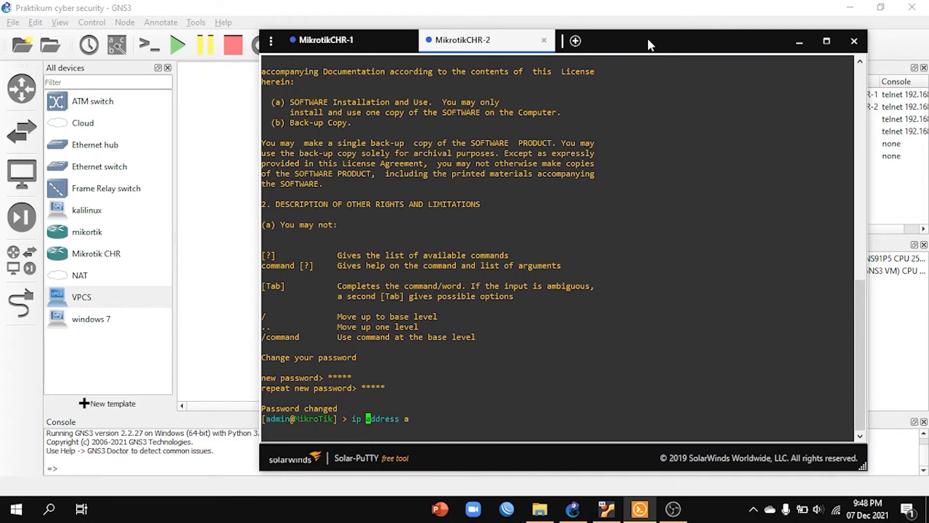
text(dd address=1)
key(BackSpace)
text(address=192.16)
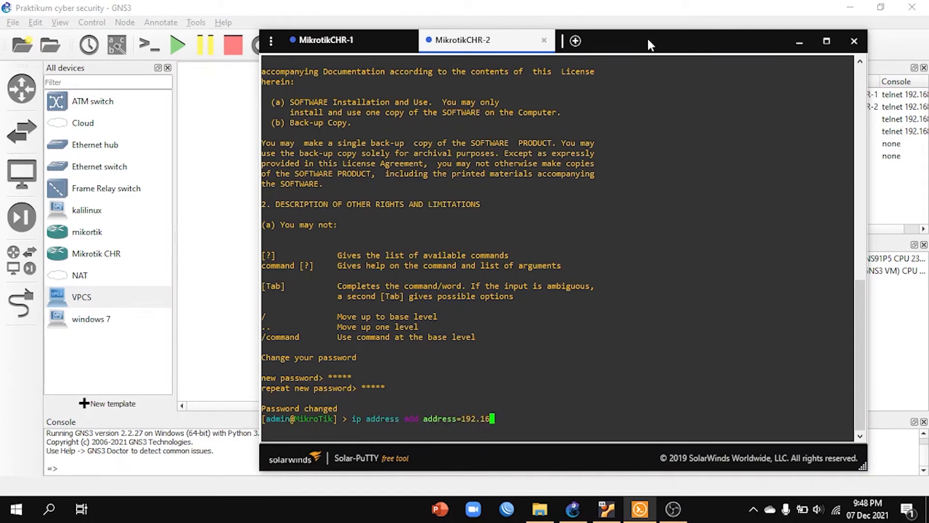
text(8.3.2/24)
drag(641, 36, 700, 306)
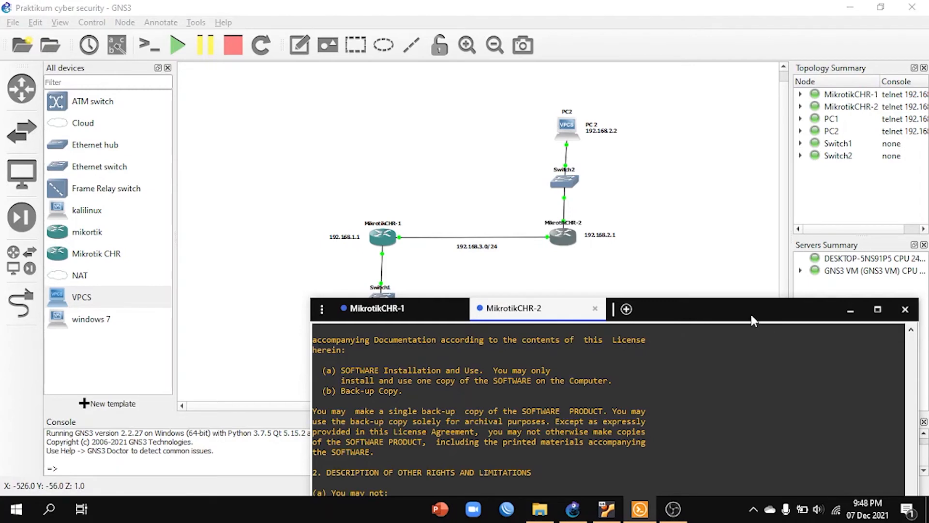
drag(750, 312, 667, 64)
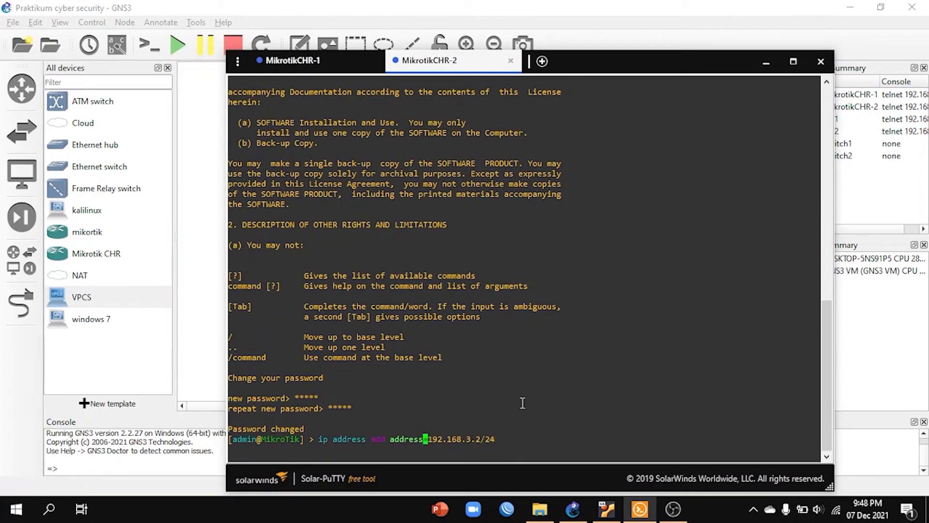
key(End)
text(in)
key(Tab)
text(ether1)
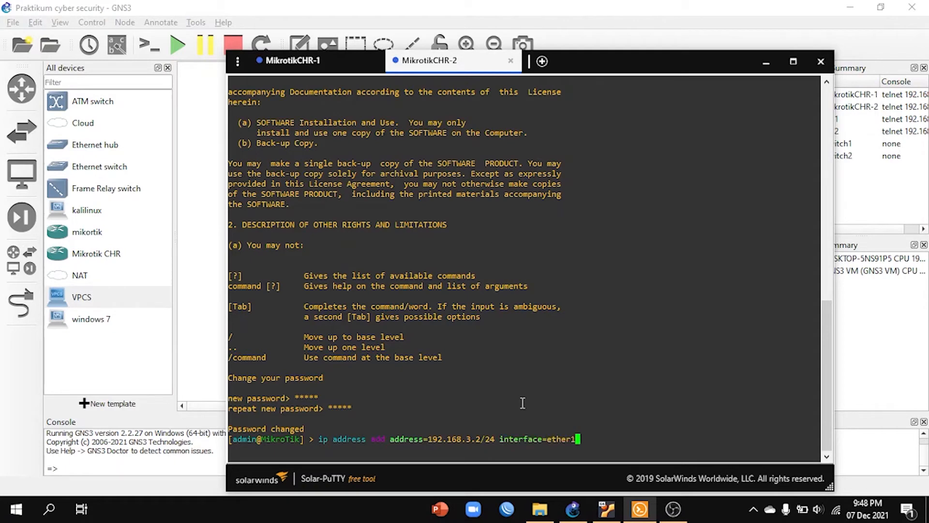
key(Return)
Step: Assign the IP address 192.168.2.1/24 to interface ether2 on MikrotikCHR-2, checking its link to Switch2 in the topology
text(ip)
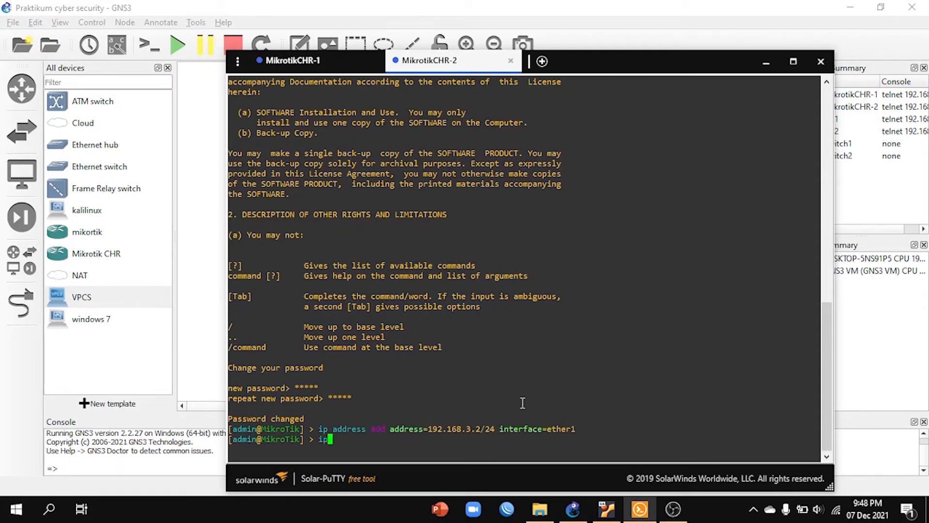
drag(608, 70, 589, 357)
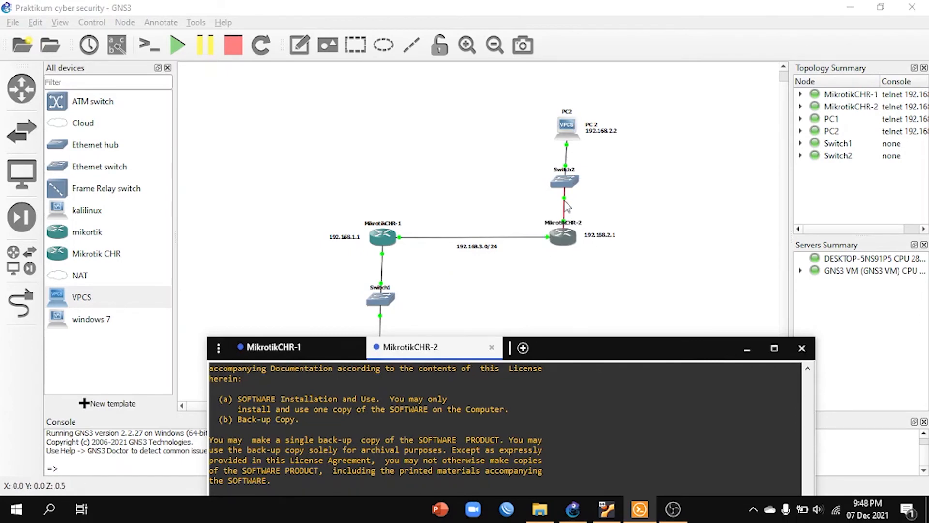
drag(629, 348, 630, 84)
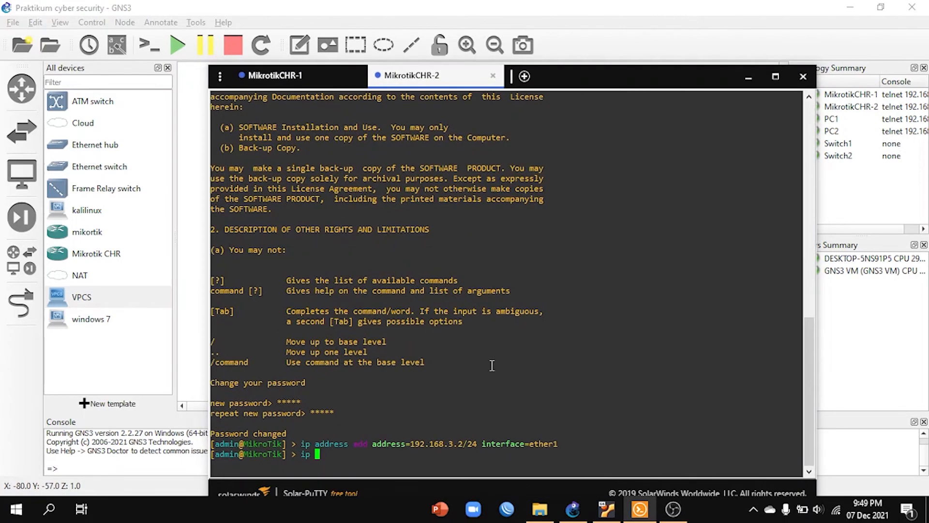
text(address add ad)
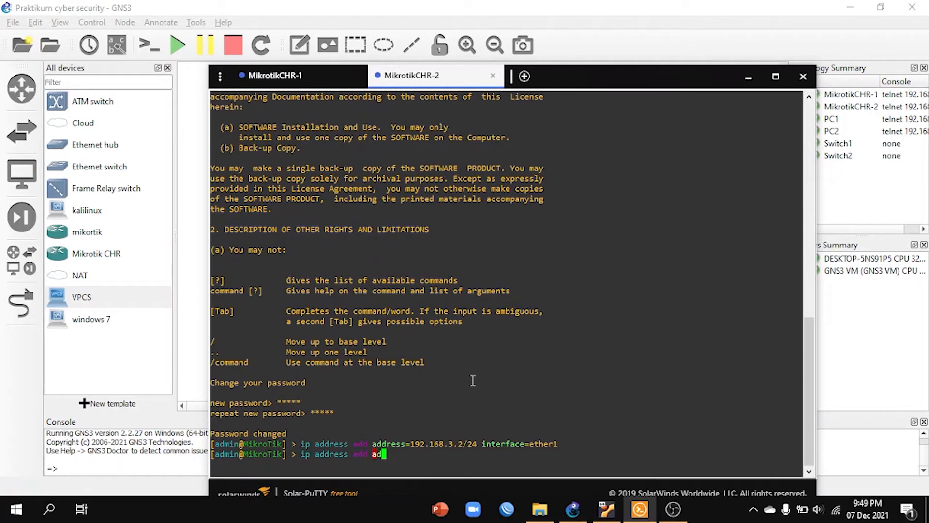
key(Tab)
text(192.168.2)
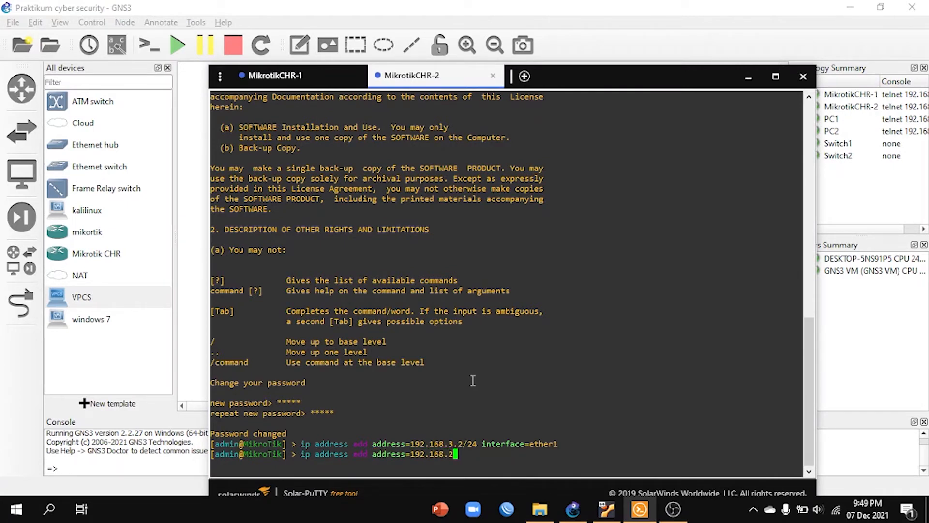
text(.1/24 interface=ether2)
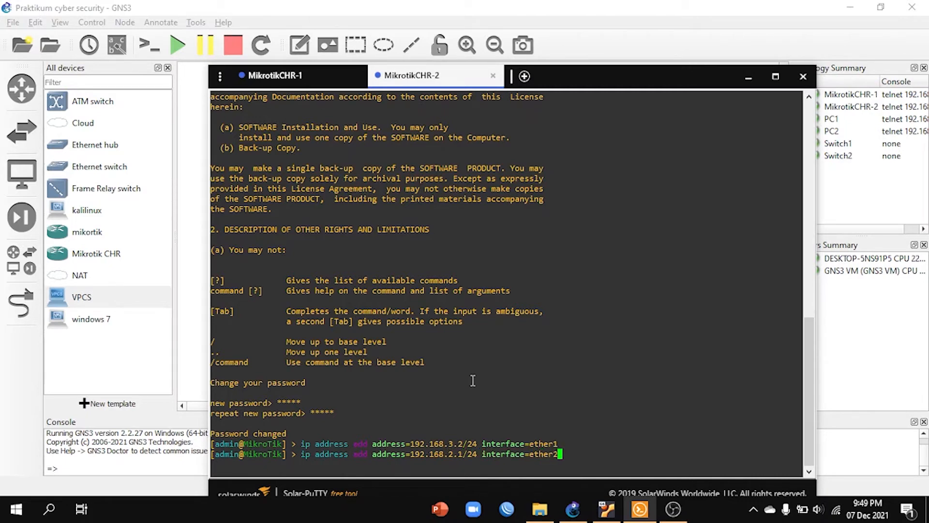
key(Return)
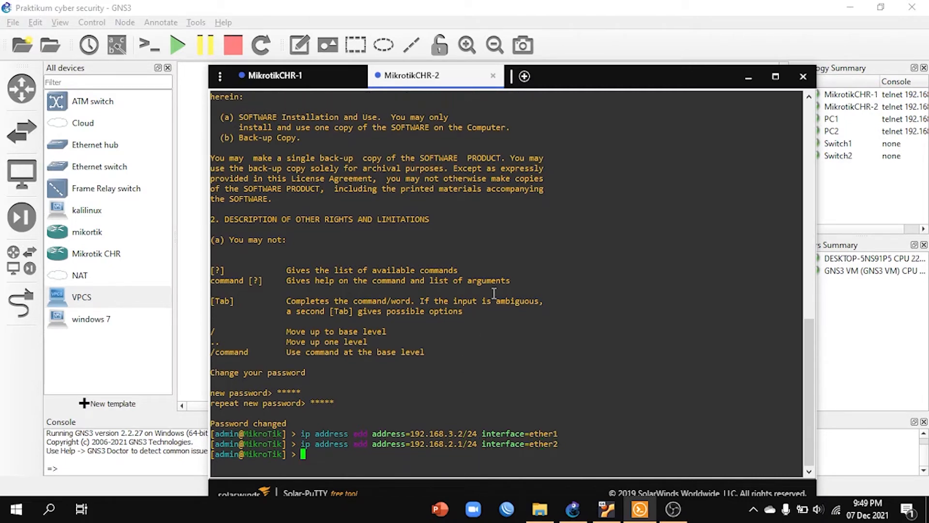
Step: Ping 192.168.3.1 from MikrotikCHR-2, stop the ping, and minimize the console window
text(ping)
drag(669, 72, 630, 305)
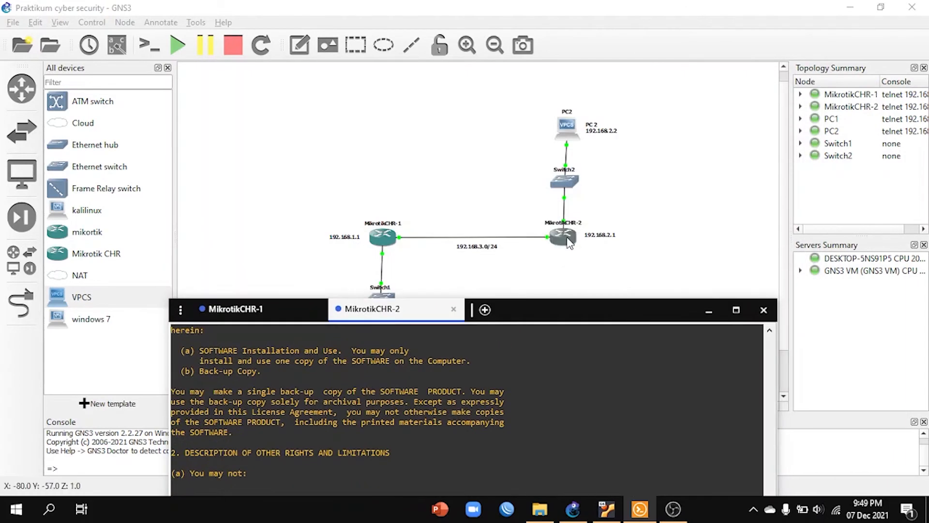
drag(567, 316, 586, 61)
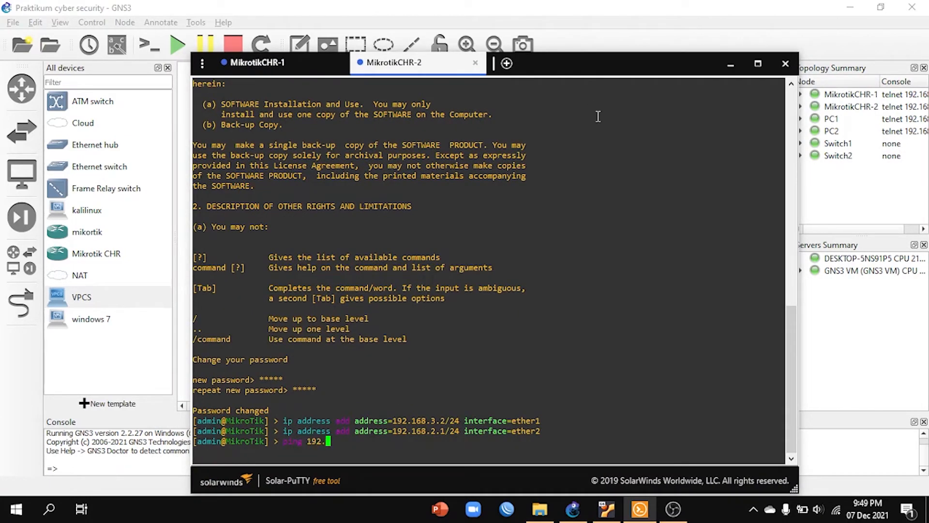
text(68.3.1)
key(Return)
key(ctrl+c)
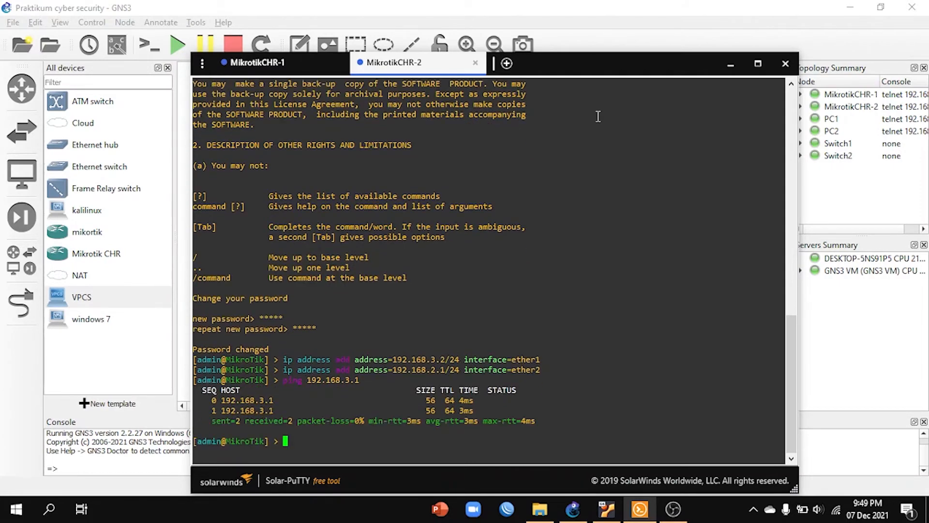
click(730, 65)
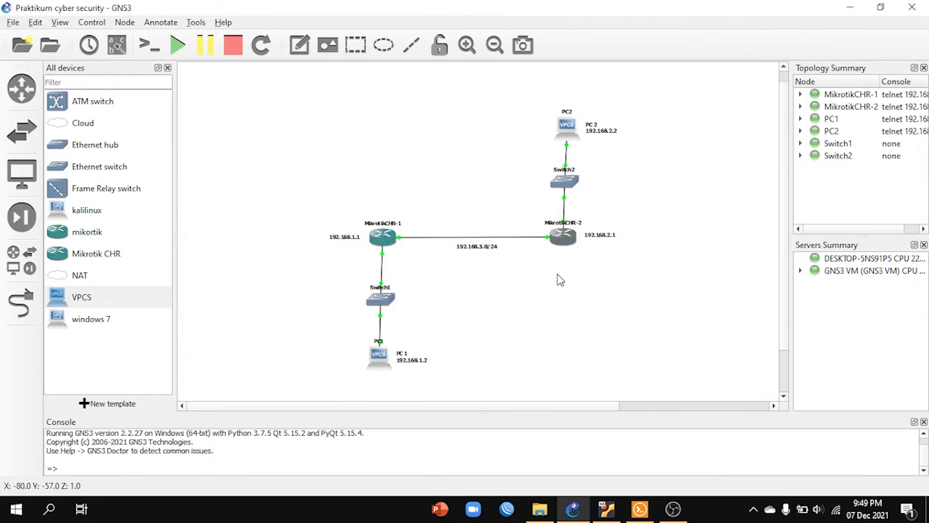
Step: Open the PC1 console, set its IP to 192.168.1.2 with mask 255.255.255.0 and gateway 192.168.1.1, and minimize the console window
double_click(380, 357)
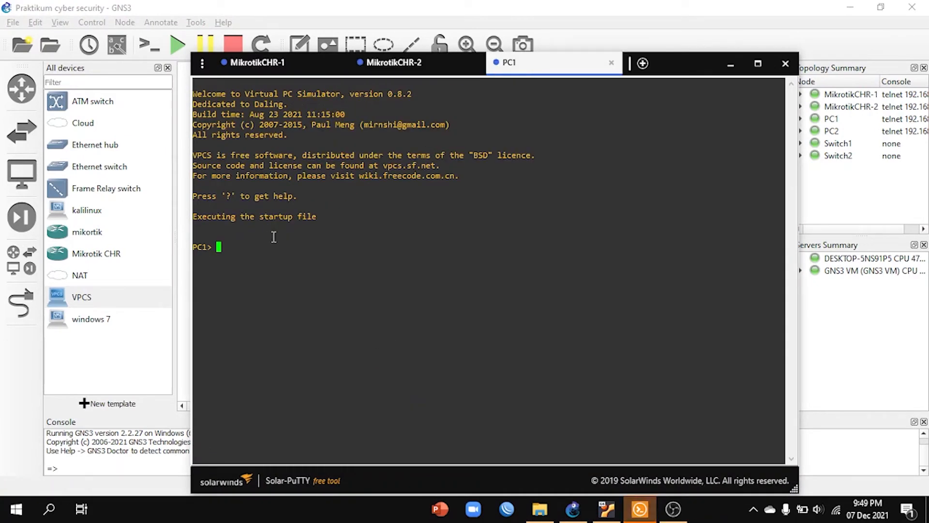
text(i)
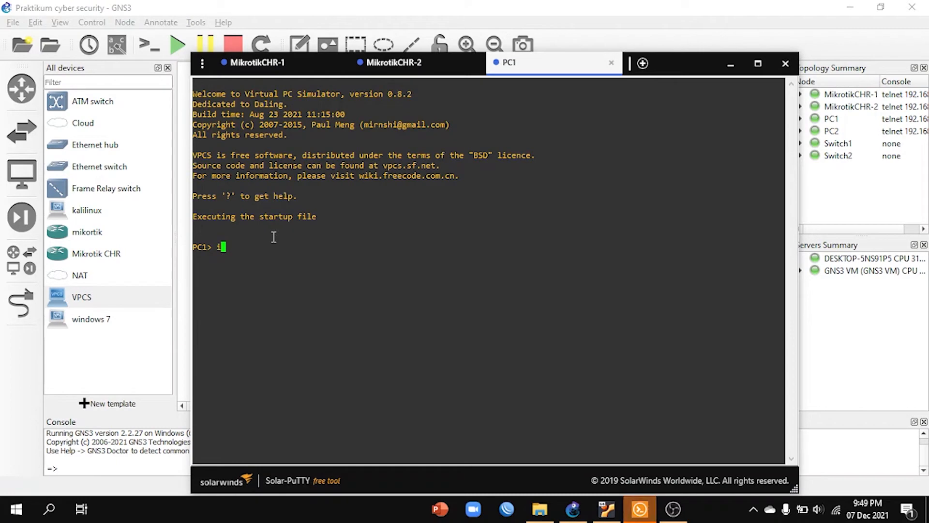
text(p 192.)
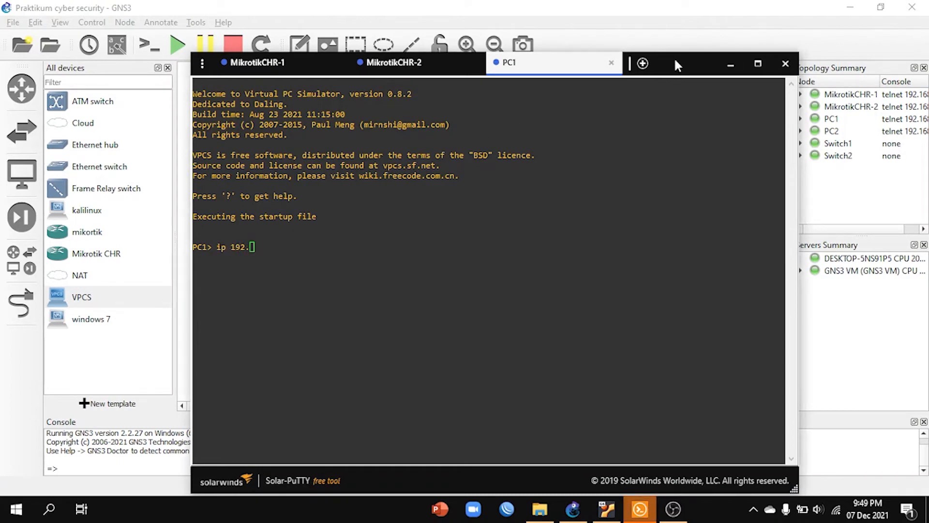
drag(675, 57, 731, 49)
text(1)
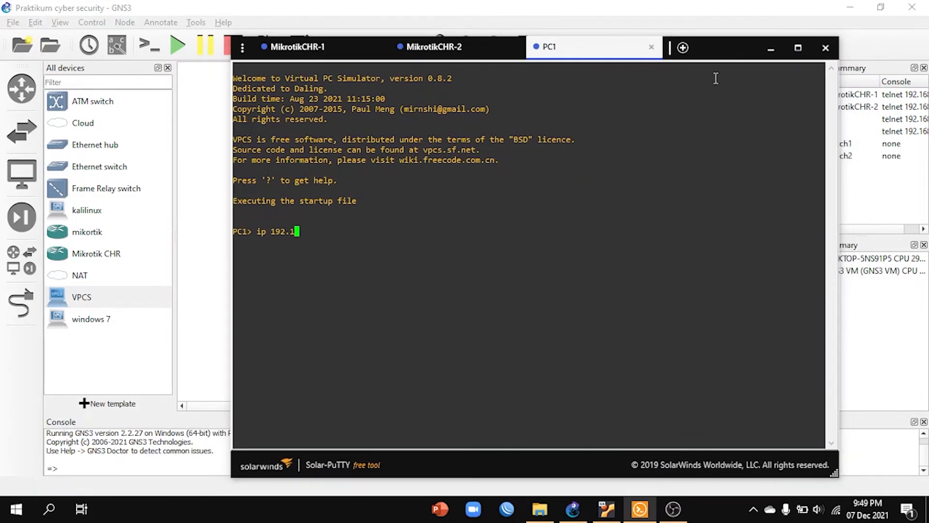
text(68.1.2 255.255.255.0 19)
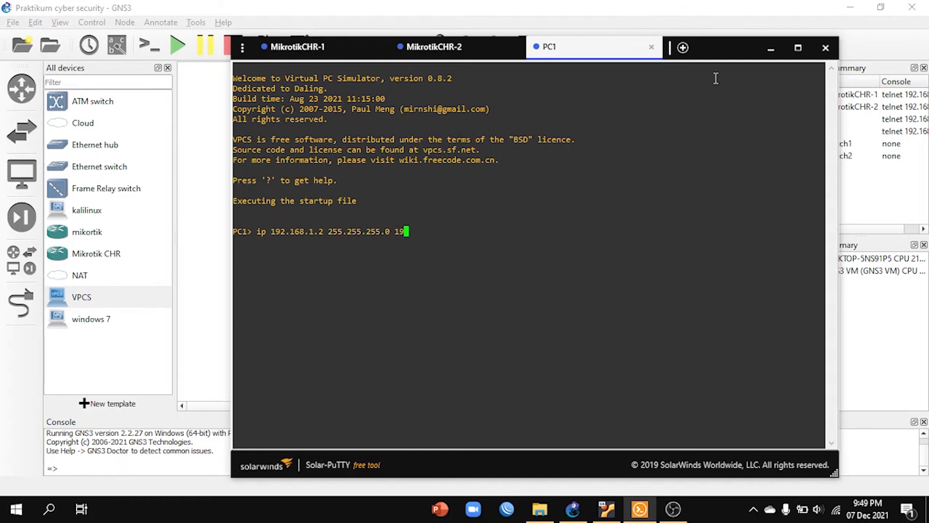
text(2.168.1.1)
key(Return)
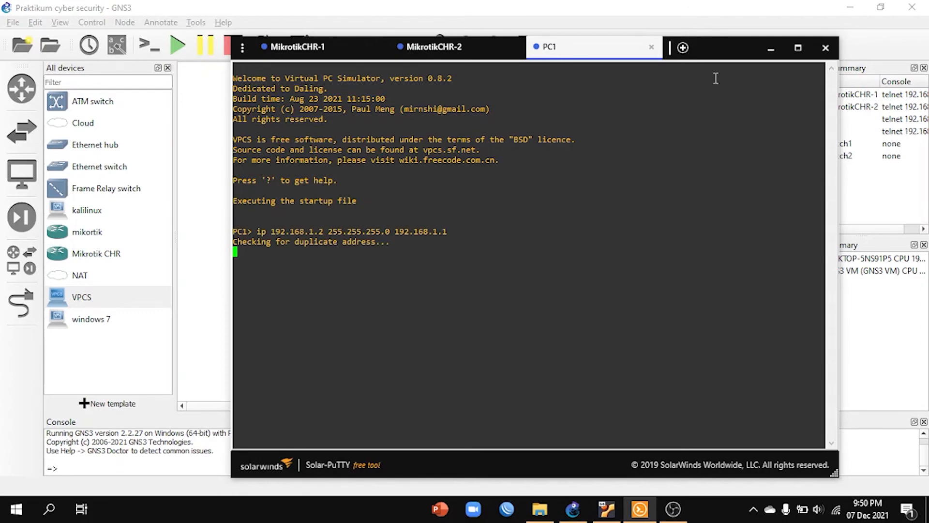
click(771, 47)
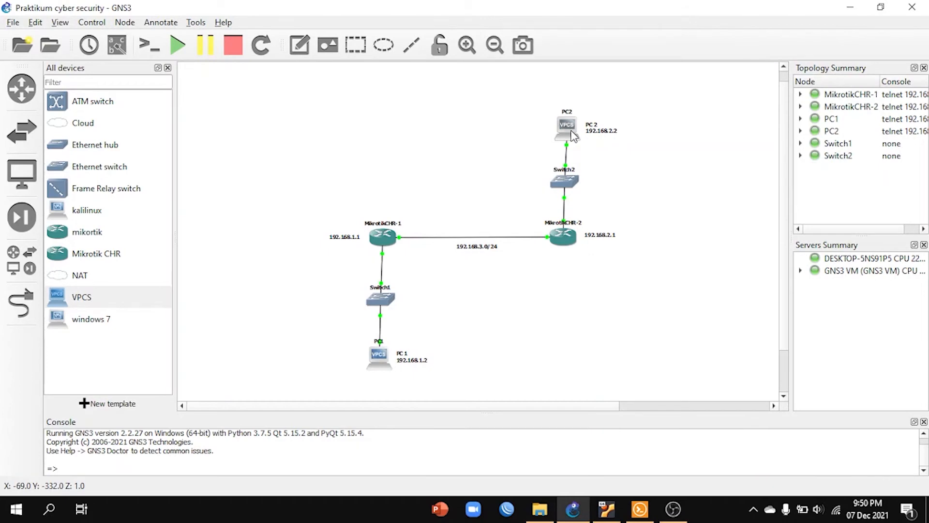
Step: Open the PC2 console and set its IP to 192.168.2.2 with mask 255.255.255.0 and gateway 192.168.2.1
double_click(573, 131)
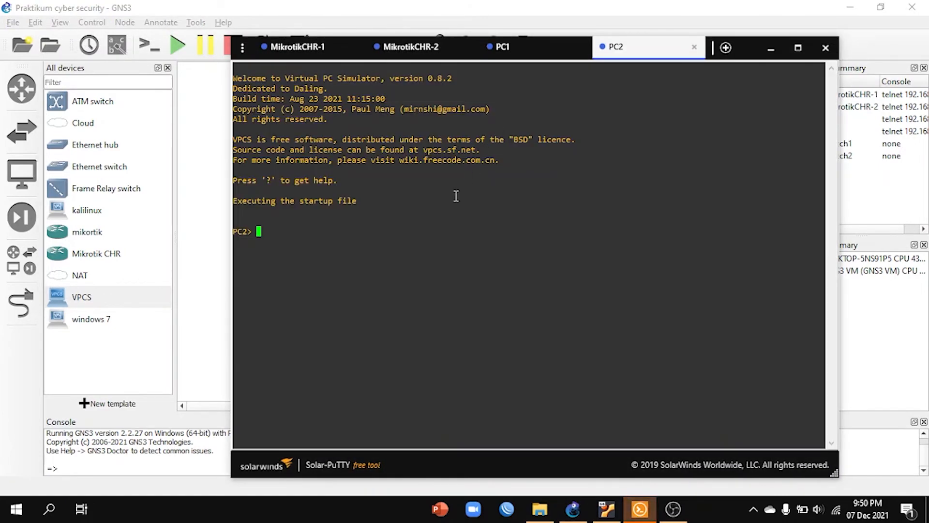
text(ip 192.168)
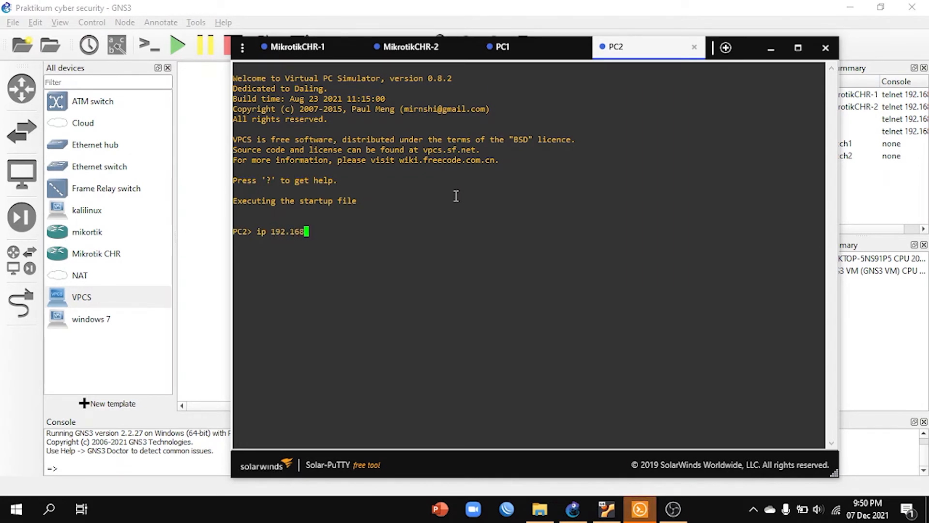
text(.2.2 25)
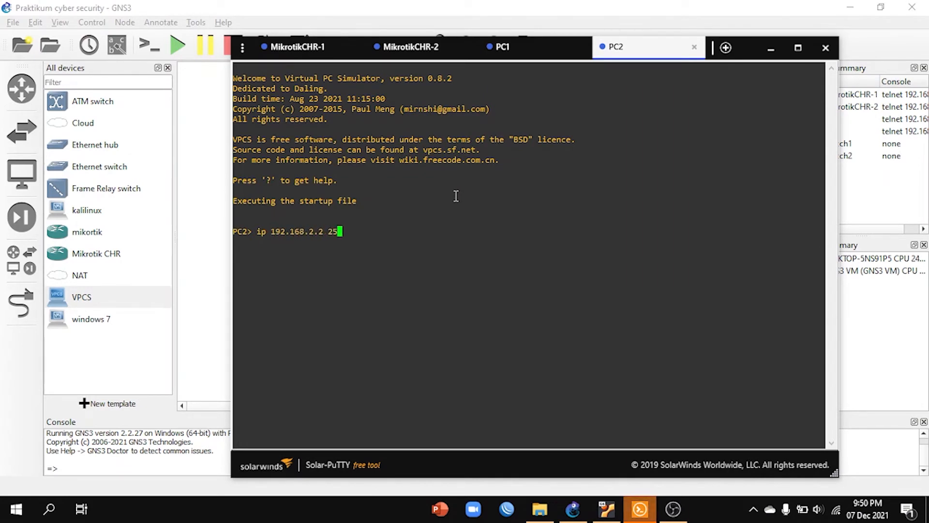
text(5.255.255.0 192.16)
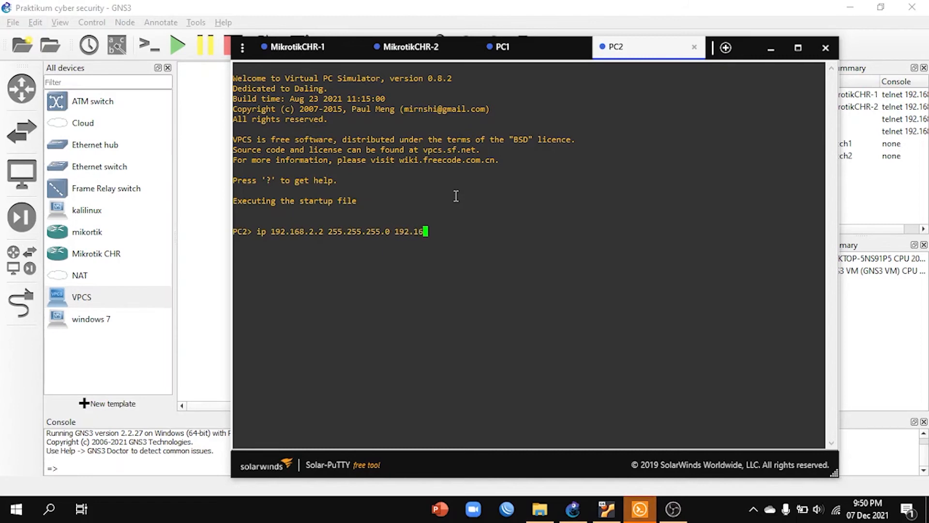
text(8.2.1)
key(Return)
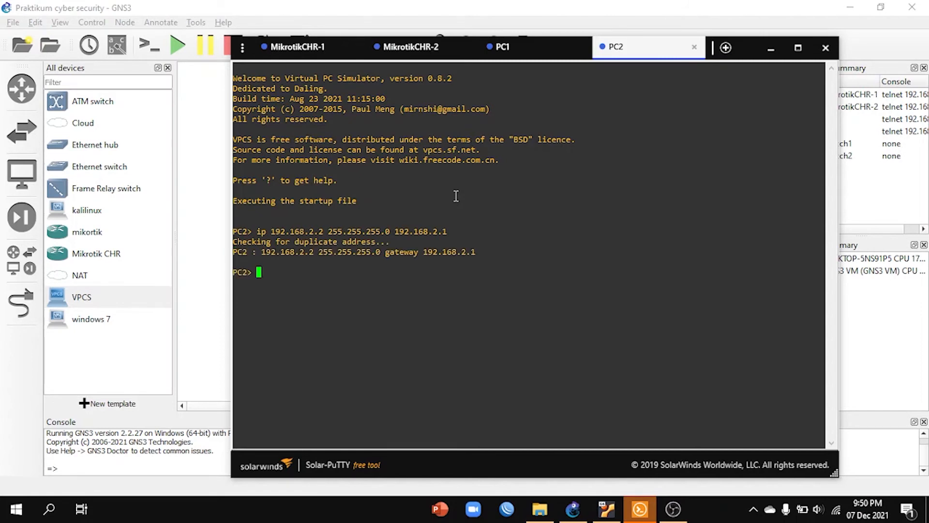
Step: Test connectivity from PC1 to its gateway by pinging 192.168.1.1, and stop the ping after a few replies
click(534, 55)
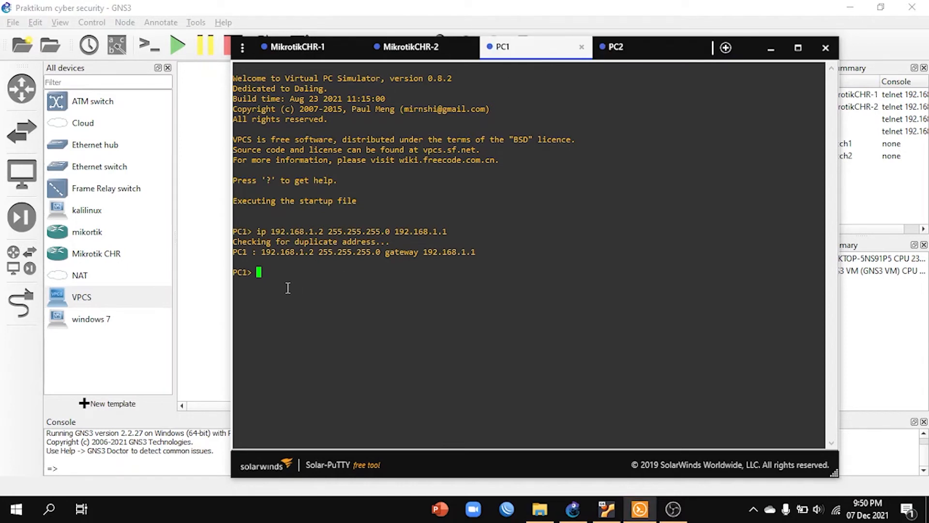
text(ping 192.168.1.1)
key(Return)
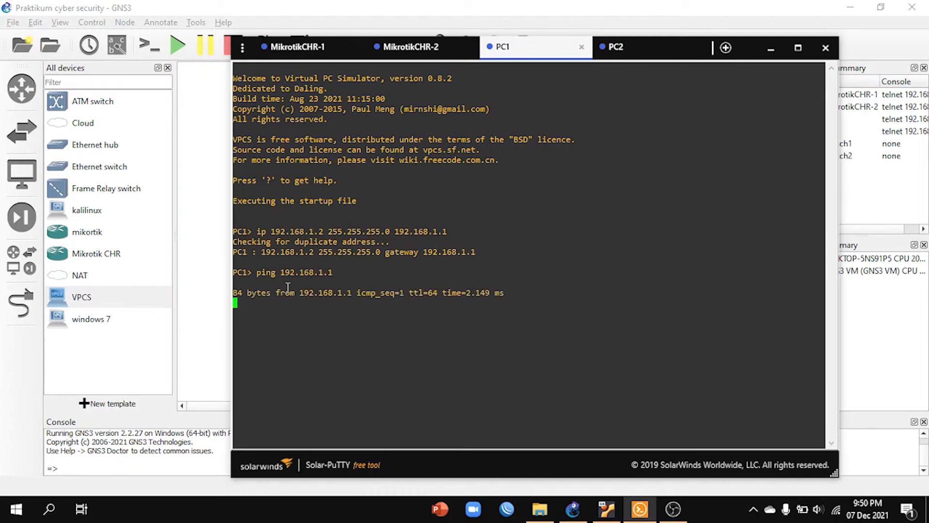
key(ctrl+c)
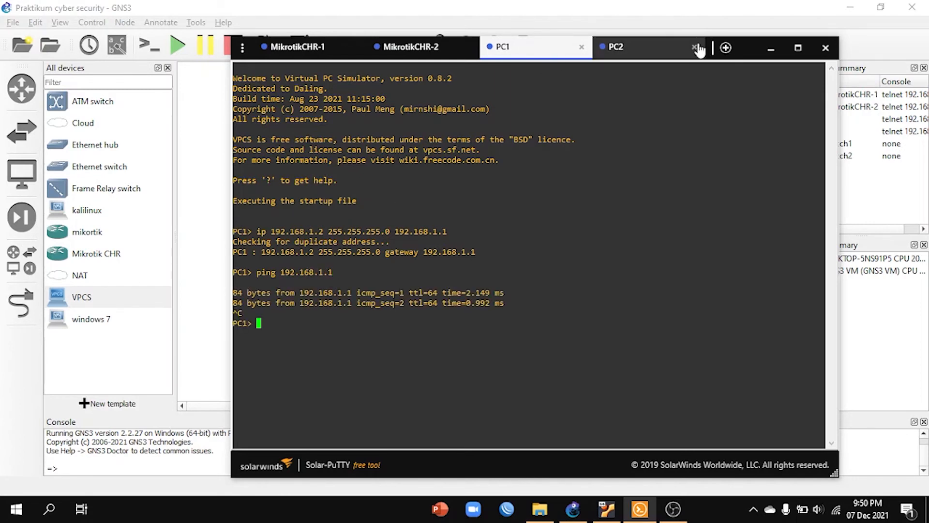
Step: Ping the gateway 192.168.2.1 from PC2, stop the ping, and minimize the console window
click(629, 47)
text(p)
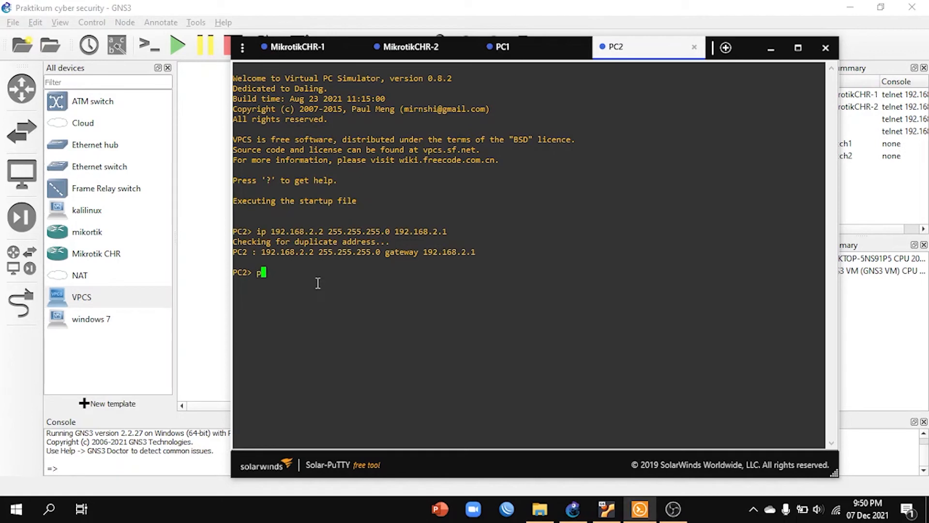
text(ing 192.168.2.2)
key(BackSpace)
text(1)
key(Return)
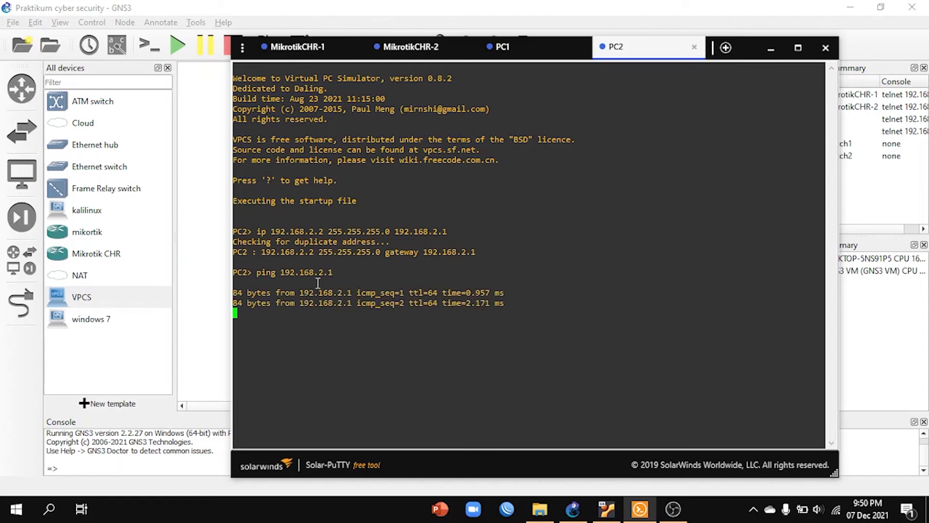
key(ctrl+c)
click(771, 49)
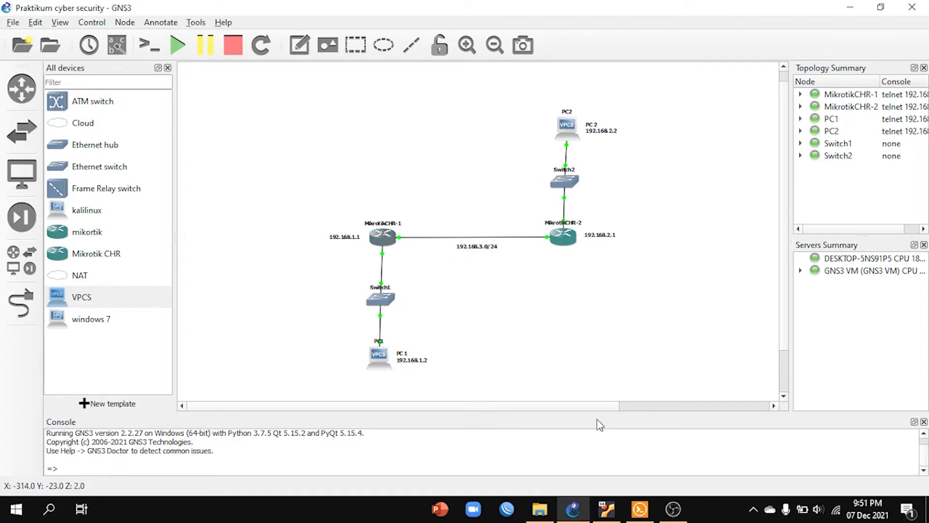
Step: Restore the console window and begin an ip route command on MikrotikCHR-1
click(649, 516)
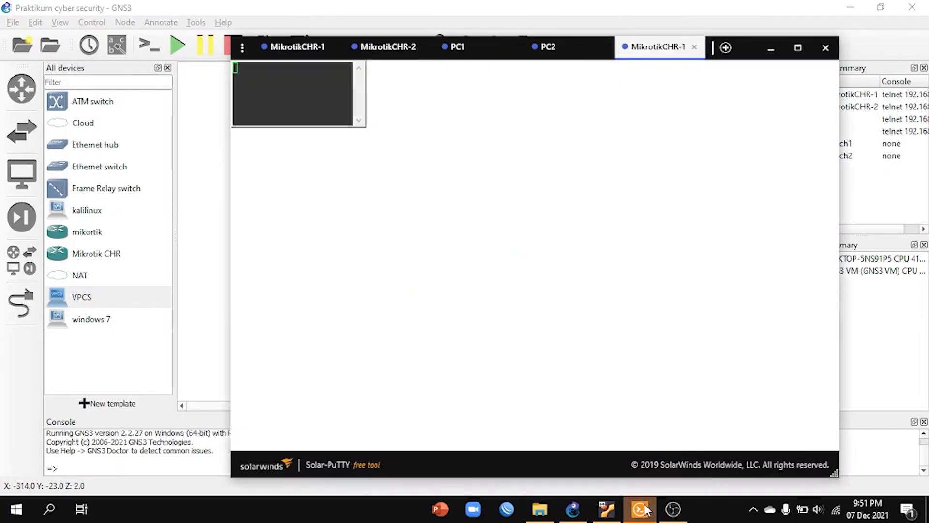
click(316, 43)
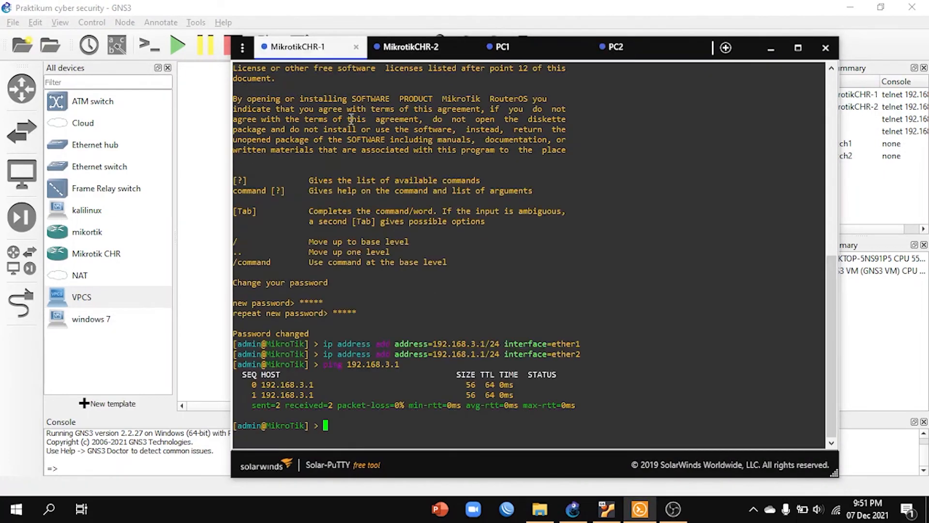
text(ip route)
Step: Ping PC2 at 192.168.2.2 from PC1 and highlight the ICMP message in the first reply line
click(527, 48)
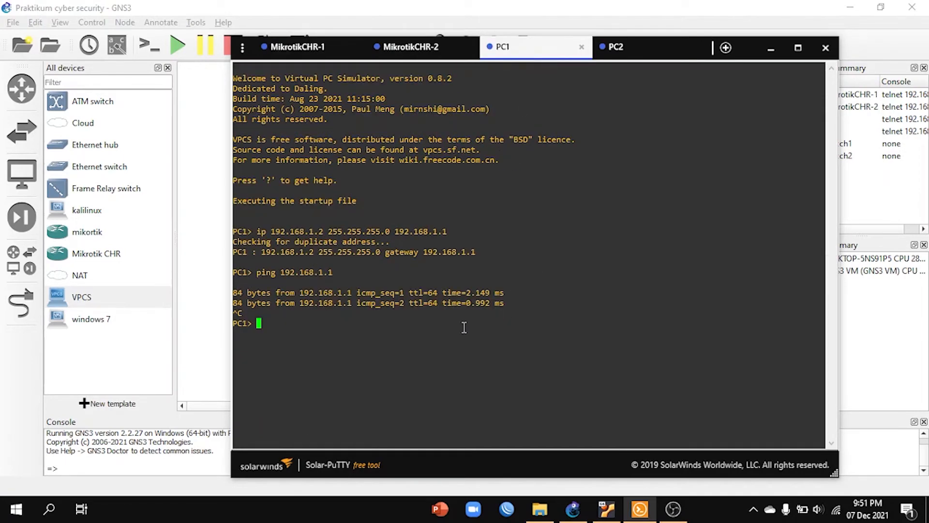
text(ping 192.168.2.2)
key(Return)
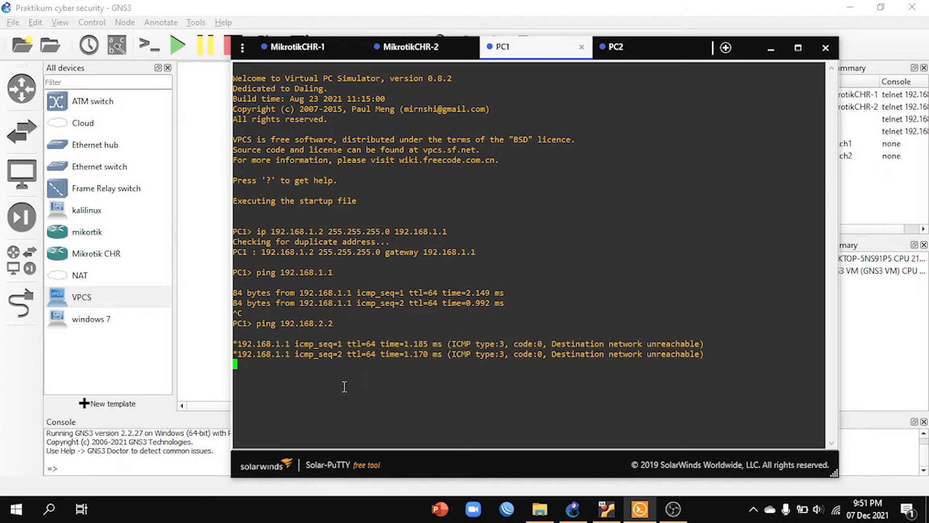
drag(448, 344, 706, 344)
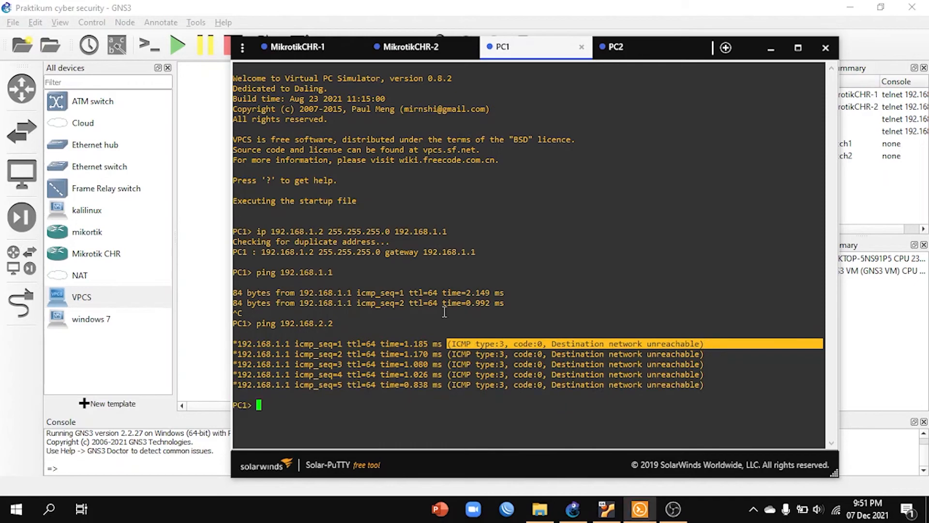
click(383, 412)
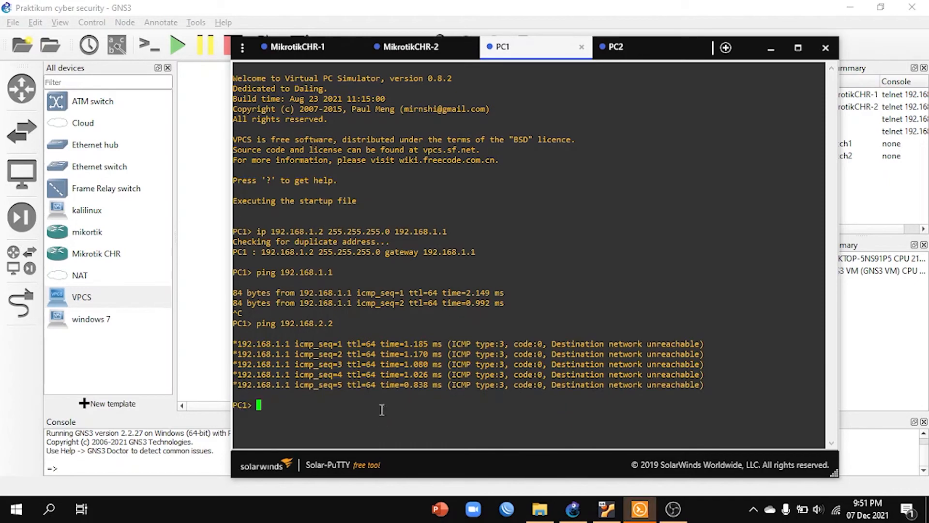
Step: Add a static route on MikrotikCHR-1 with destination 192.168.2.0/24 and gateway 192.168.3.2, and minimize the console window
click(308, 43)
text(ip route )
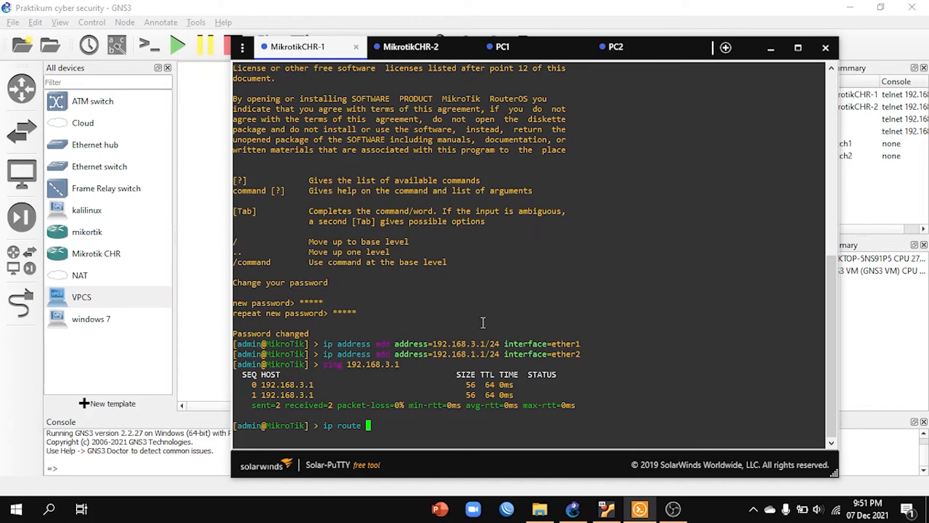
text(add ds)
key(Tab)
text(192.168)
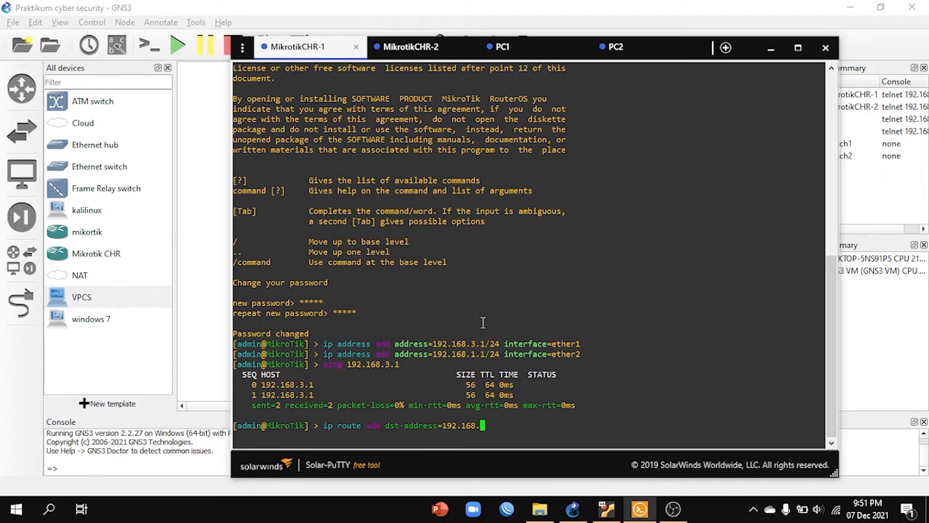
text(.3)
key(BackSpace)
text(1.0)
key(BackSpace)
key(BackSpace)
key(BackSpace)
text(2.0/24 gateway=192.1)
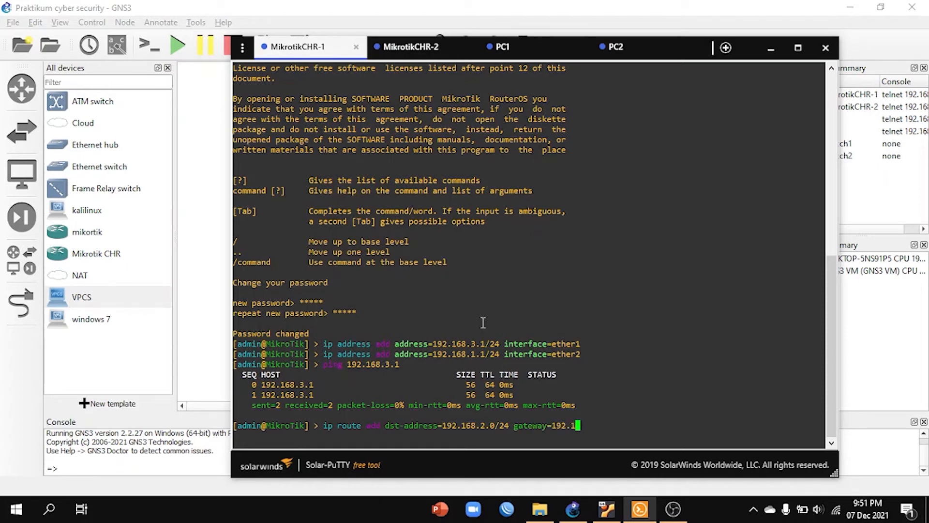
text(68.3.2)
key(Return)
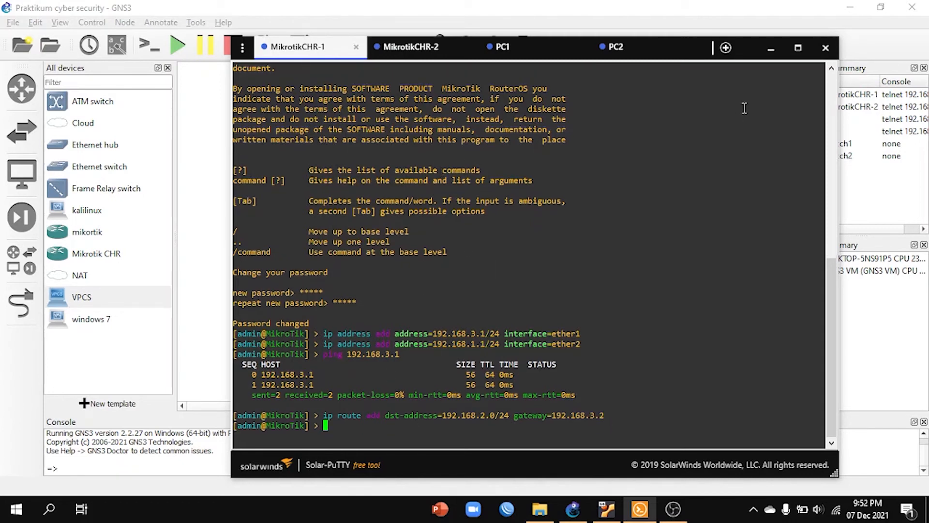
click(771, 48)
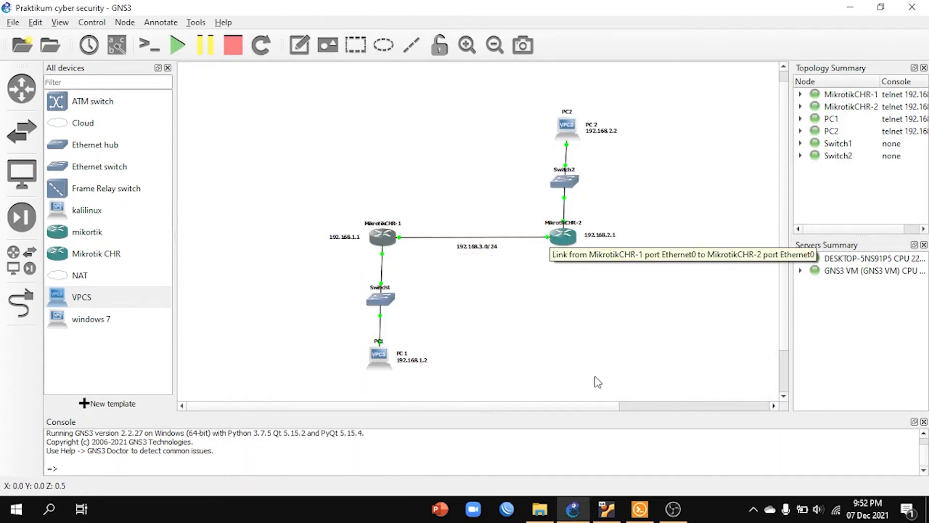
Step: Open the MikrotikCHR-2 console and add a static route with destination 192.168.1.0/24 and gateway 192.168.3.1
double_click(564, 237)
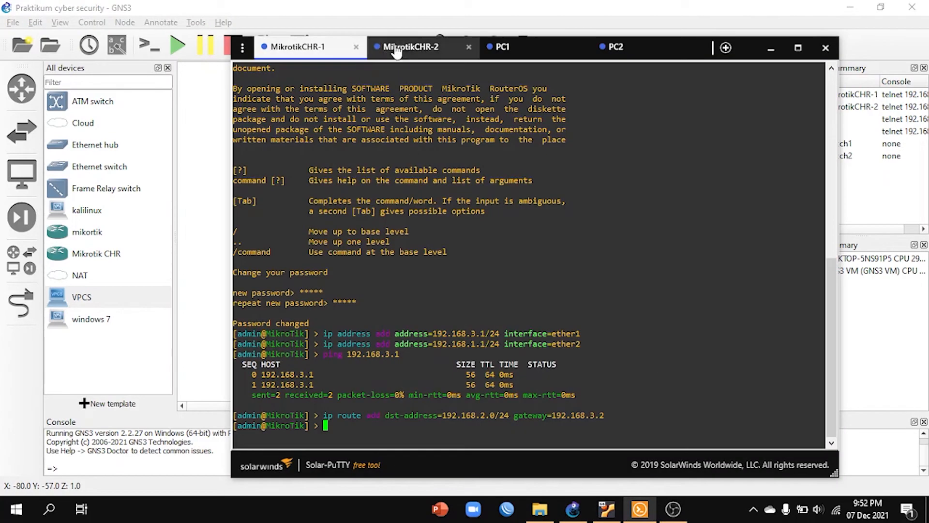
click(396, 49)
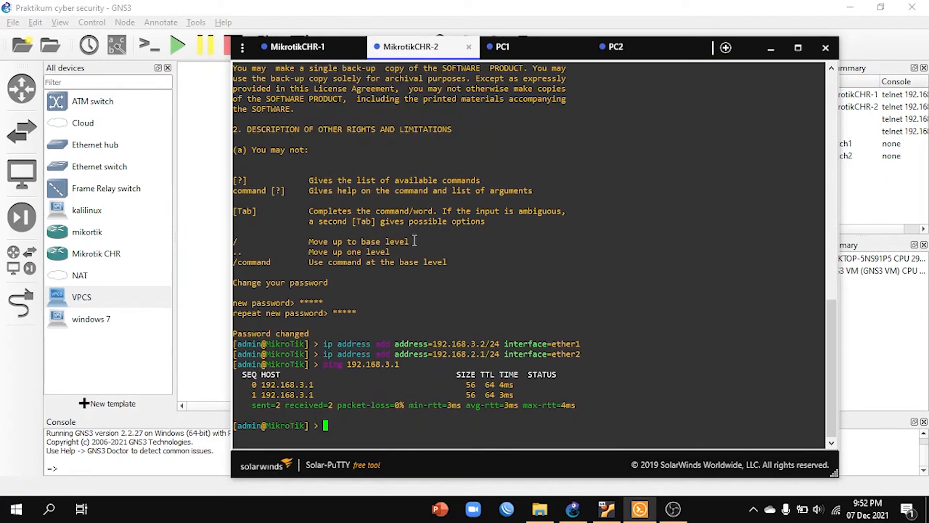
text(ip route add ds)
key(Tab)
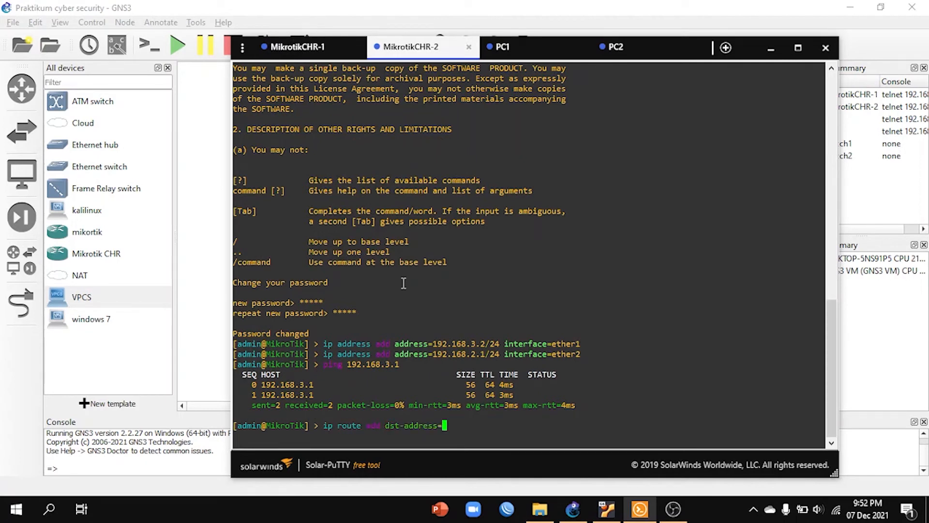
text(192.168.1.0/24 bgp-atomic-aggregate)
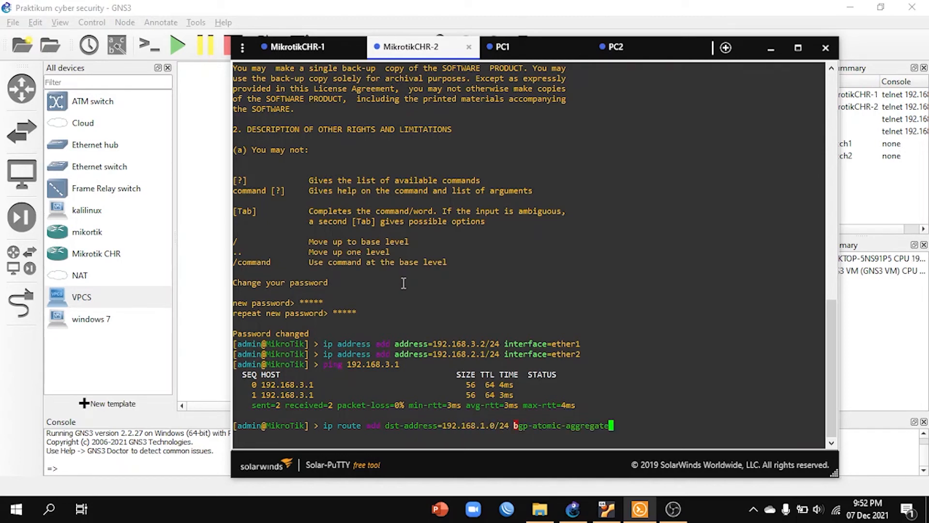
key(BackSpace)
key(BackSpace)
key(BackSpace)
key(BackSpace)
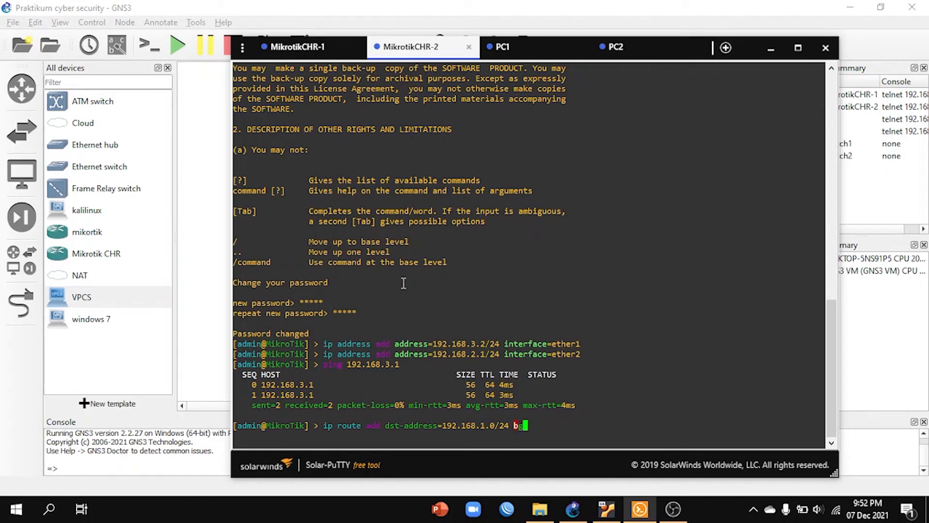
text(gateway=192.168)
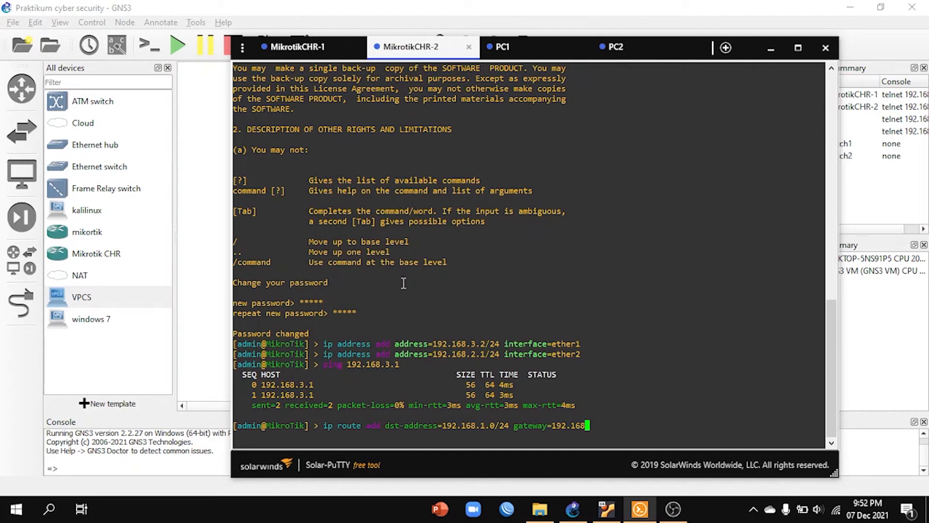
text(.3.1)
key(Return)
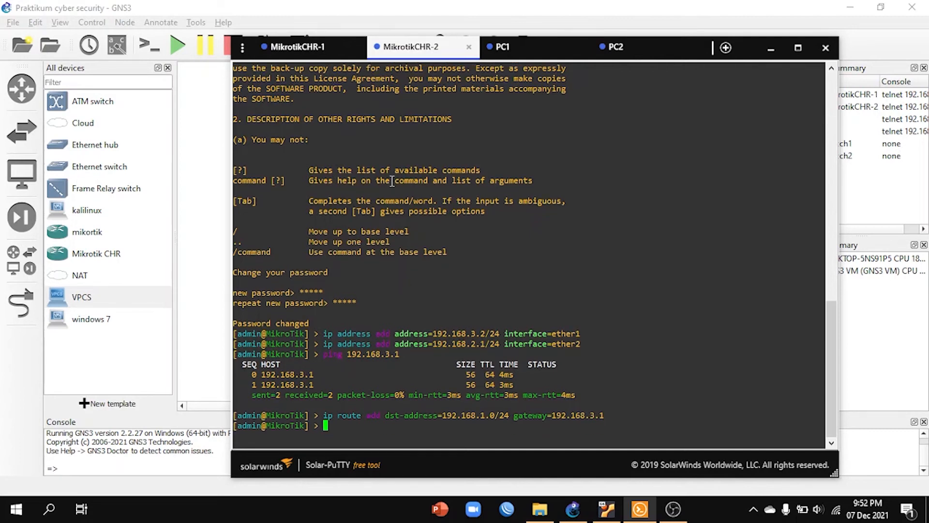
Step: Repeat the ping from PC1 to 192.168.2.2, stop it after a few replies, and minimize the console window
click(501, 48)
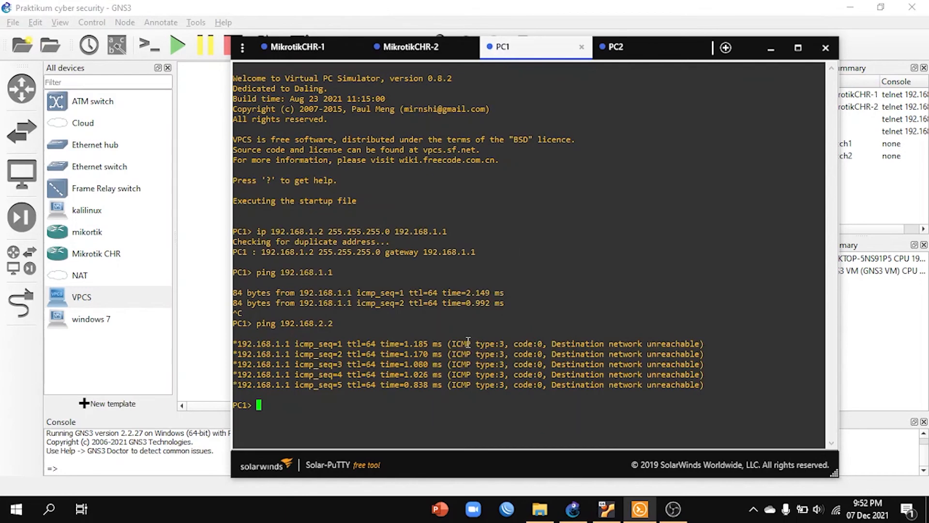
text(192,1)
text(.168)
text(.2.2)
key(Return)
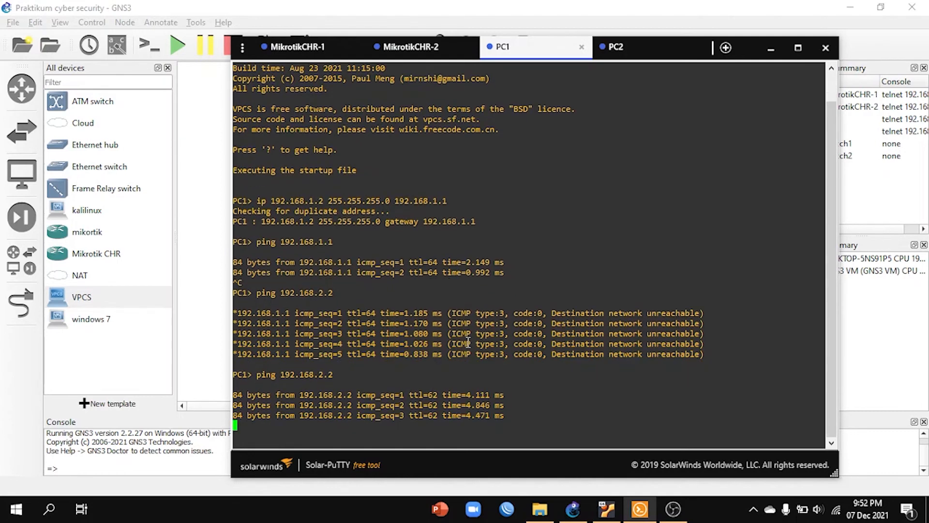
key(ctrl+c)
click(771, 47)
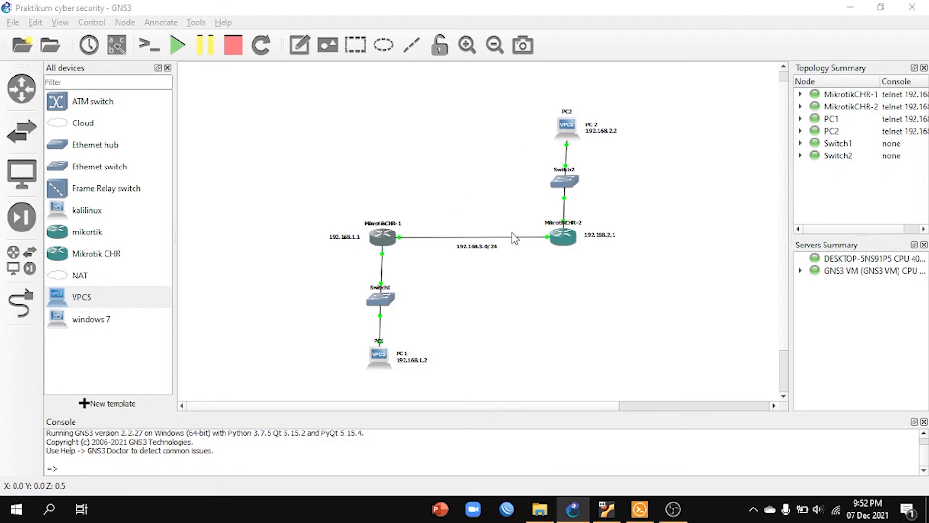
Step: Review the consoles of MikrotikCHR-1, MikrotikCHR-2, PC1 and PC2 one after another, and minimize the window
click(640, 509)
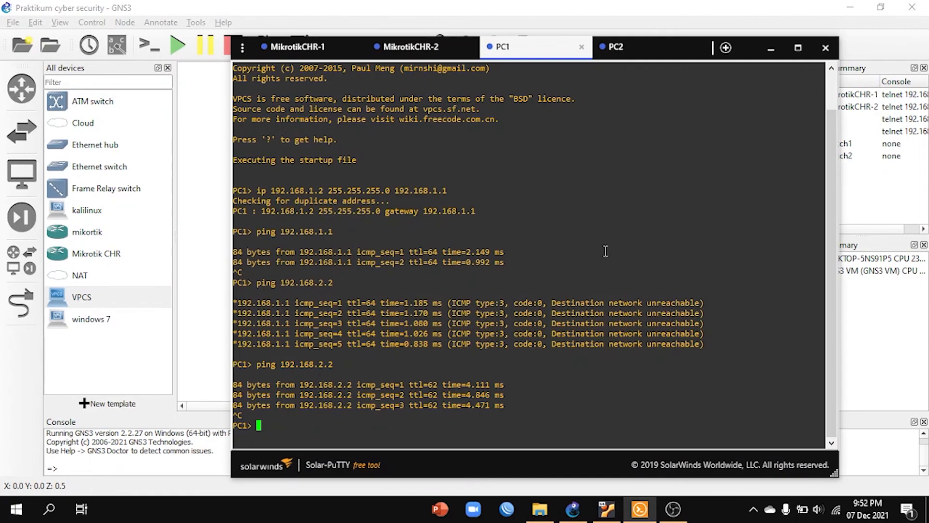
click(313, 48)
click(426, 50)
click(547, 49)
click(625, 48)
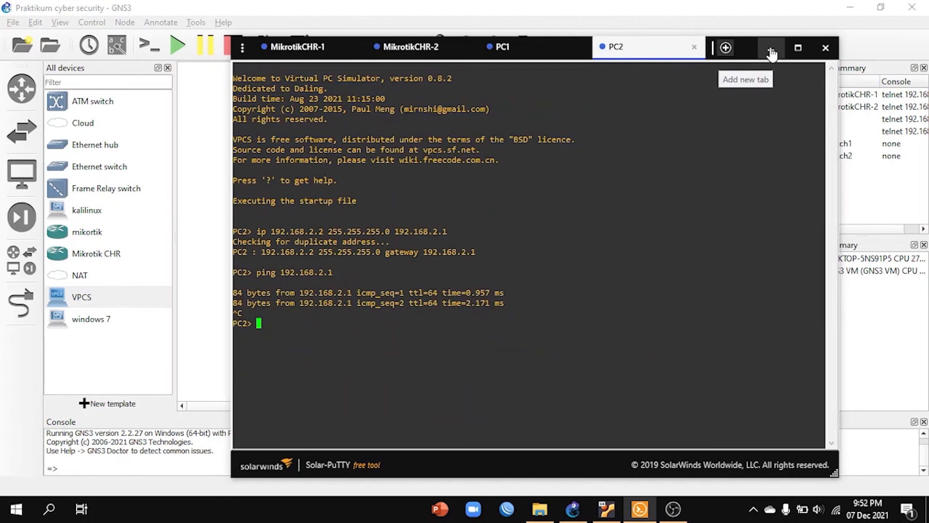
click(772, 47)
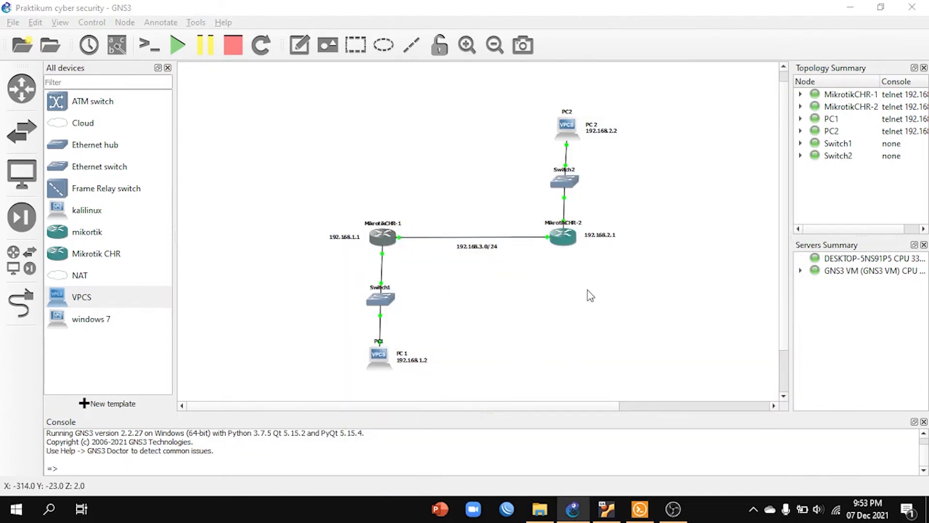
Step: Switch to WinBox, refresh its list of neighbor devices, and minimize it to return to GNS3
click(517, 516)
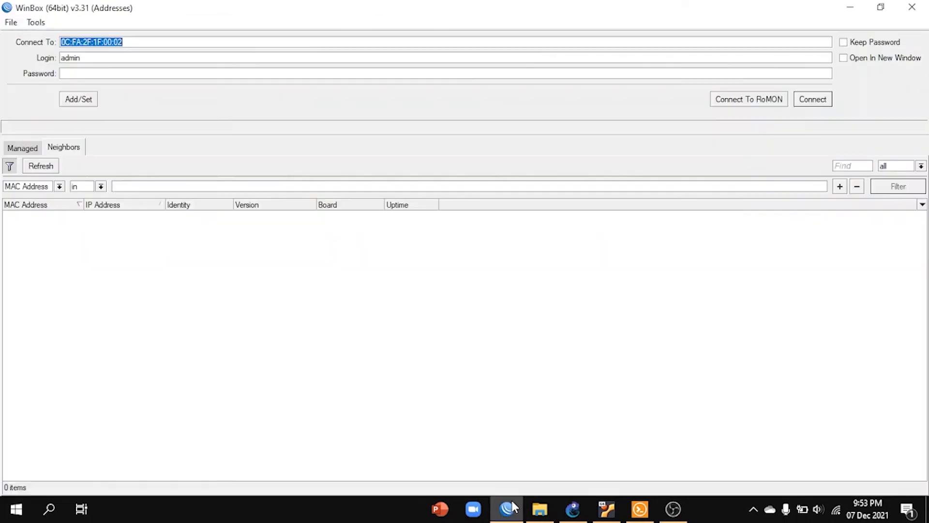
click(40, 165)
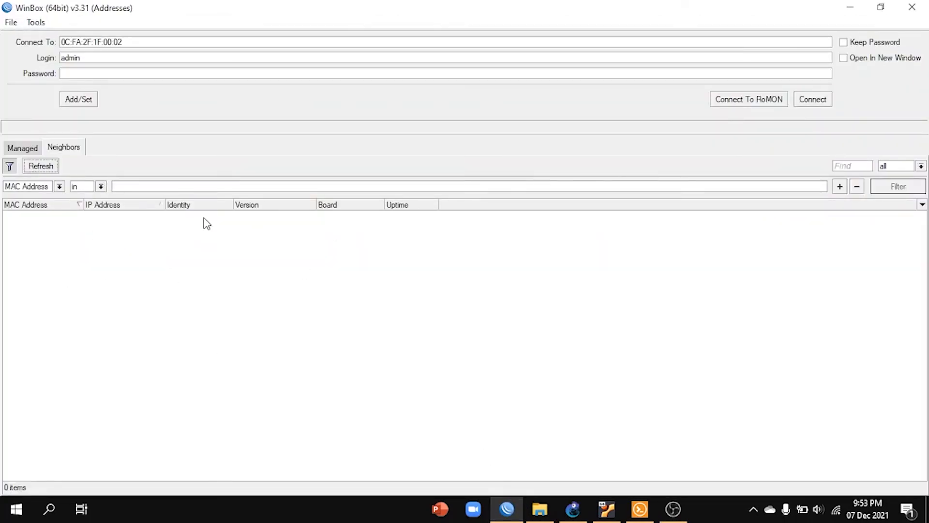
click(850, 7)
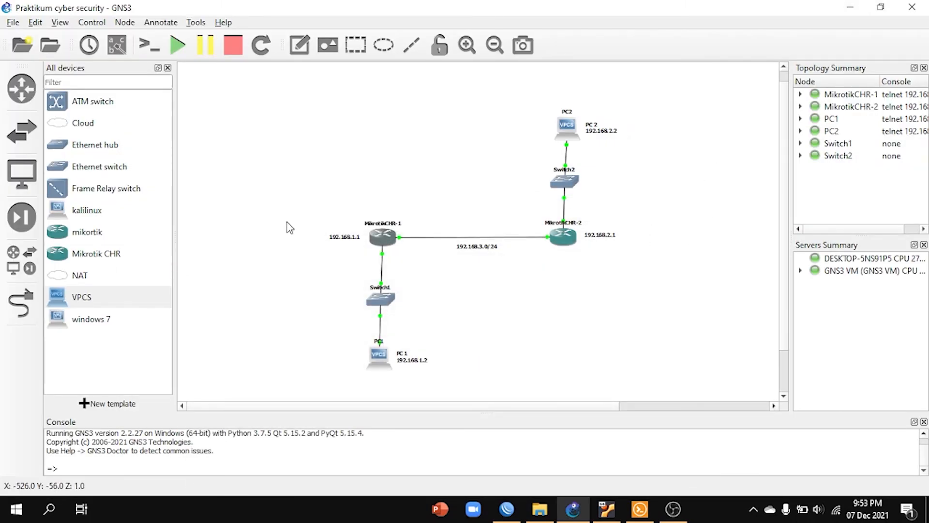
Step: Add a Cloud node to the empty area above and left of MikrotikCHR-1, hosted on the GNS3 VM server
drag(80, 125, 365, 171)
click(464, 253)
click(460, 270)
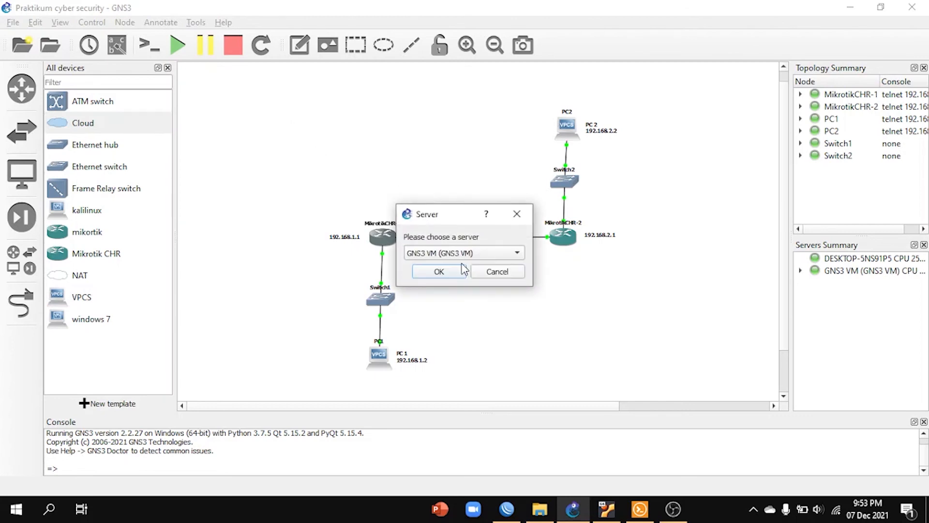
click(439, 272)
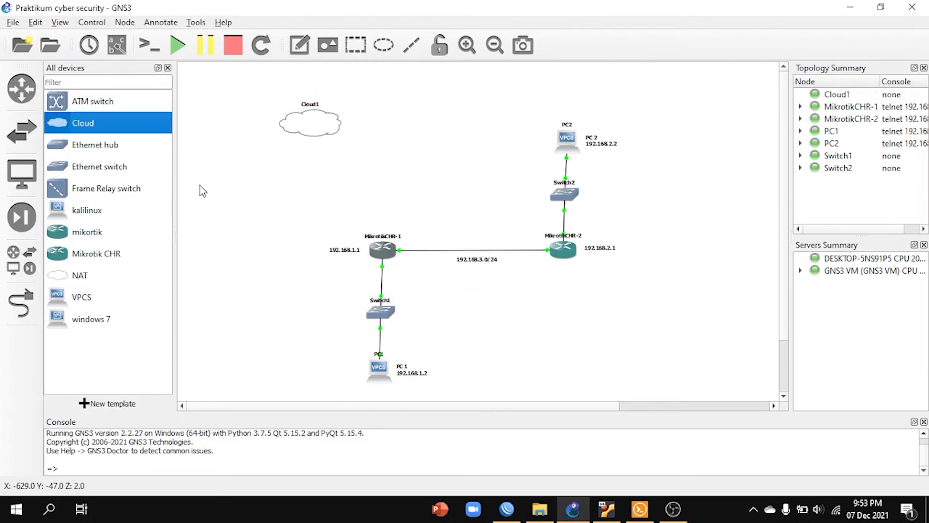
Step: Add an Ethernet switch to the empty area between Cloud1 and MikrotikCHR-1, hosted on the GNS3 VM server
drag(70, 171, 396, 159)
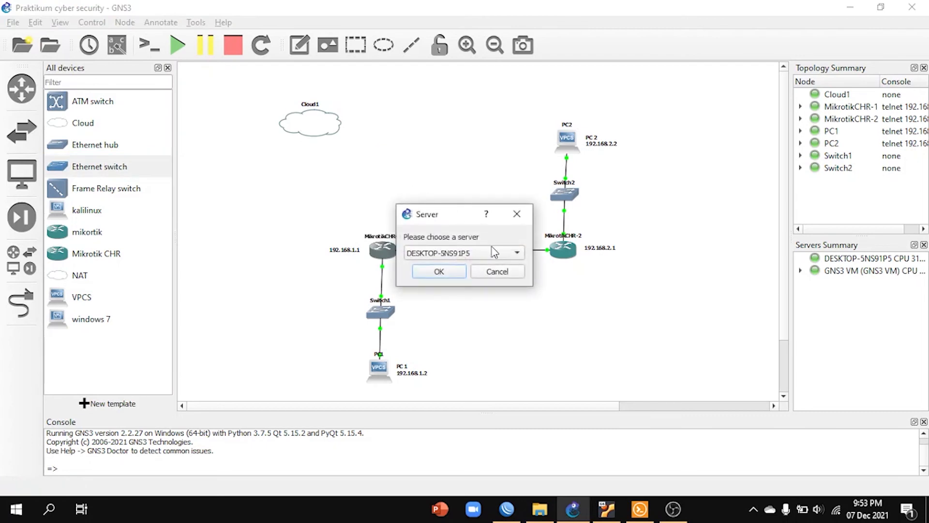
click(460, 254)
click(460, 267)
click(441, 271)
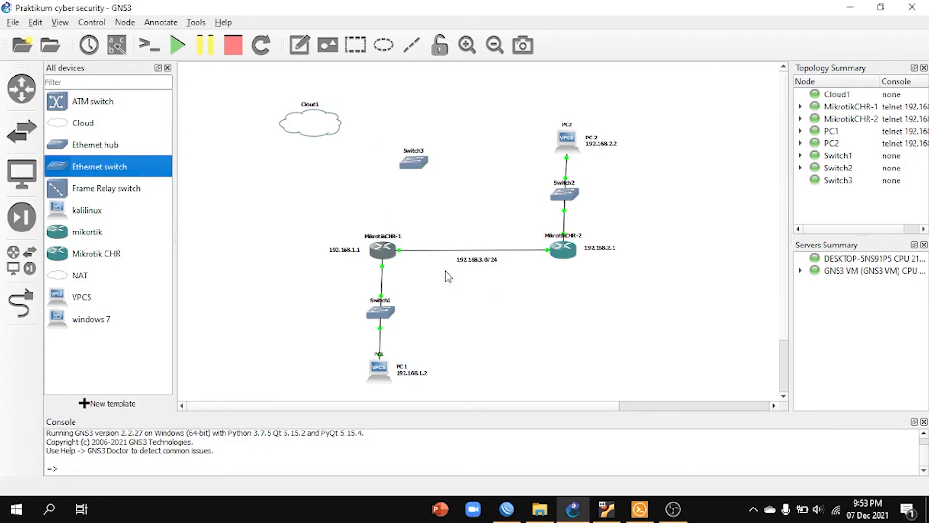
Step: Link Cloud1's eth0 port to the first free port of Switch3
click(33, 308)
click(315, 129)
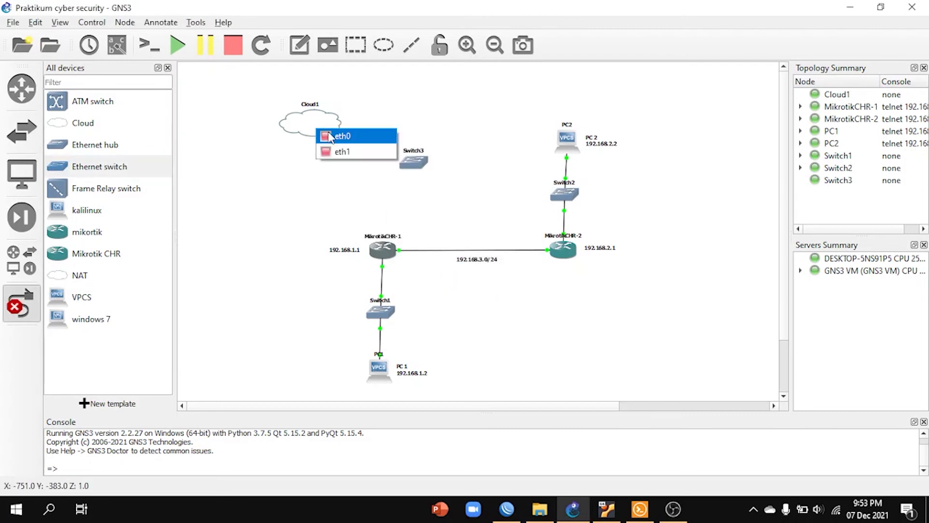
click(355, 138)
click(413, 161)
click(436, 186)
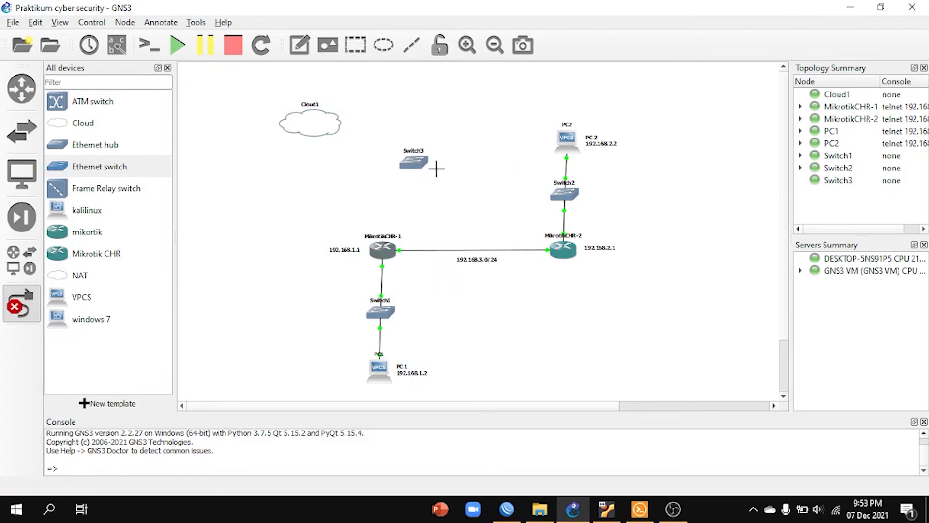
Step: Link Switch3 to a free port of MikrotikCHR-1 and to port Ethernet2 of MikrotikCHR-2
click(408, 165)
click(444, 183)
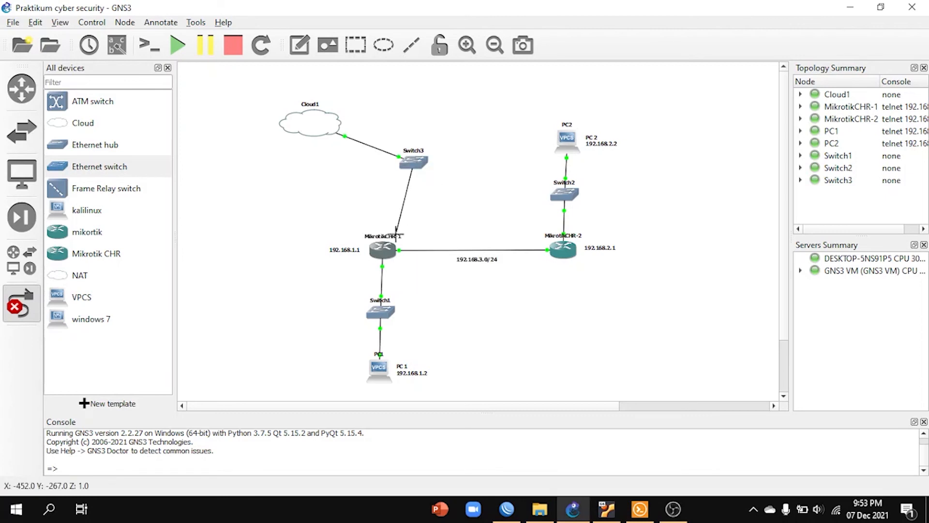
click(384, 256)
click(427, 293)
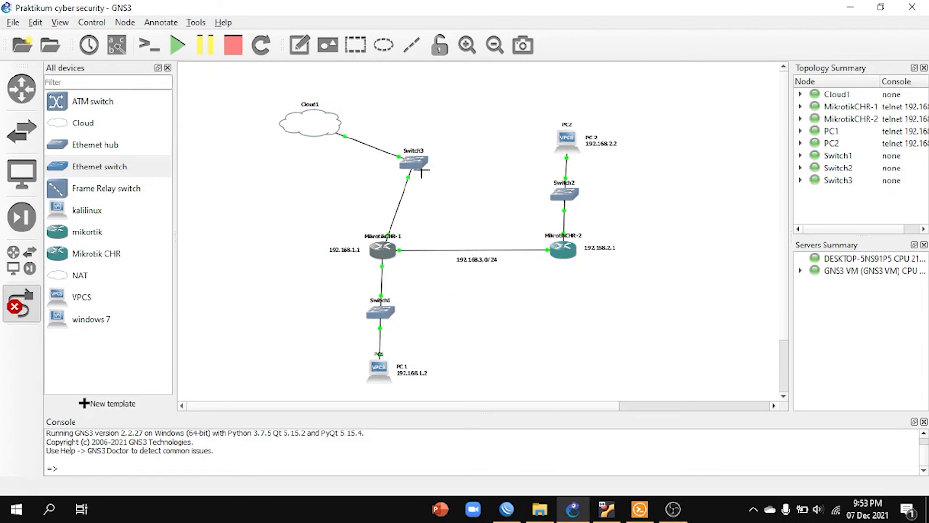
click(424, 166)
click(457, 202)
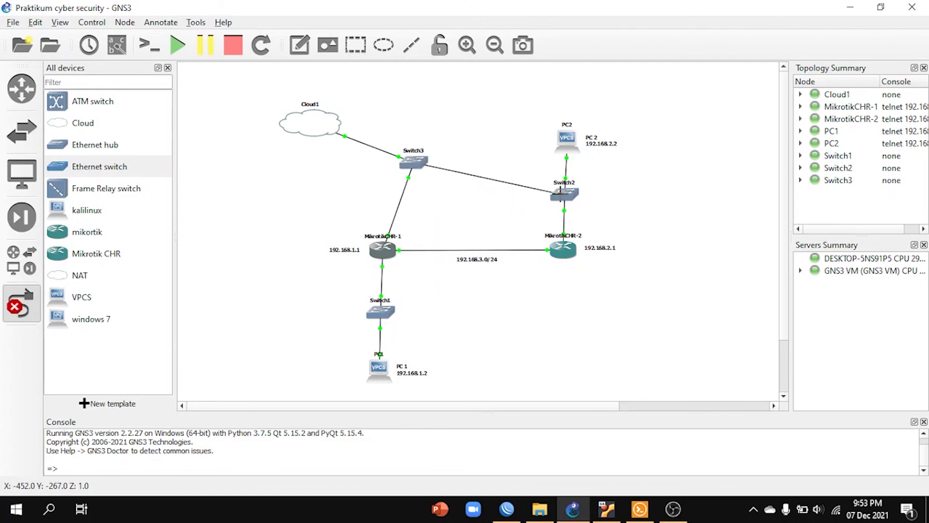
click(563, 249)
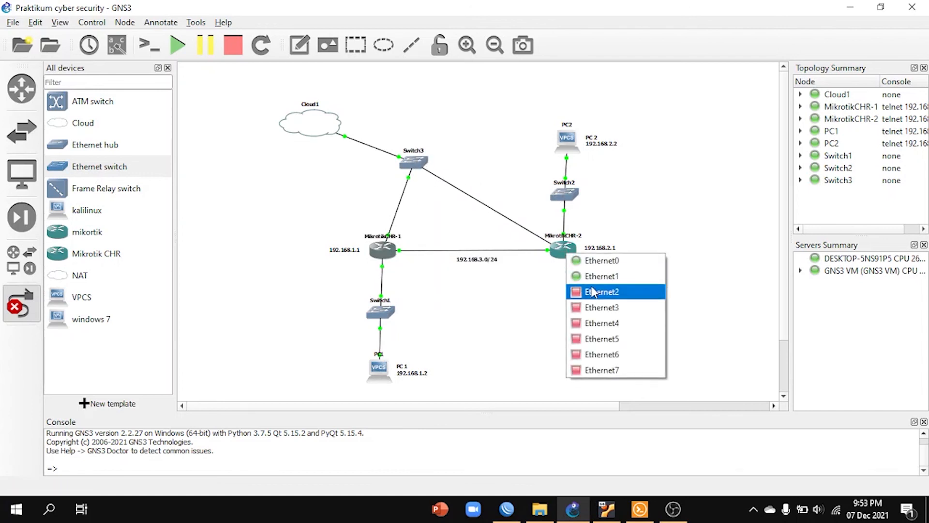
click(588, 291)
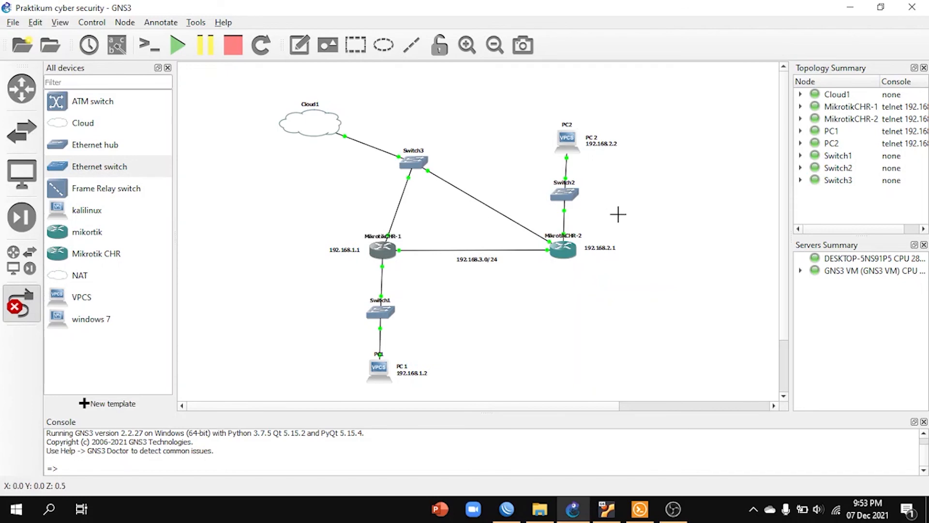
Step: Switch to WinBox, refresh the list of neighbor devices, and minimize it to return to GNS3
click(506, 509)
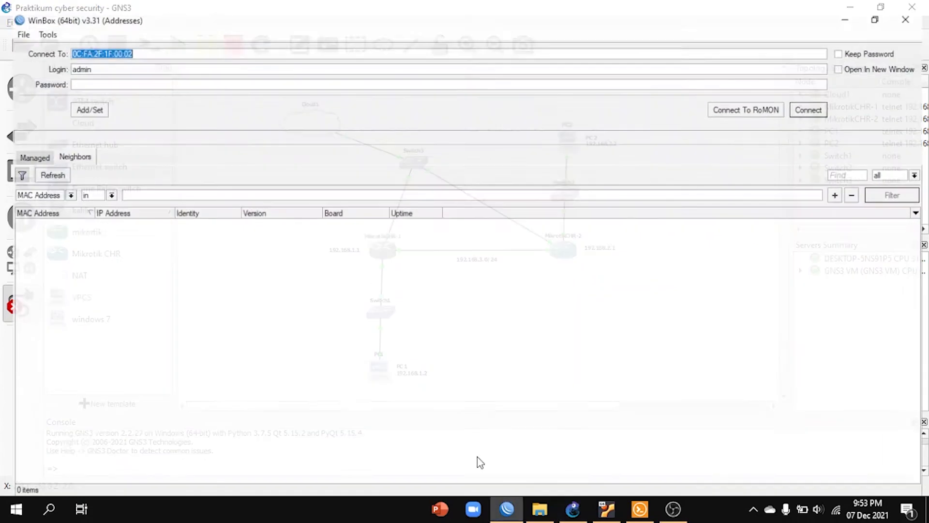
click(40, 168)
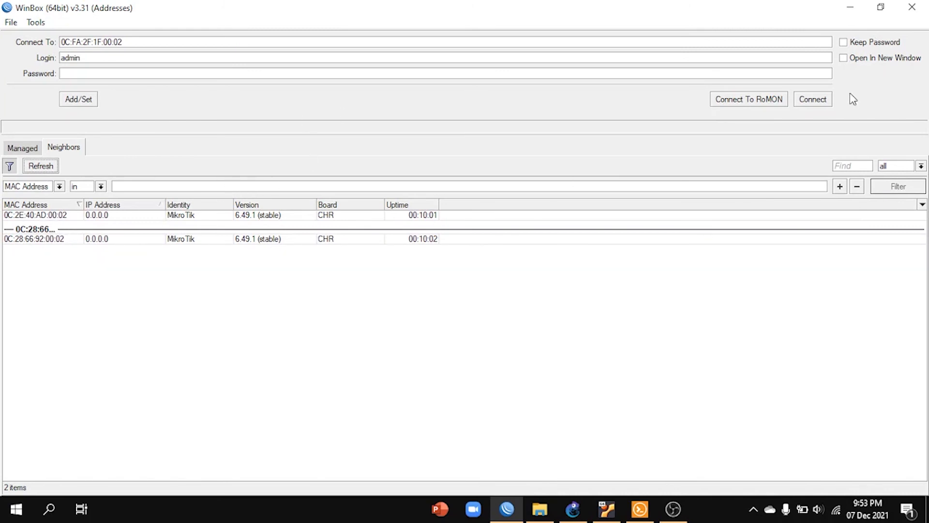
click(860, 7)
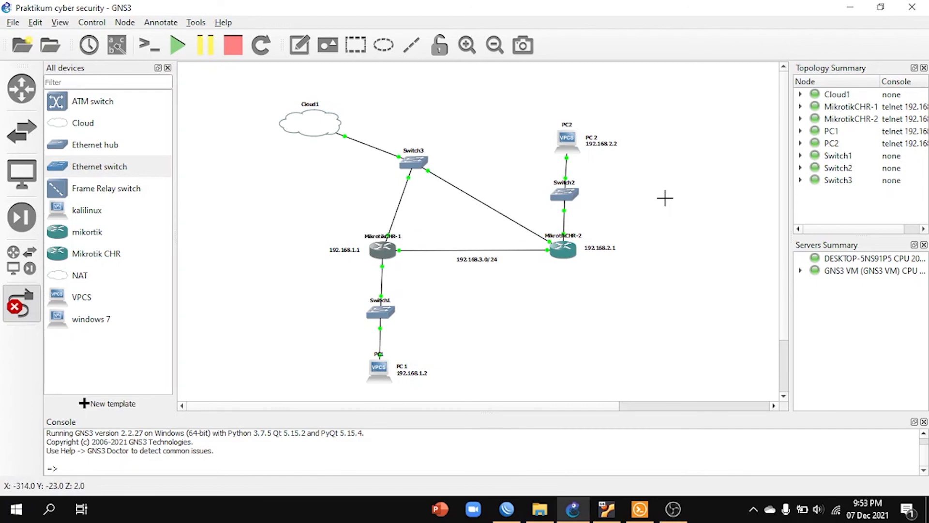
Step: Switch to WinBox and connect to neighbor 0C:2E:40:AD:00:02 with login admin and the account password
click(506, 508)
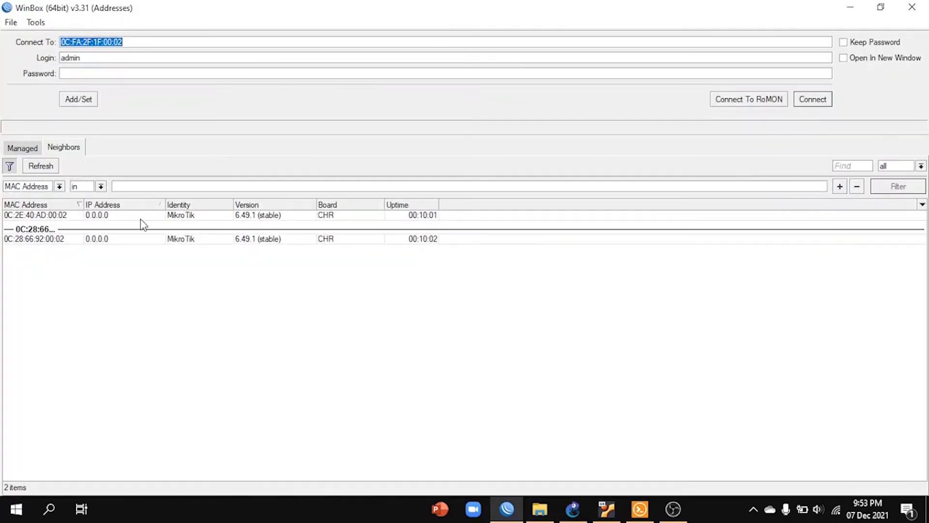
click(59, 216)
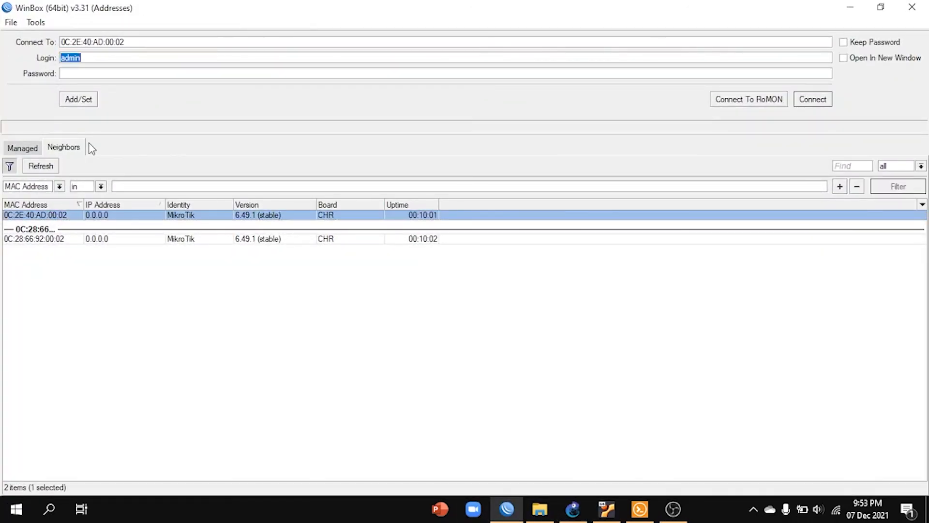
click(110, 74)
click(812, 101)
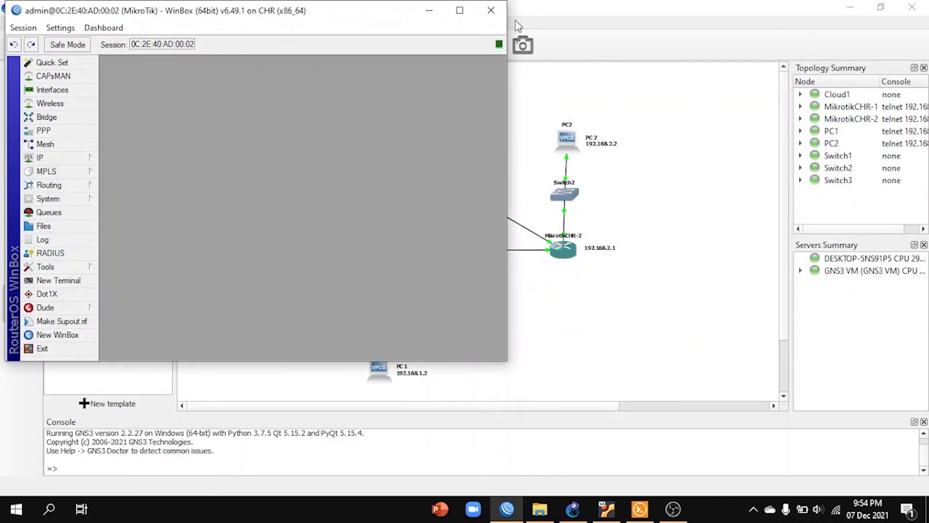
click(460, 10)
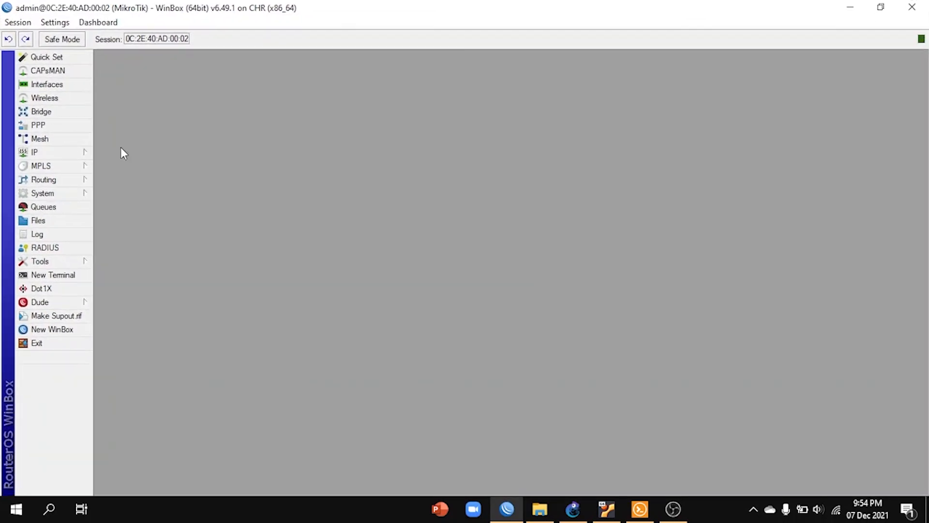
Step: Review the connected router's IP address list and route list, and minimize WinBox to return to GNS3
click(44, 153)
click(137, 175)
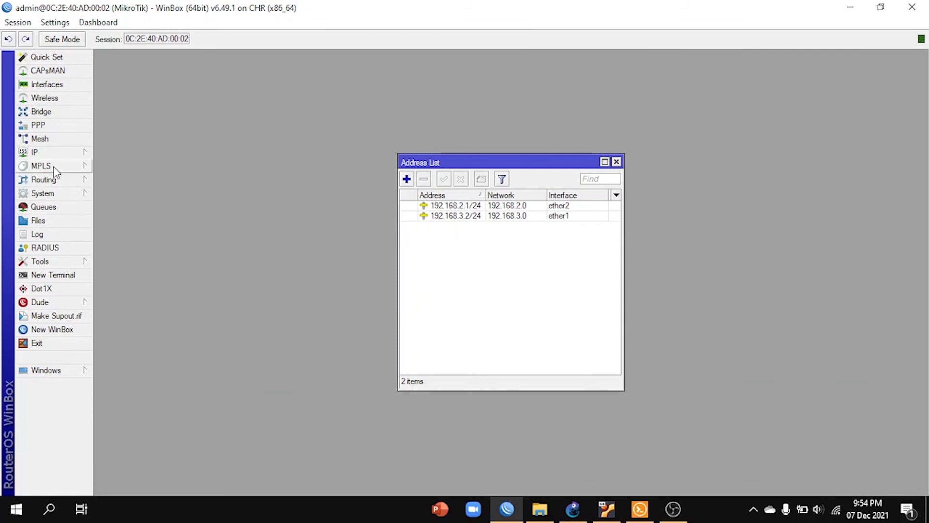
click(53, 154)
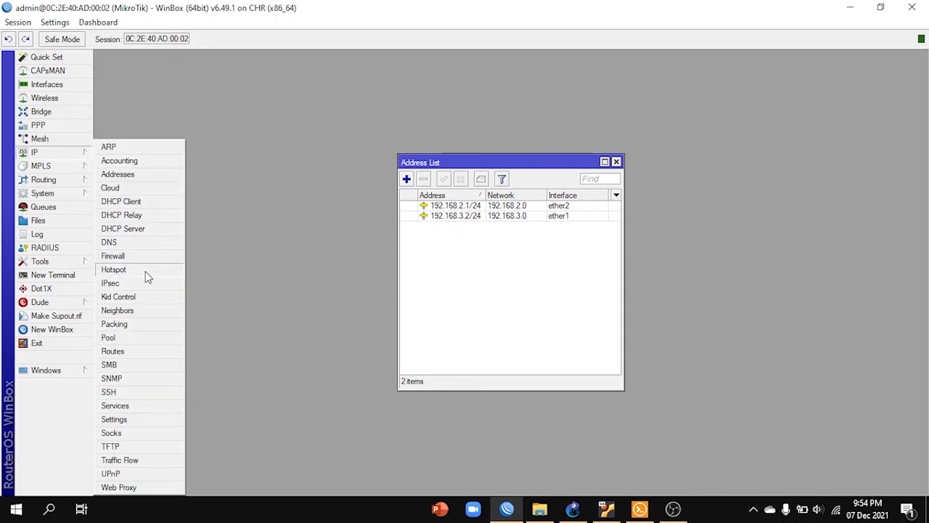
click(141, 351)
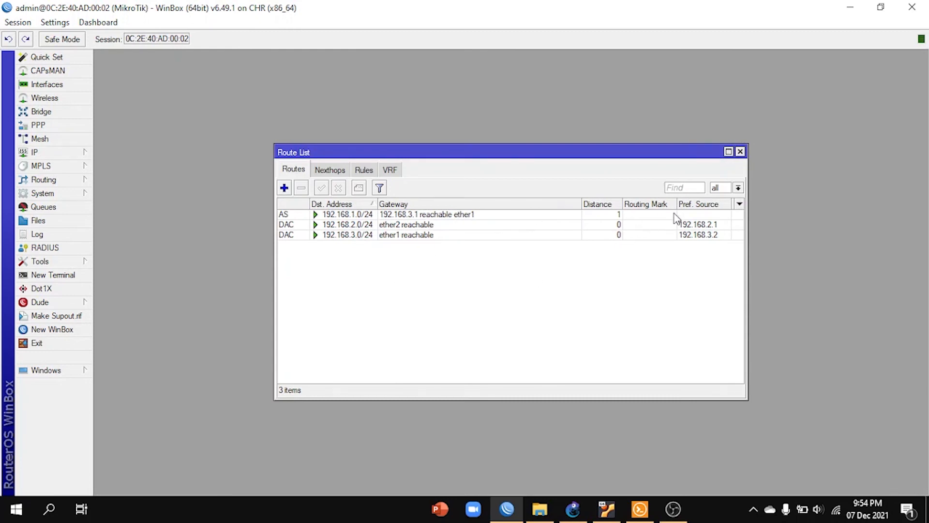
click(853, 7)
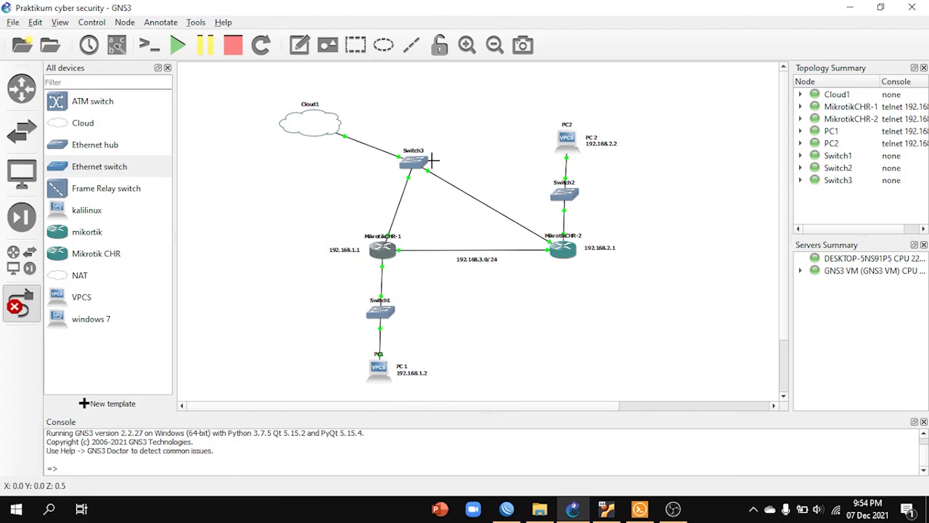
Step: Leave link-drawing mode and move Switch3 directly above MikrotikCHR-1
click(21, 303)
drag(421, 164, 398, 157)
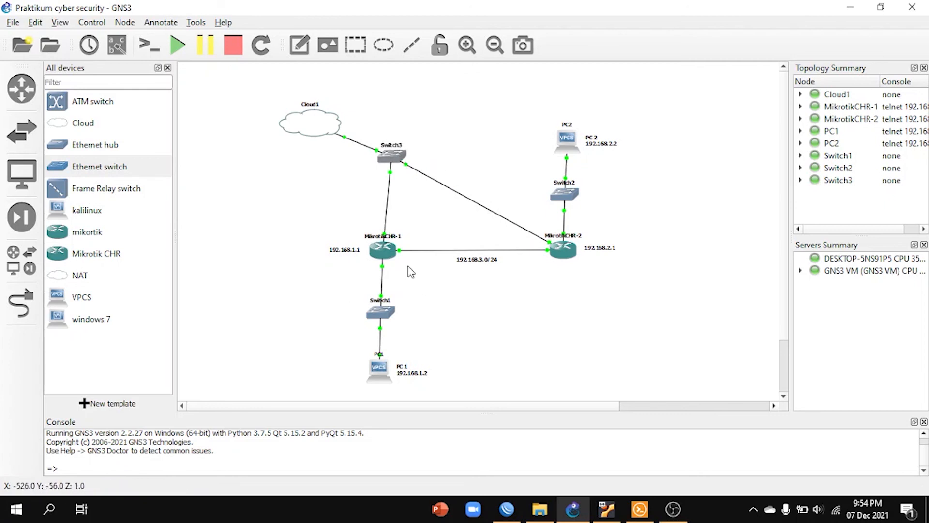
drag(394, 160, 387, 173)
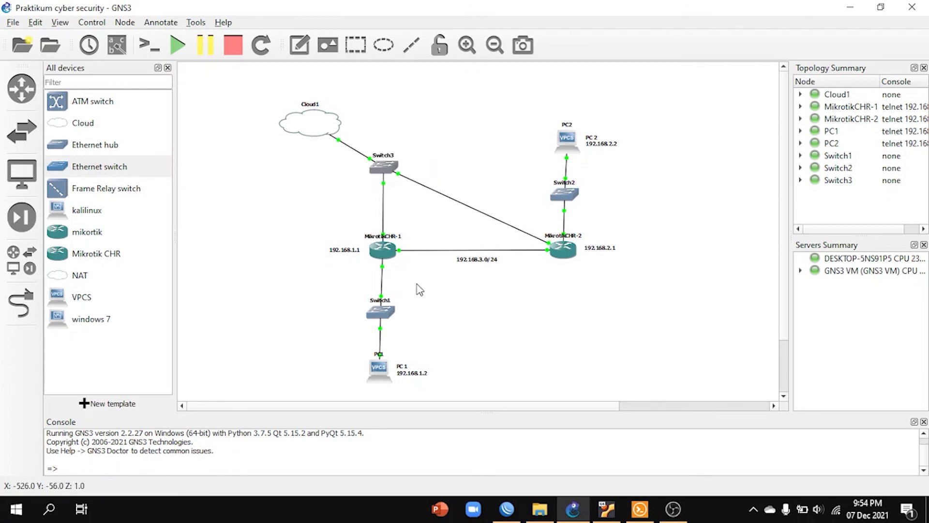
Step: Leave link-drawing mode in the GNS3 topology
click(507, 509)
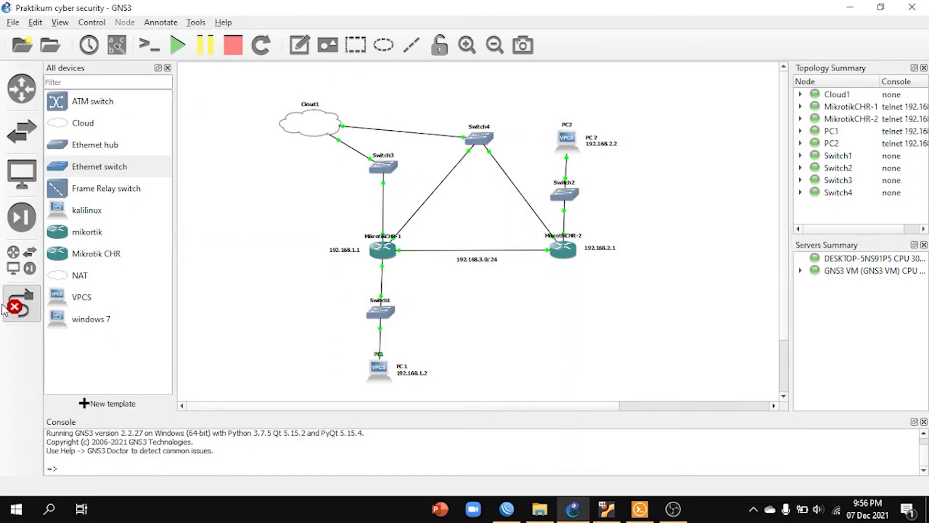
click(21, 304)
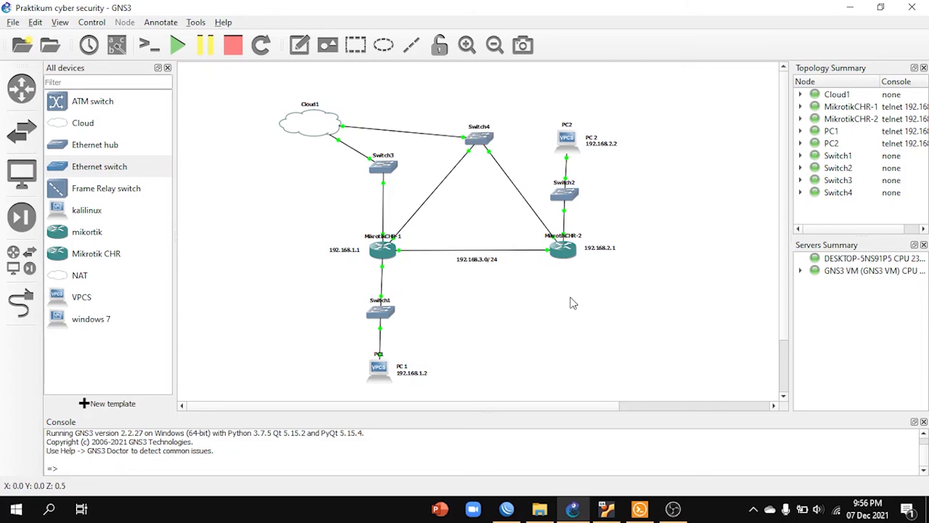
Step: Switch to WinBox, refresh the neighbor list, and connect to neighbor 0C:28:66:92:00:02 with login admin and a blank password
click(506, 509)
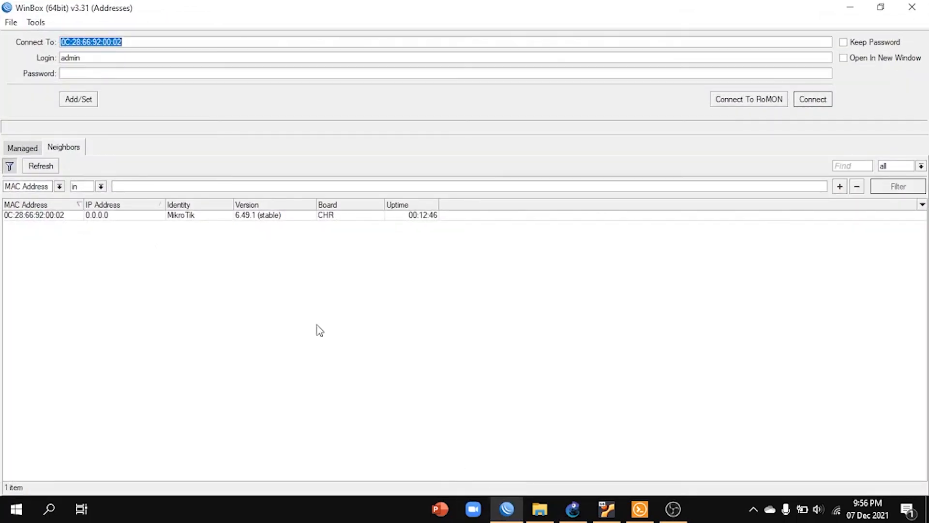
click(47, 166)
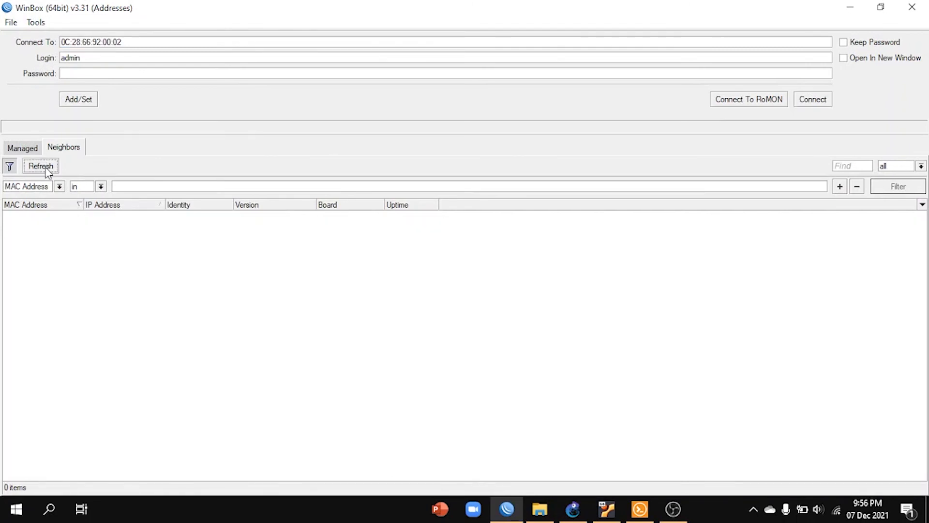
click(51, 215)
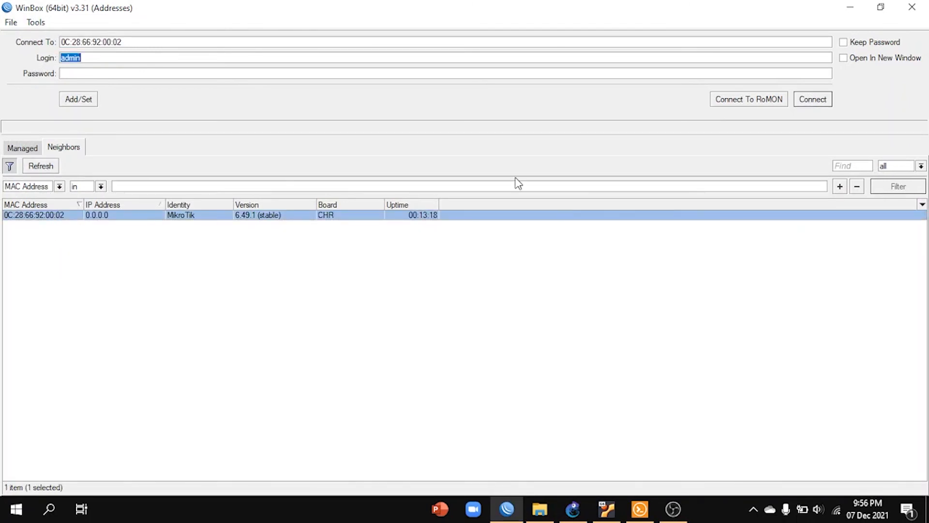
click(178, 73)
click(814, 99)
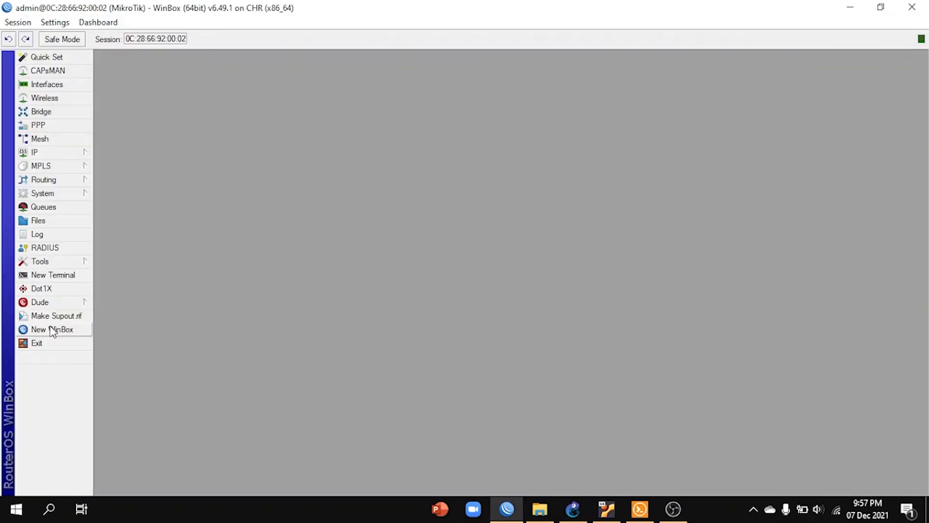
Step: Open a new terminal on the router and ping google.com to test internet access
click(51, 274)
text(ping)
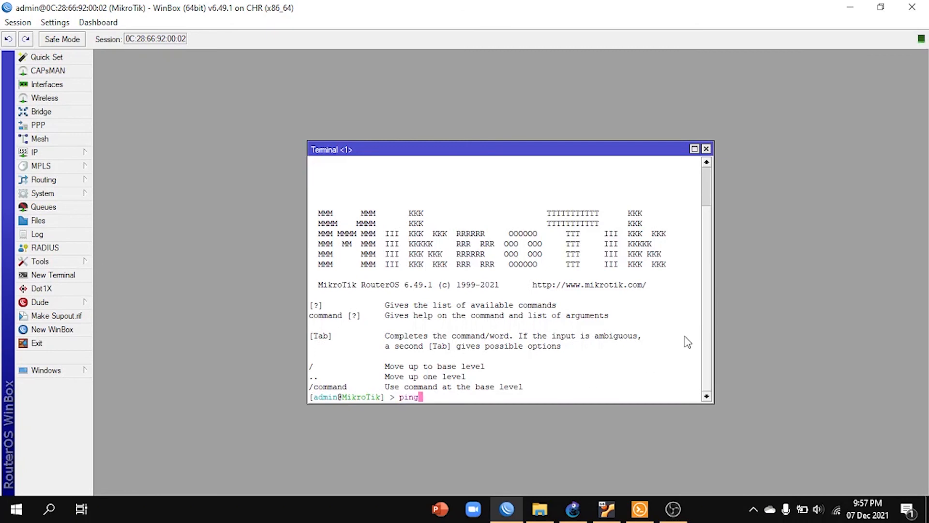
text( google.com)
key(Return)
Step: Add a DHCP client on interface ether4 with the default peer DNS, peer NTP and default route options, and close the DHCP client list
click(68, 153)
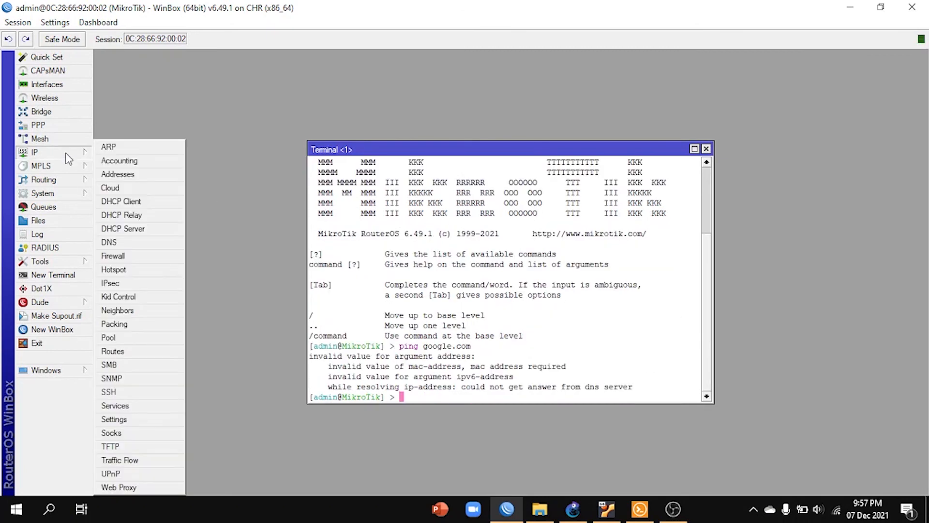
click(150, 204)
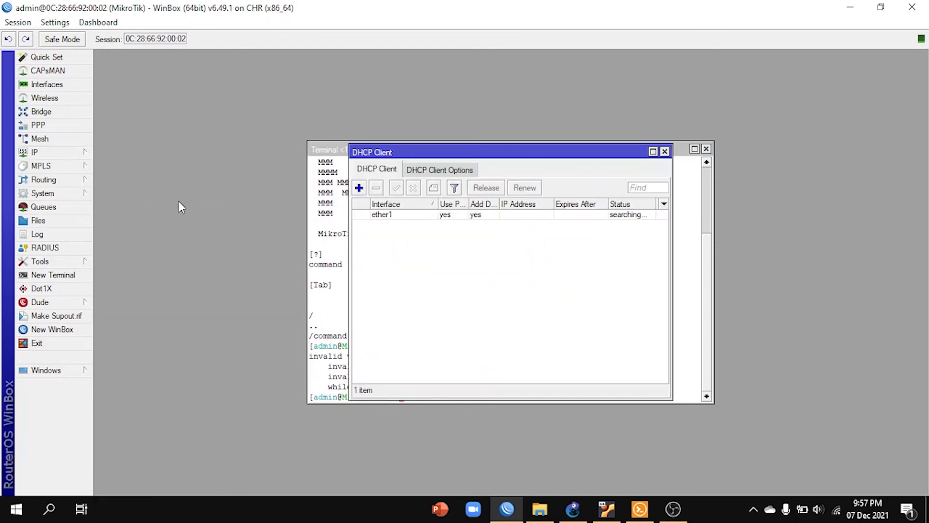
click(360, 189)
click(555, 210)
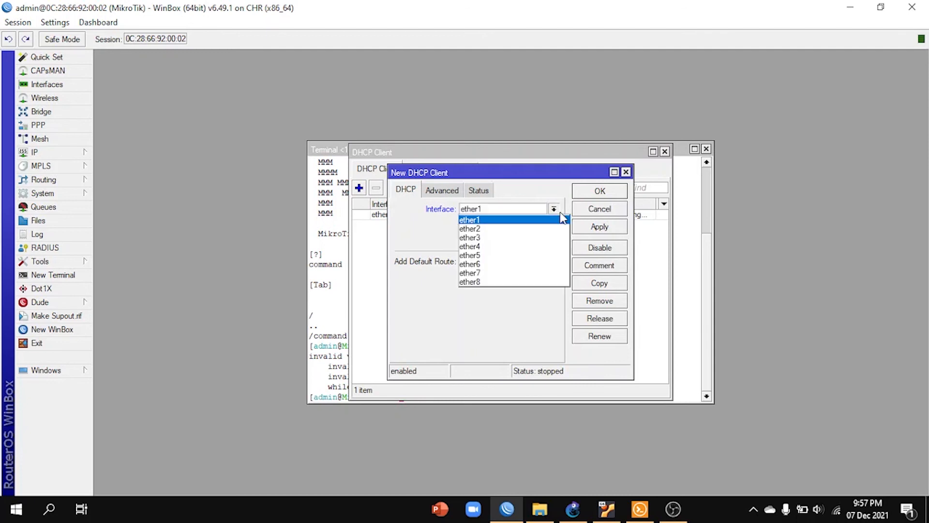
click(543, 249)
click(606, 229)
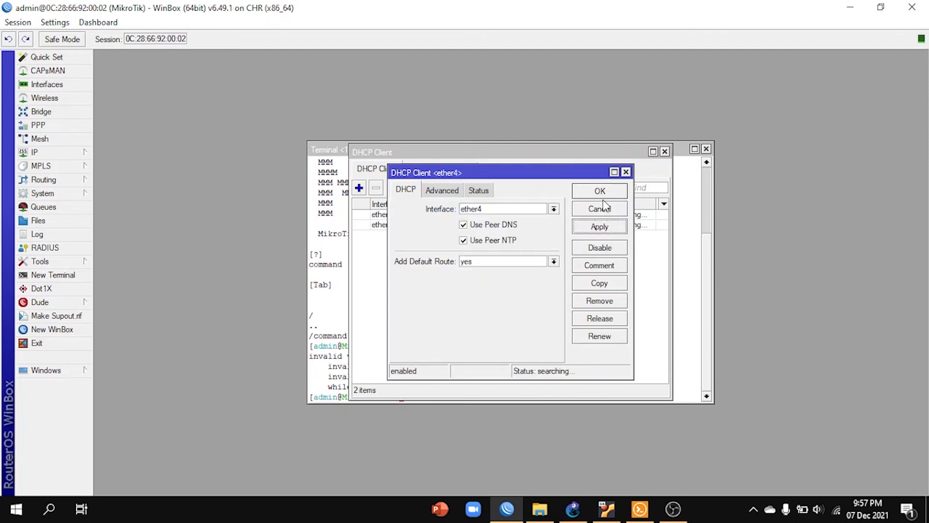
click(603, 193)
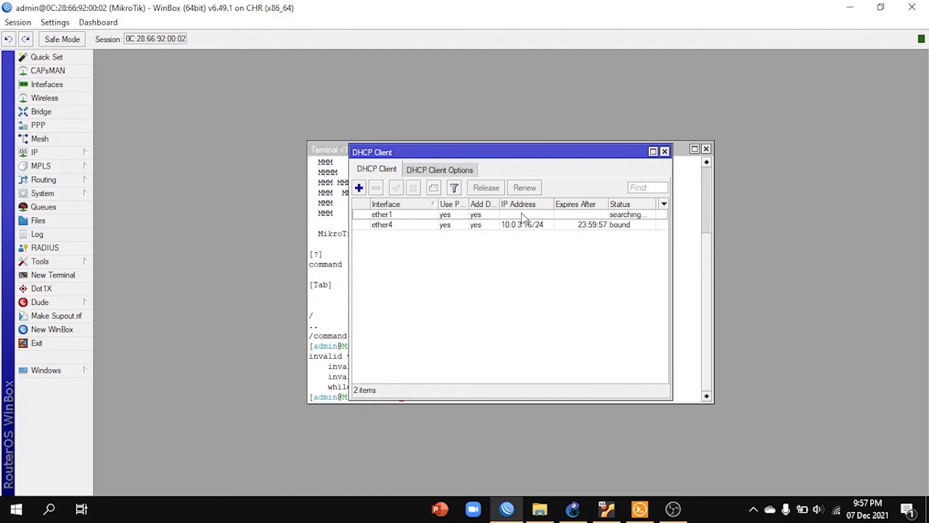
click(527, 226)
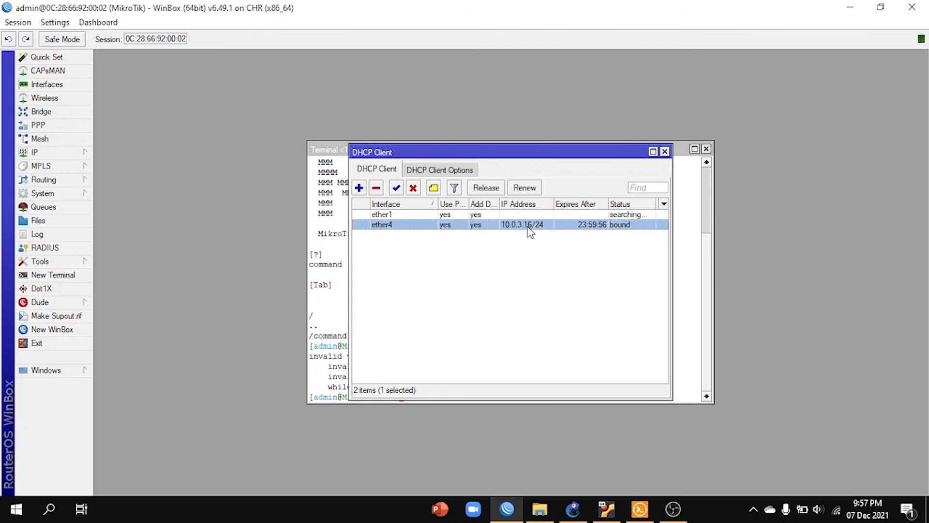
click(665, 152)
Step: Ping google.com again from the router's terminal and stop the ping after a couple of replies
text(ping)
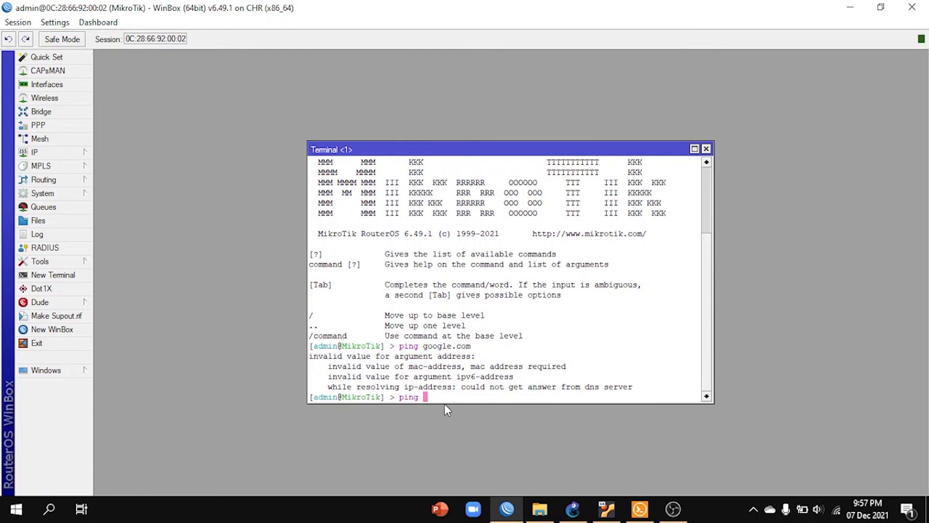
text( google.com)
key(Return)
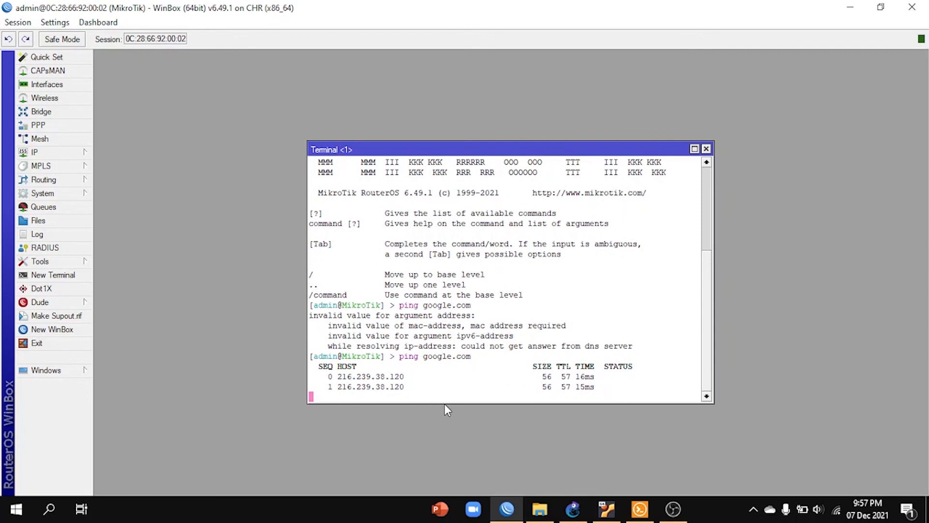
key(ctrl+c)
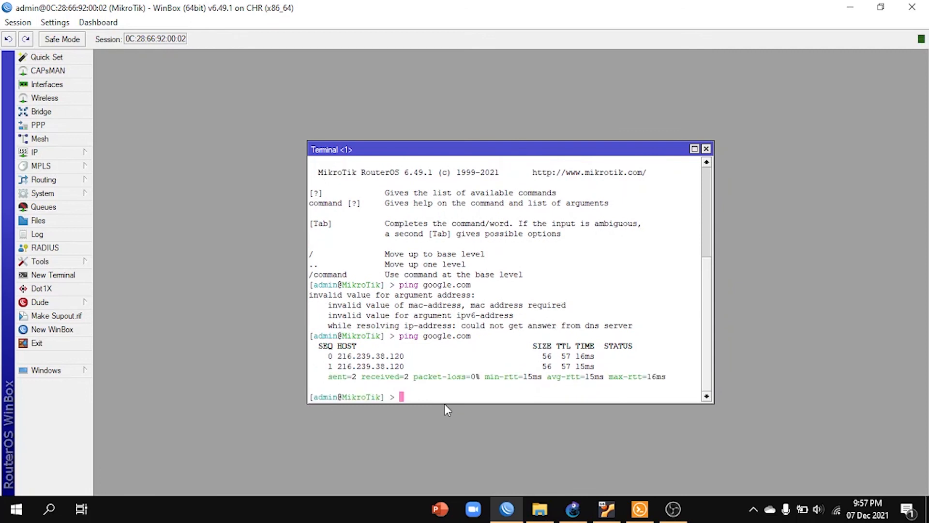